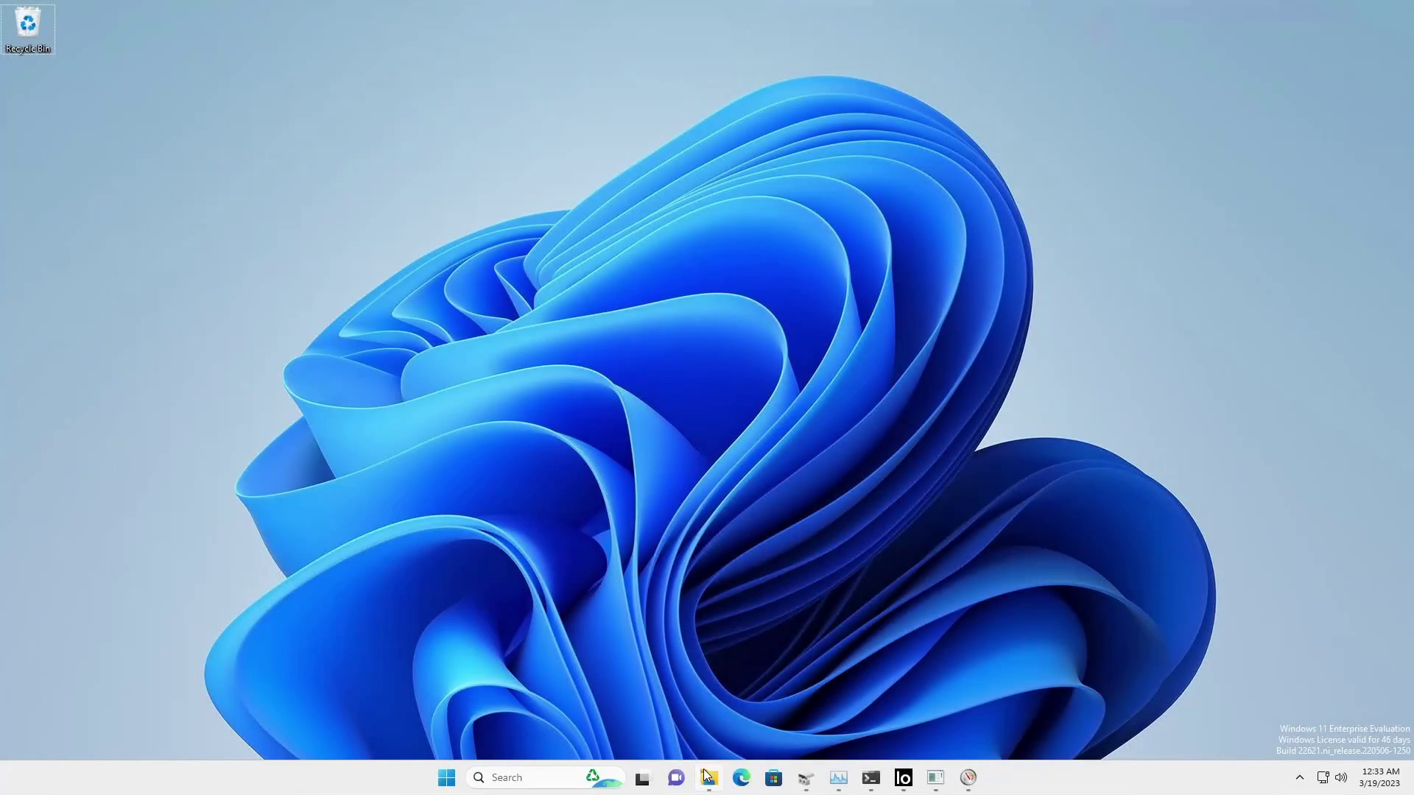
# - Open File Explorer, then expand C:\ and Mnt in the wizard's mount-path folder picker
pyautogui.click(707, 776)
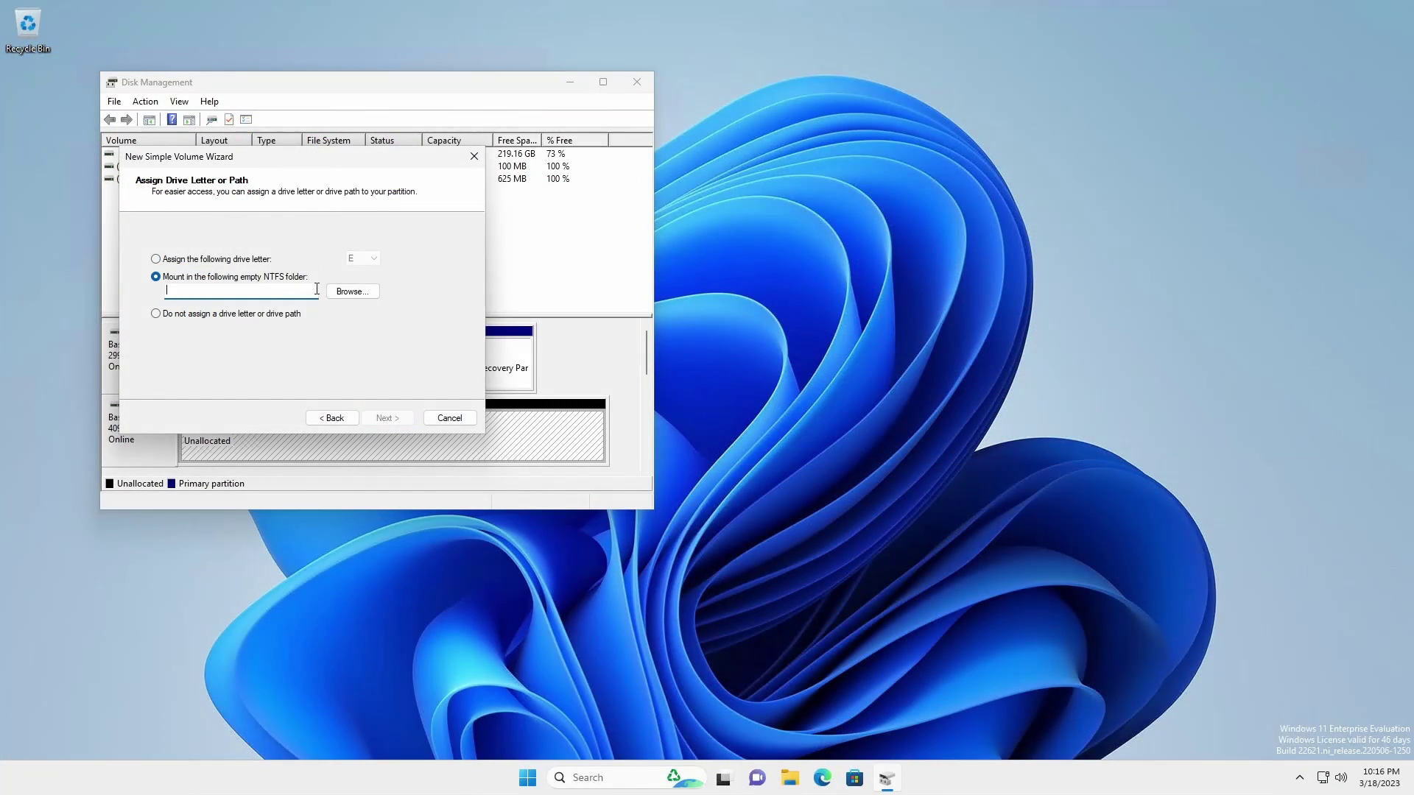
pyautogui.click(349, 292)
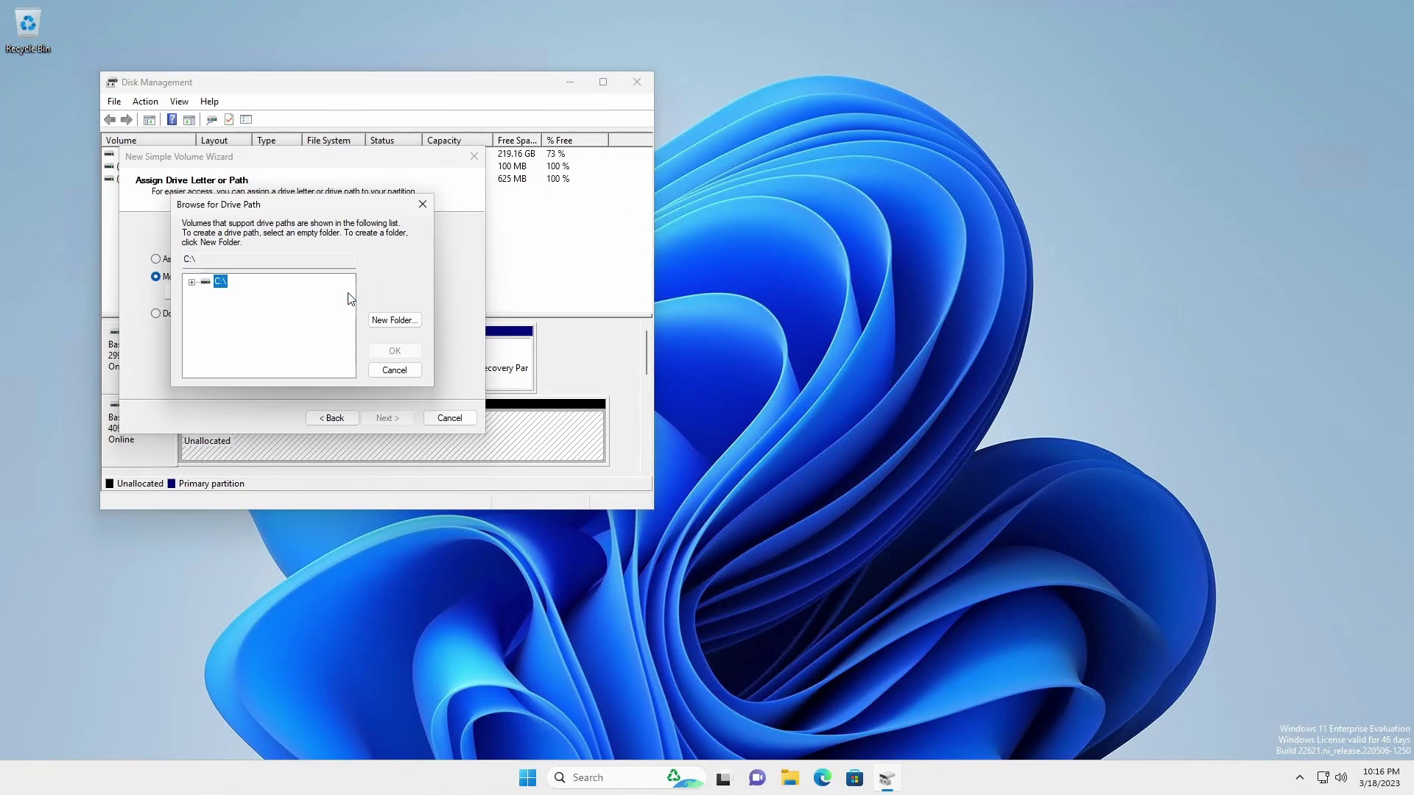
pyautogui.click(191, 282)
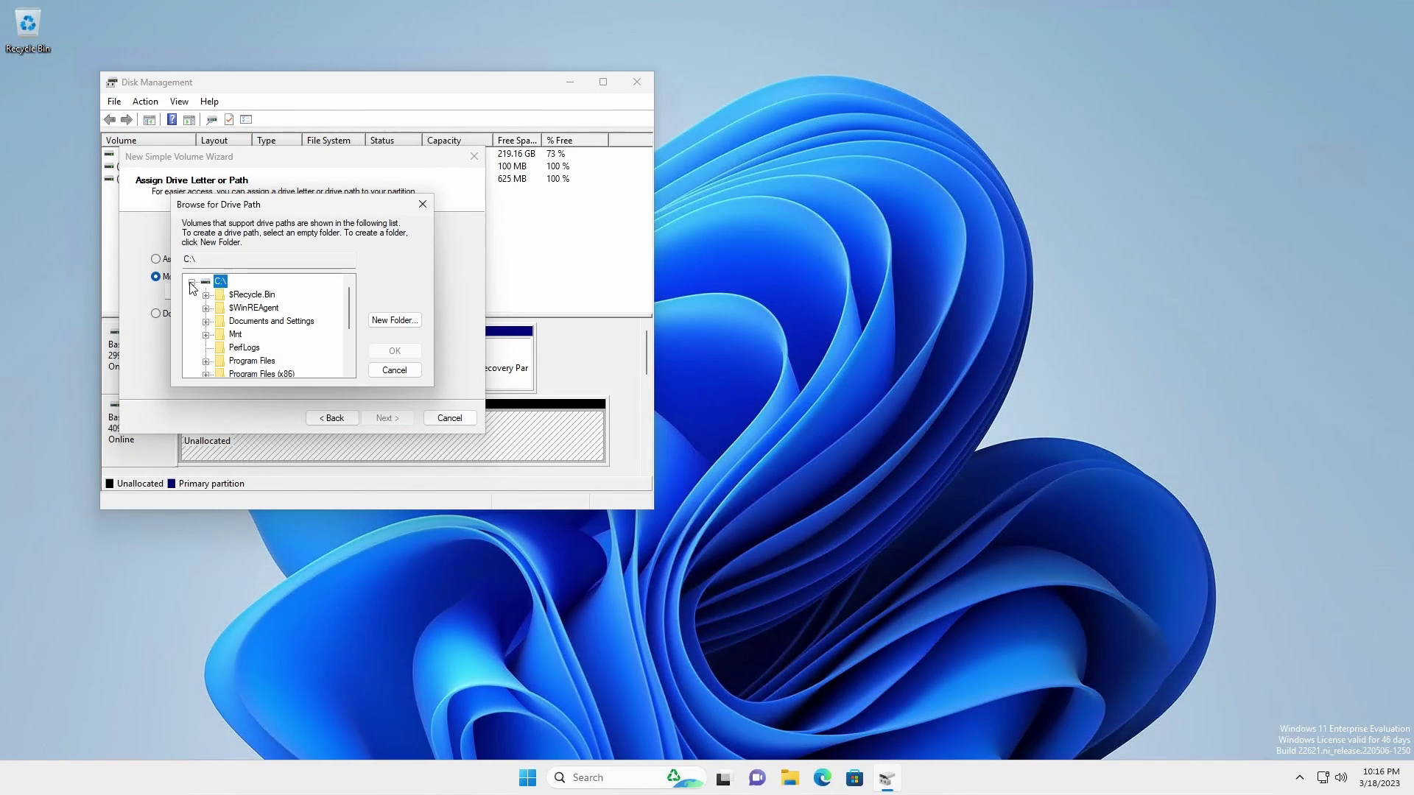
pyautogui.click(206, 334)
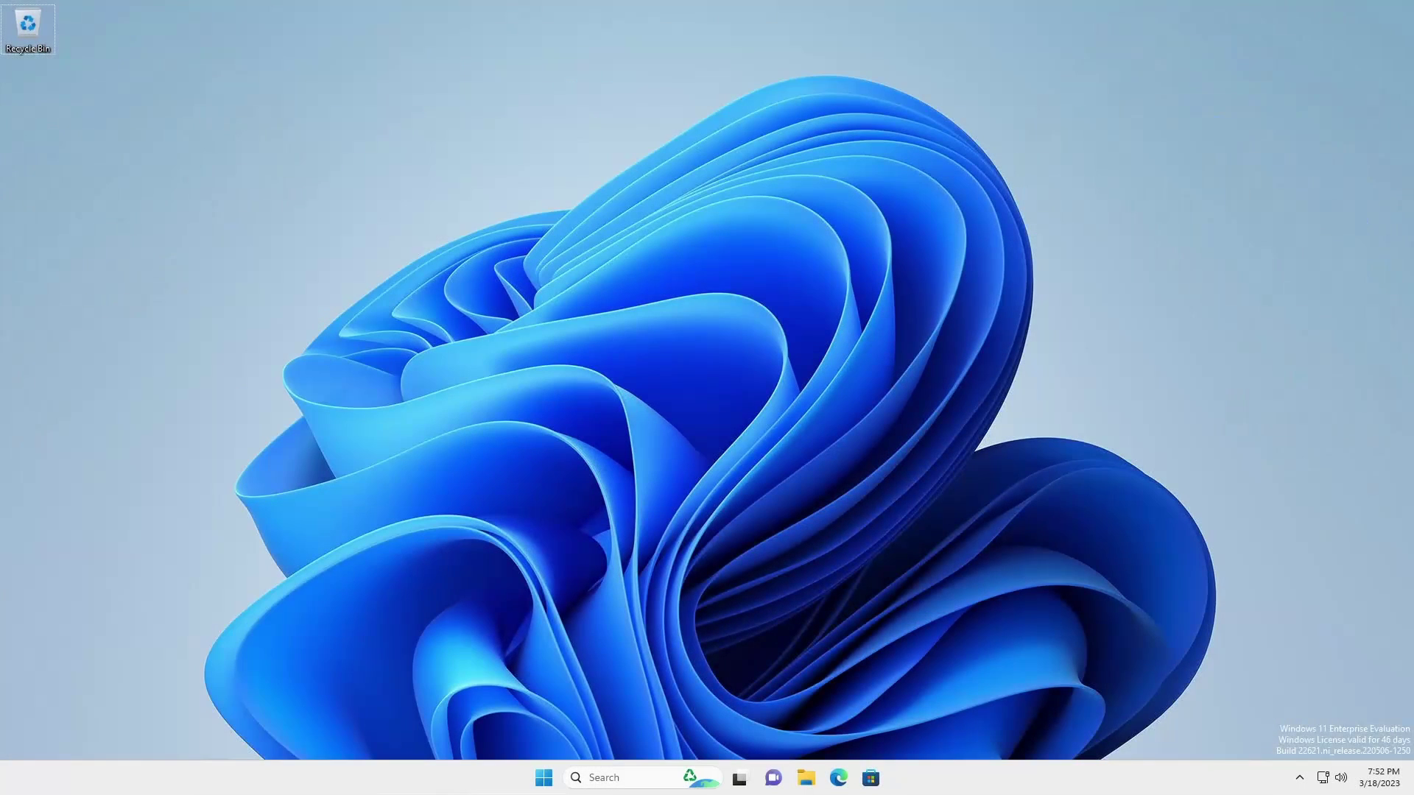
# - View the system properties, then minimize all windows to show the bare desktop
pyautogui.press('super+Pause')
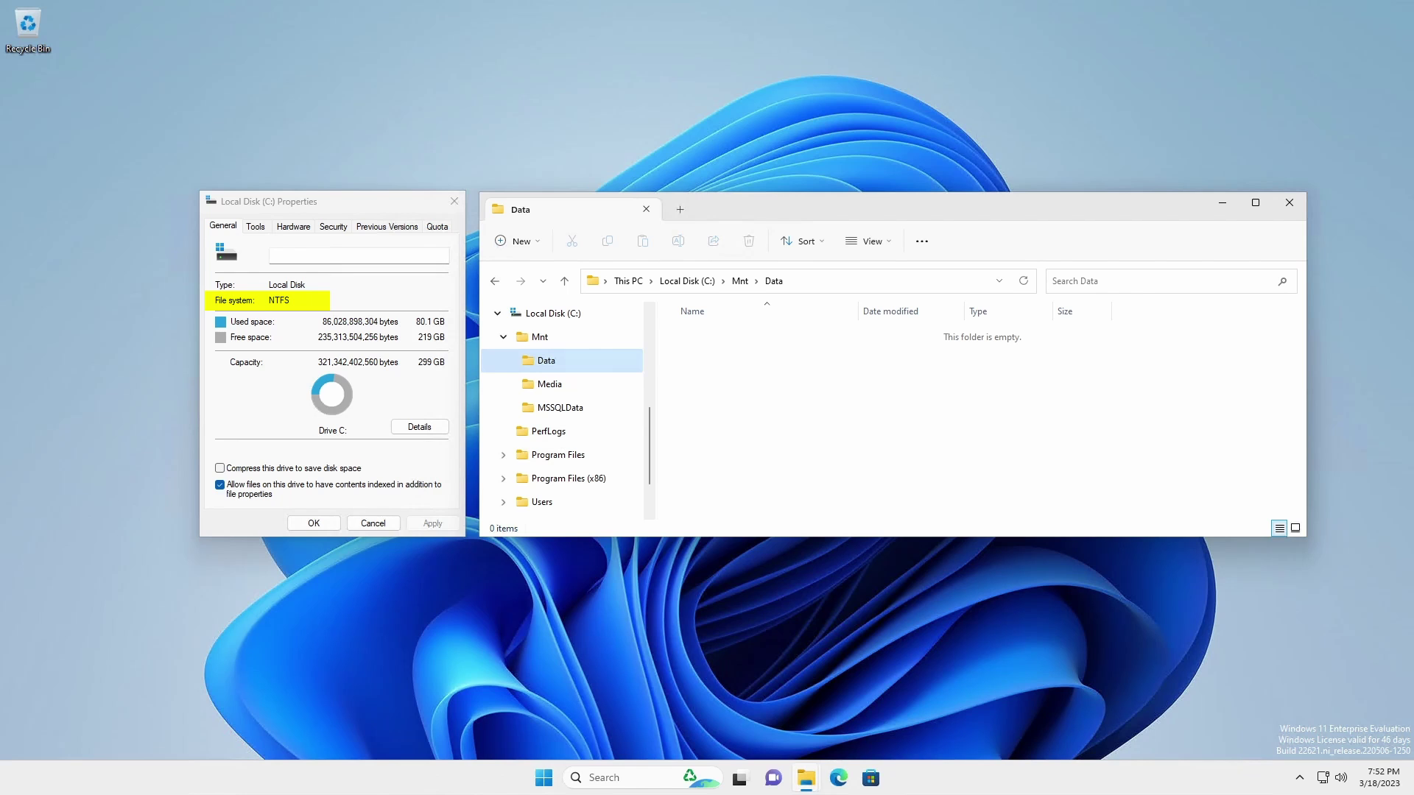
pyautogui.press('super+d')
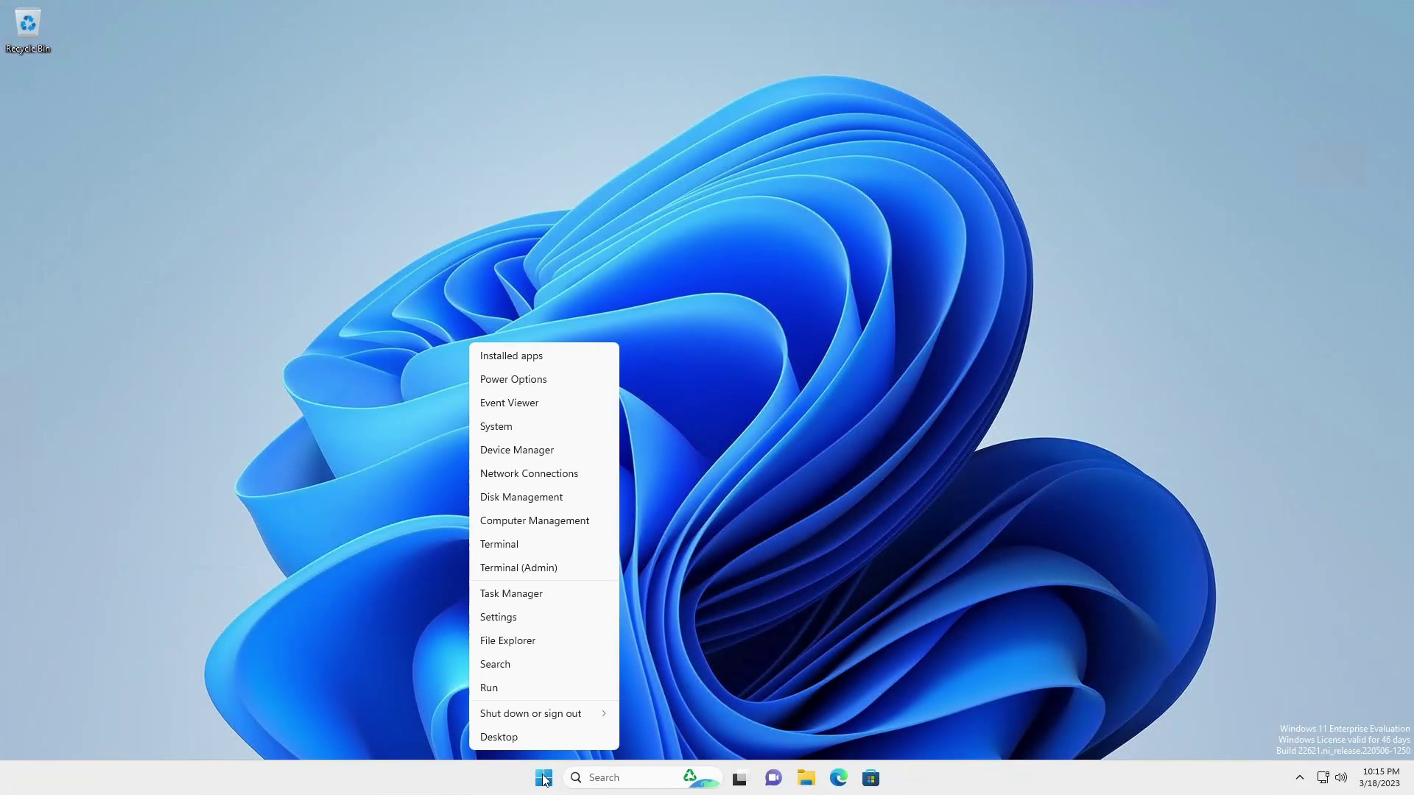
# - Open Disk Management and bring the offline Disk 1 online
pyautogui.click(541, 501)
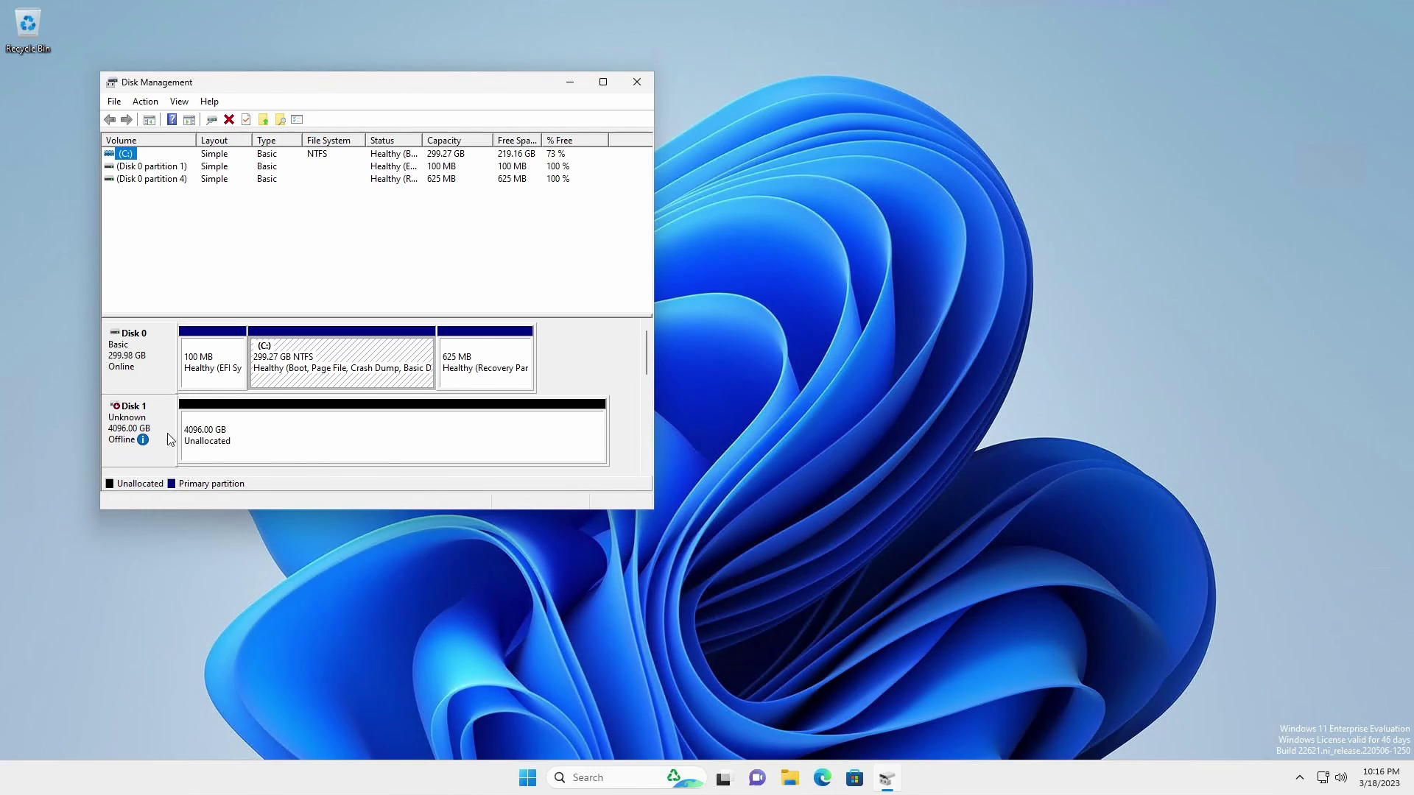
pyautogui.moveTo(143, 428)
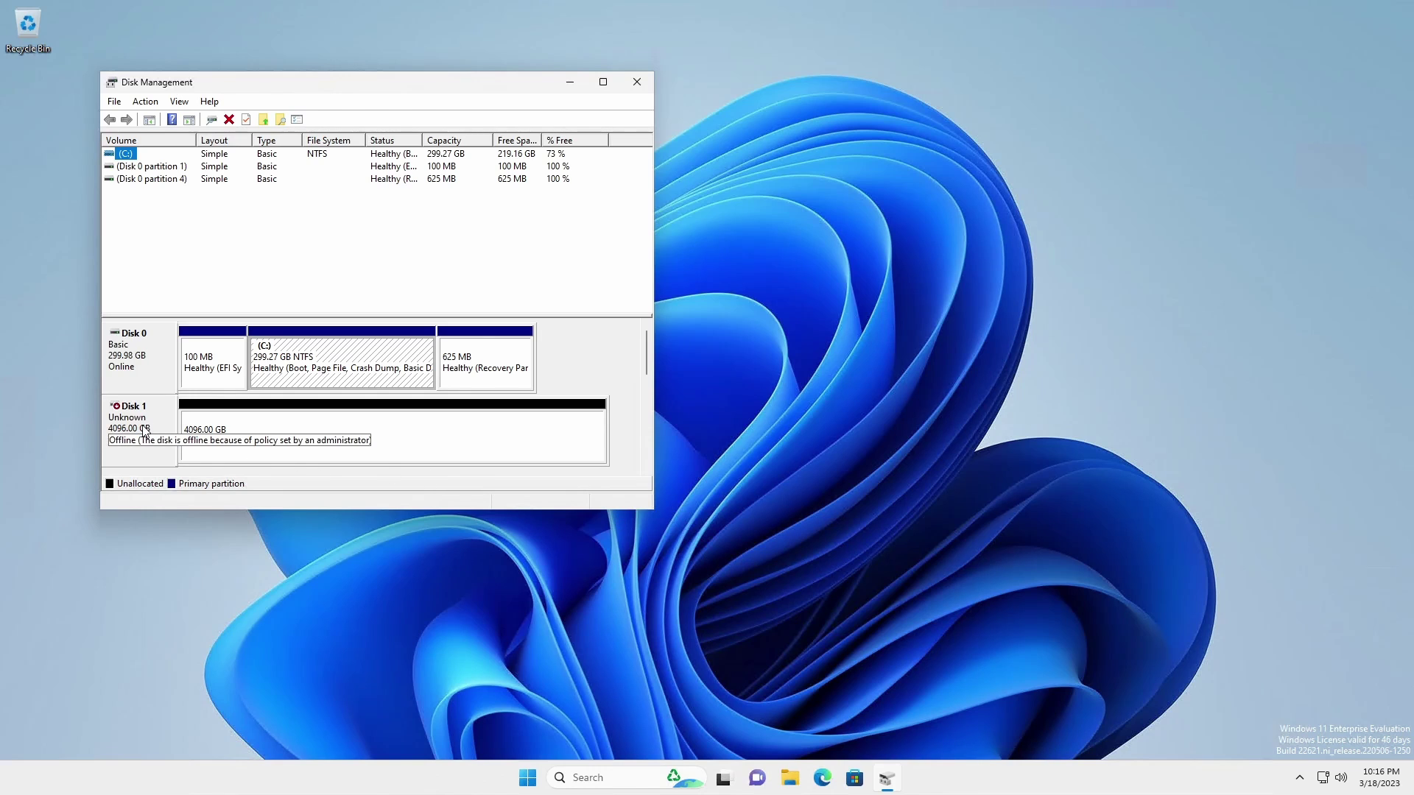
pyautogui.rightClick(144, 431)
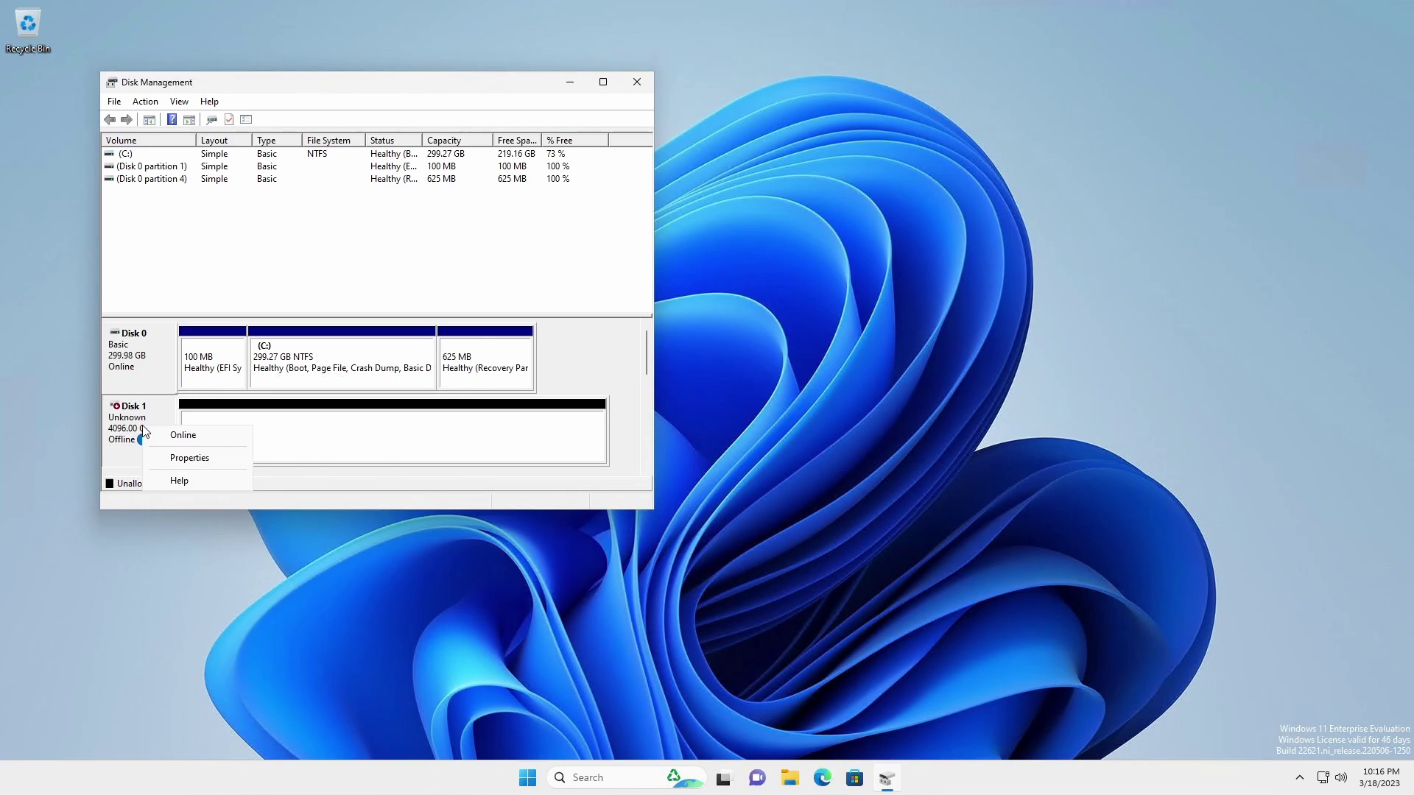
pyautogui.click(184, 436)
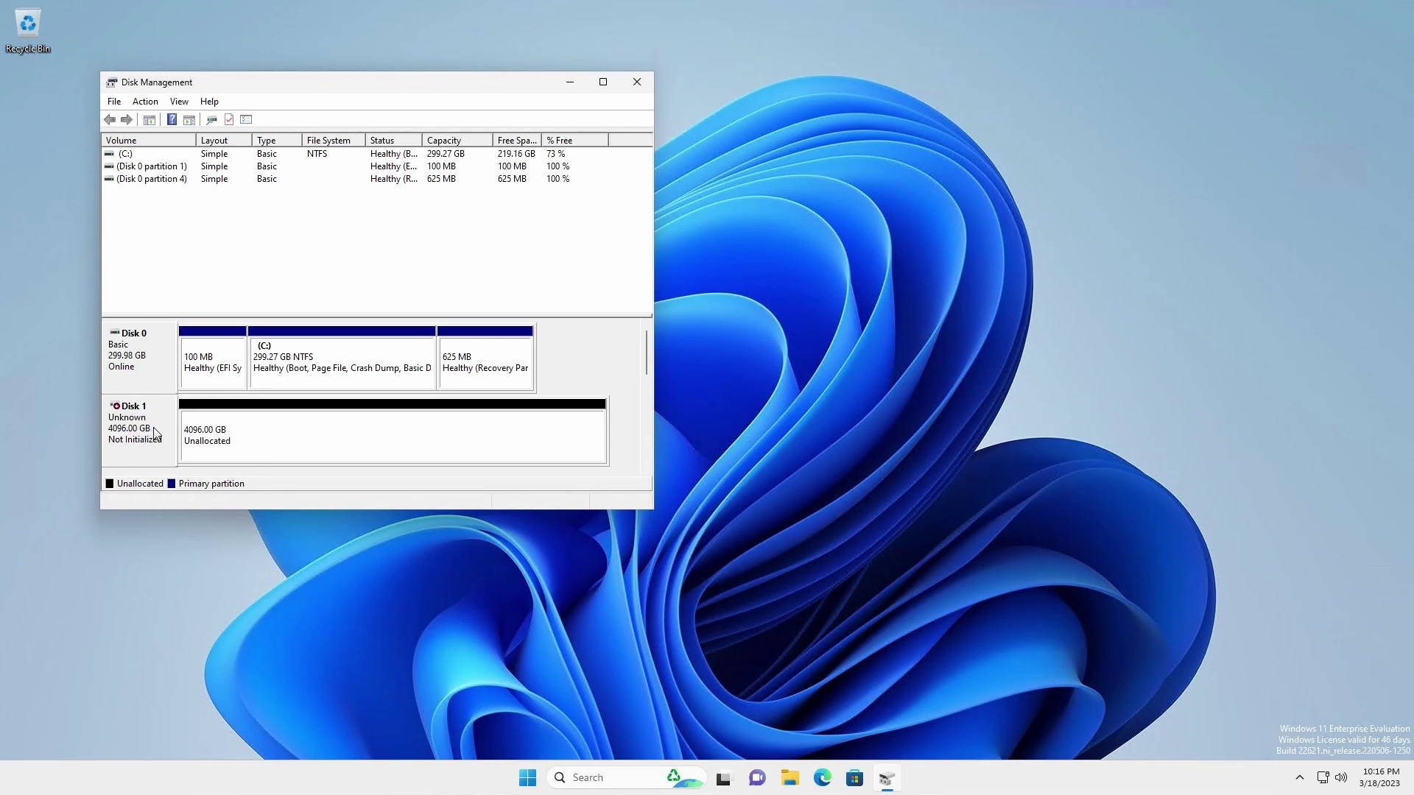
# - Initialize Disk 1 with a GPT partition table
pyautogui.rightClick(154, 433)
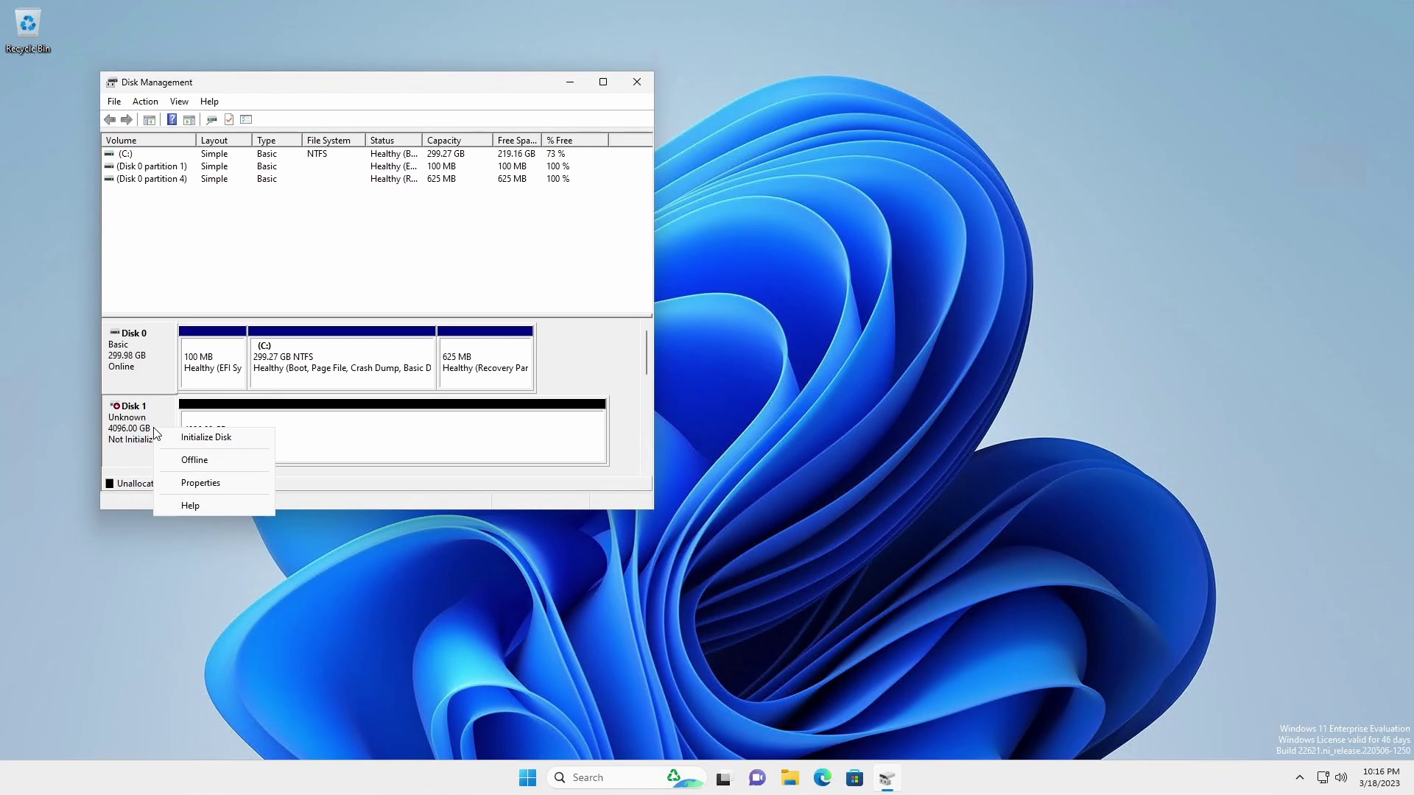
pyautogui.click(197, 437)
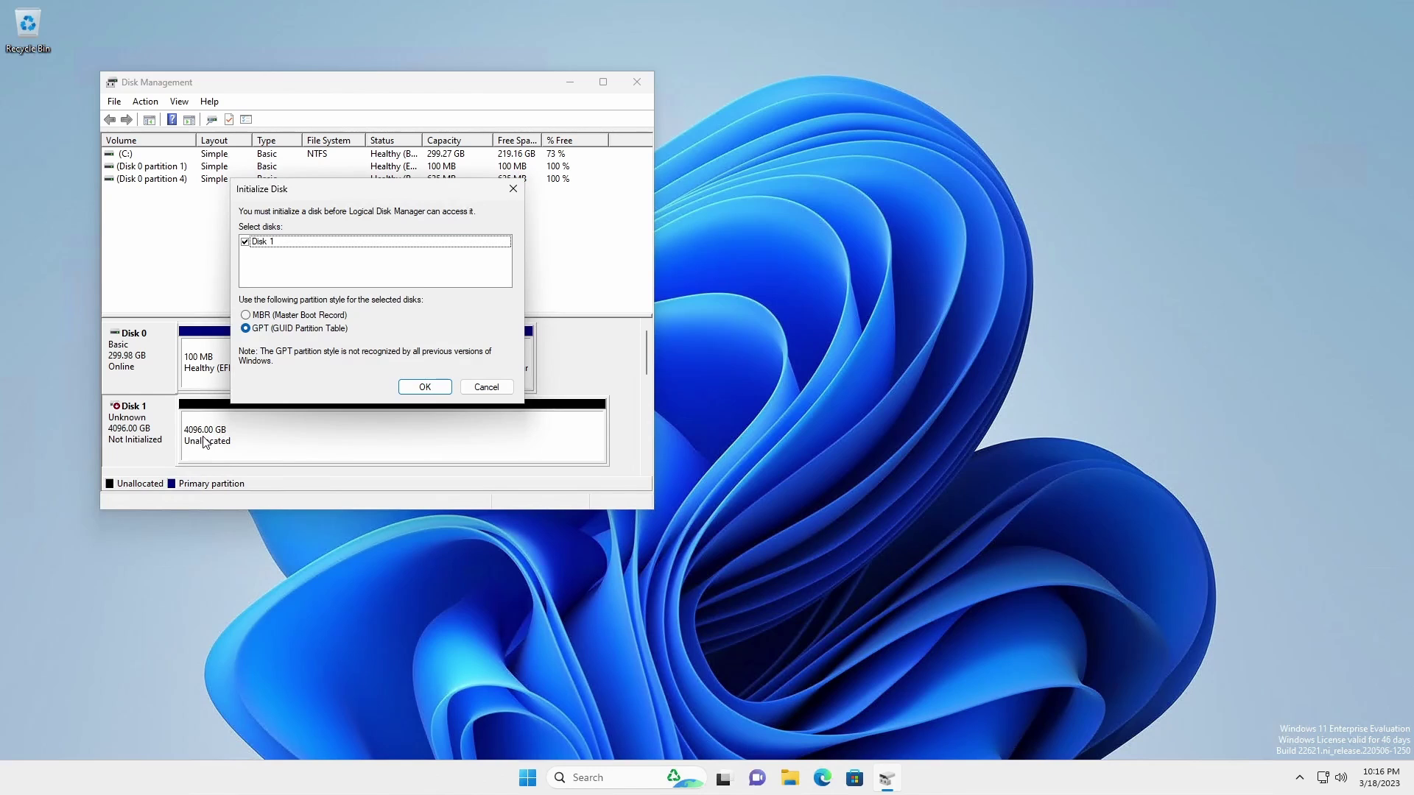
pyautogui.click(412, 387)
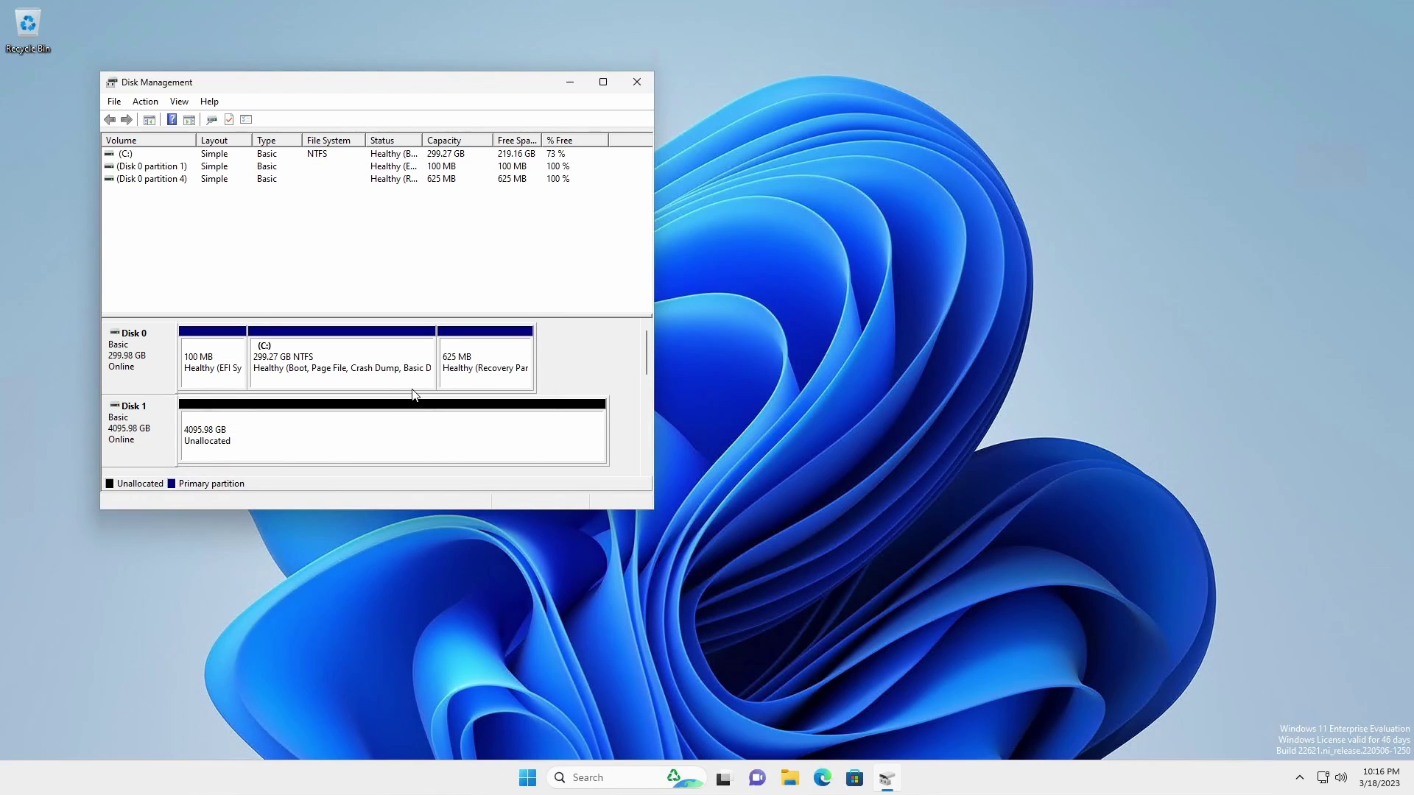
# - Start a new simple volume on Disk 1's unallocated space using the full disk size
pyautogui.rightClick(347, 436)
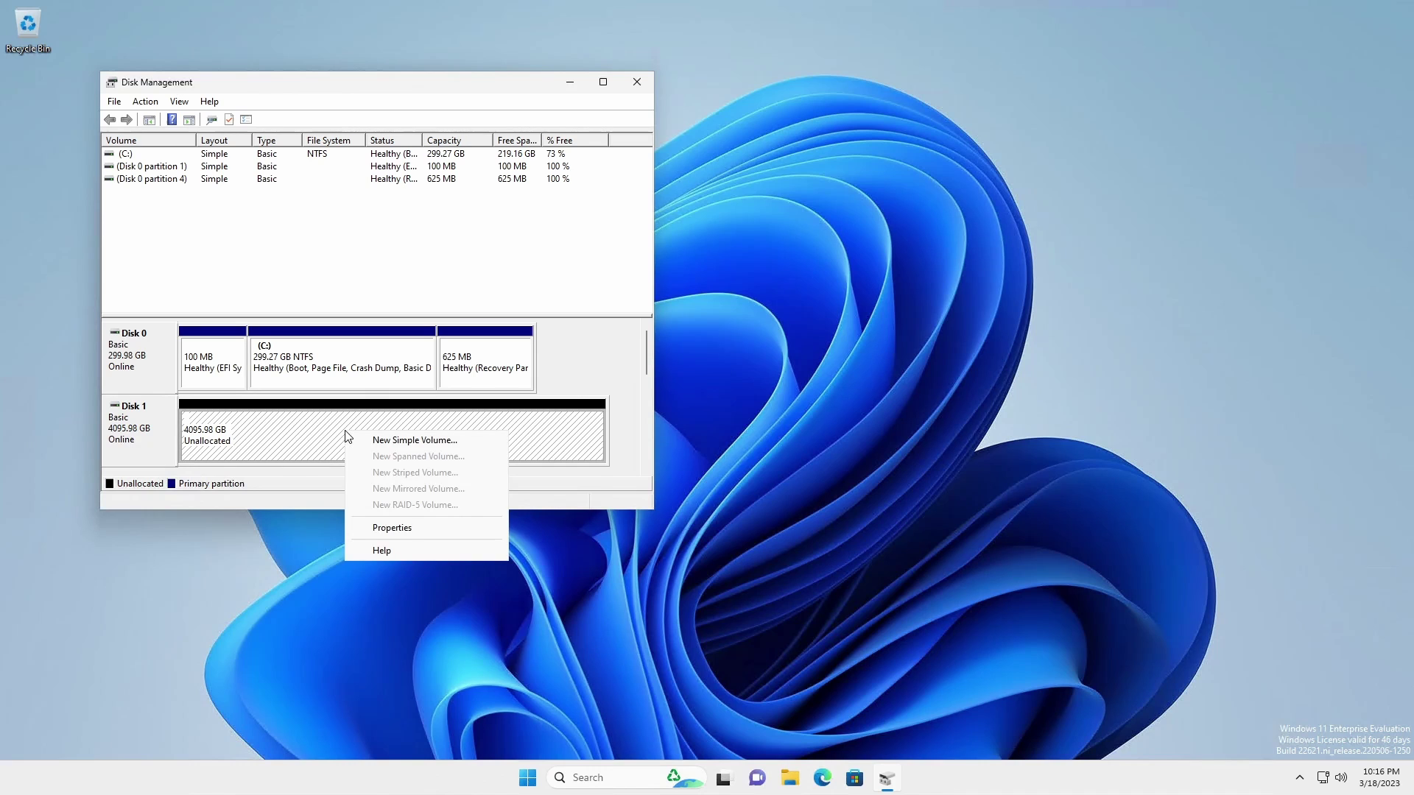
pyautogui.click(391, 442)
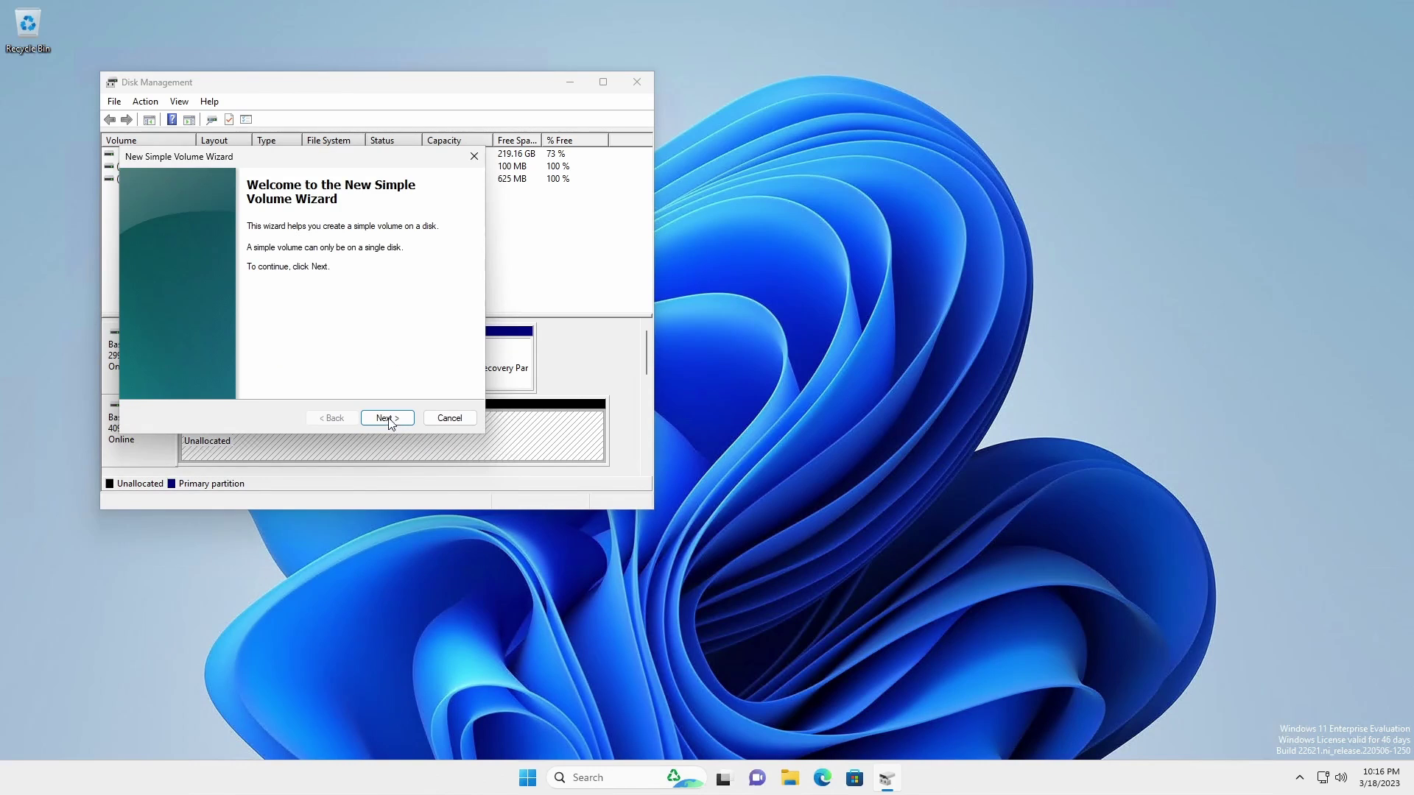
pyautogui.click(389, 418)
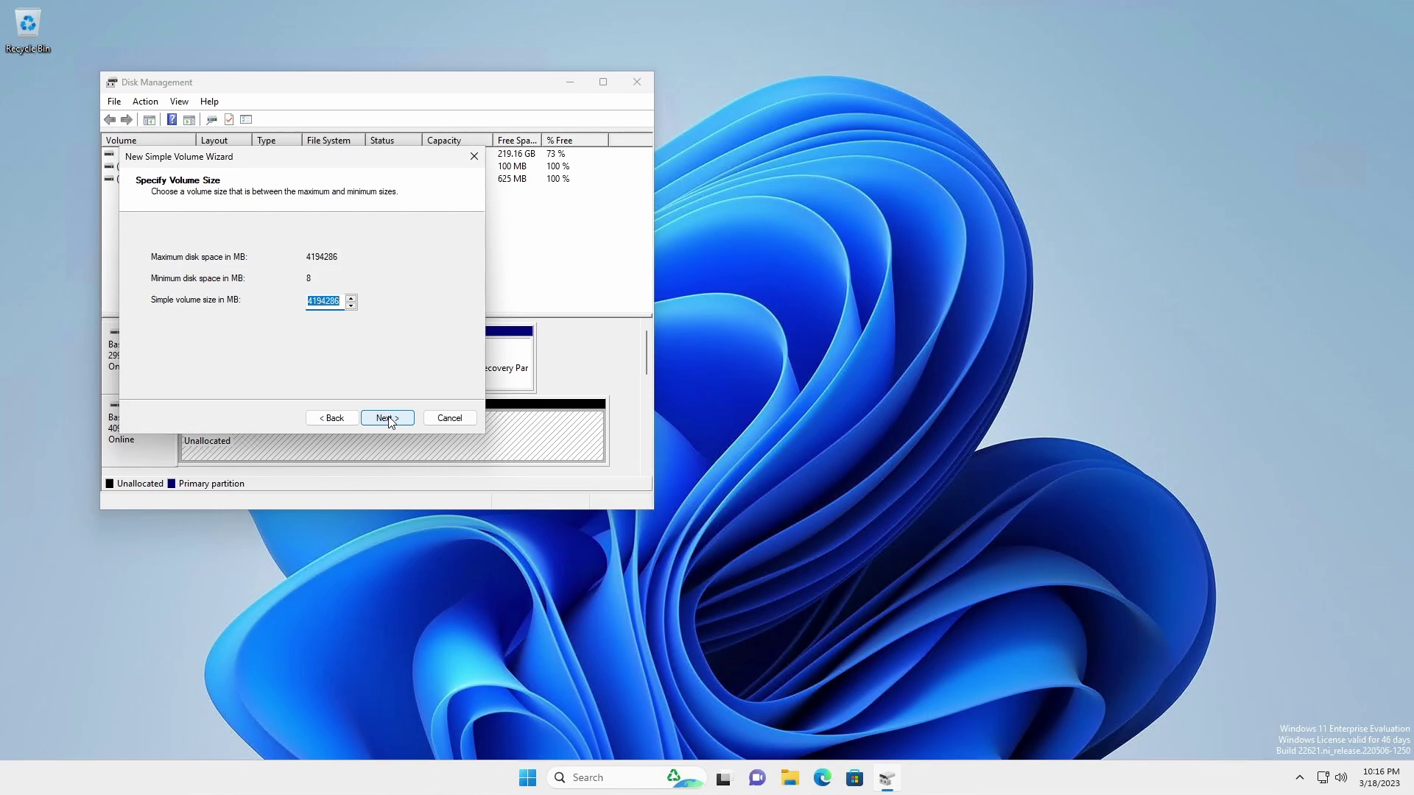
pyautogui.click(389, 418)
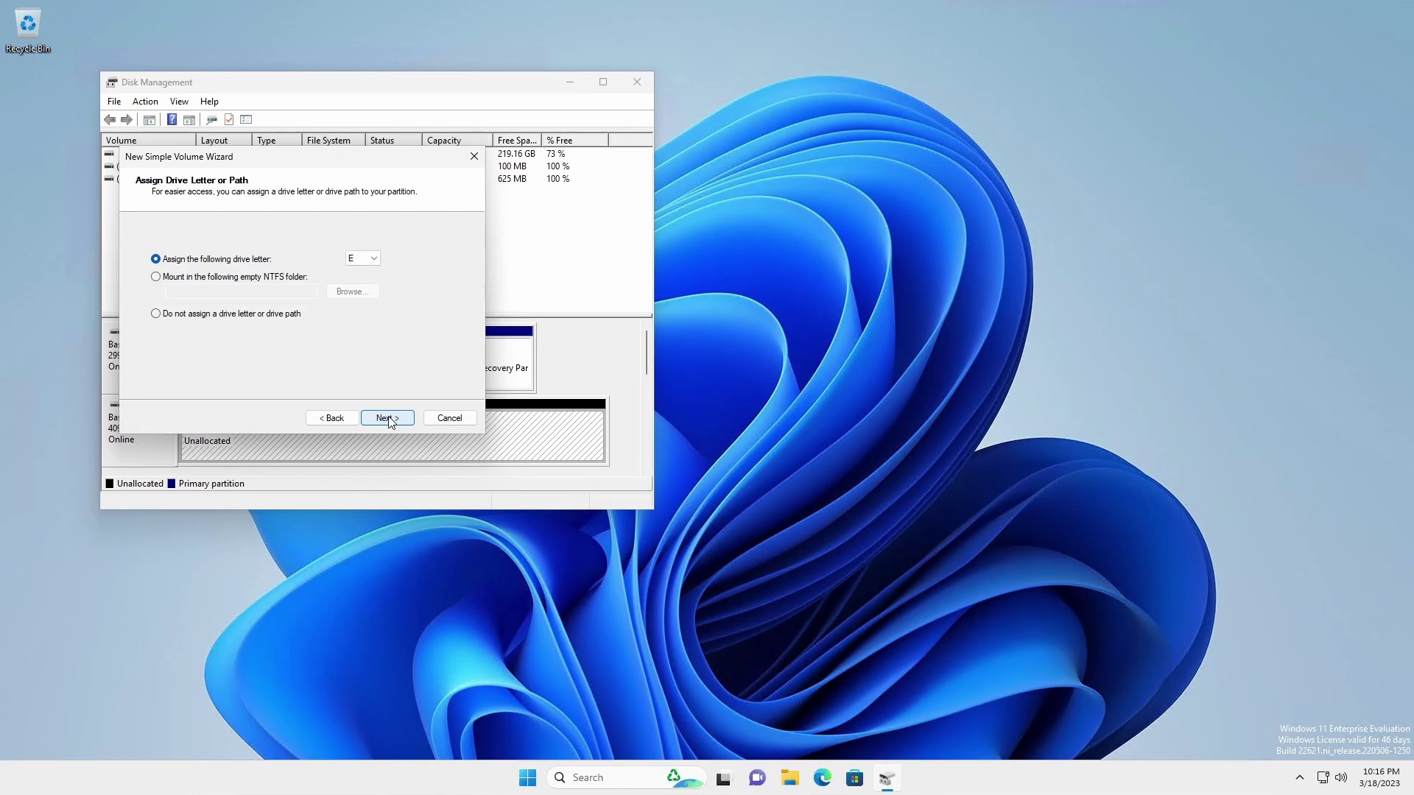
# - Mount the new volume in the empty NTFS folder C:\Mnt\Data
pyautogui.click(261, 279)
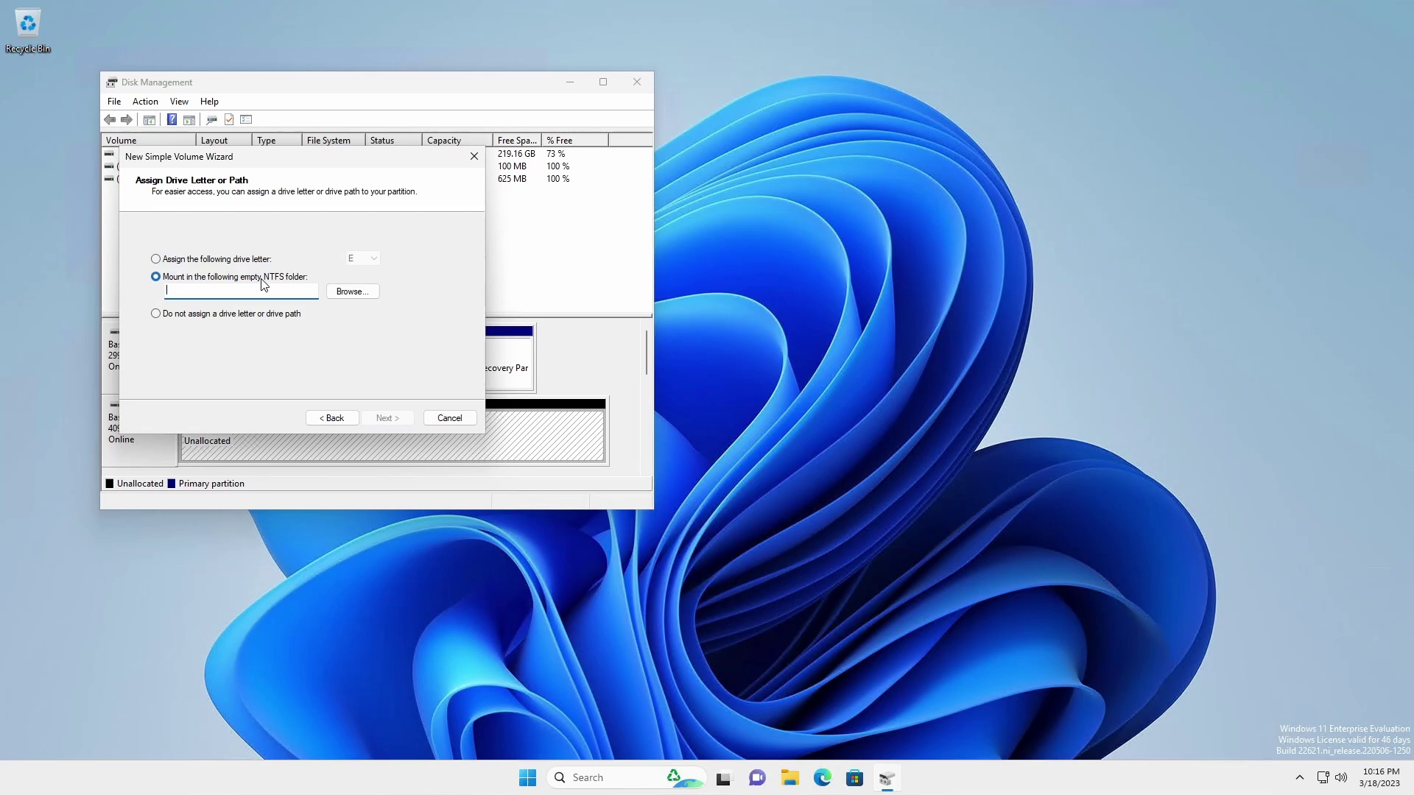
pyautogui.click(350, 293)
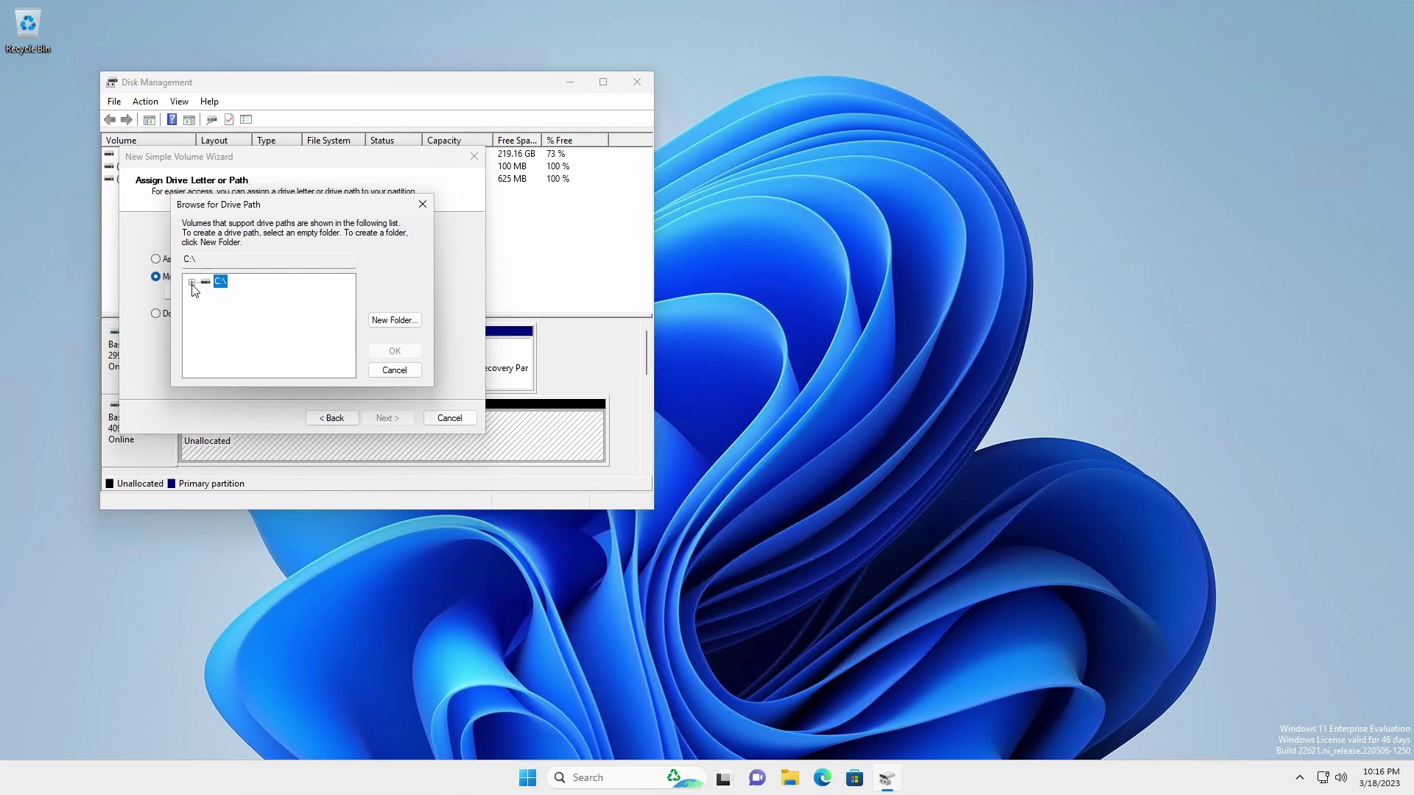
pyautogui.click(192, 282)
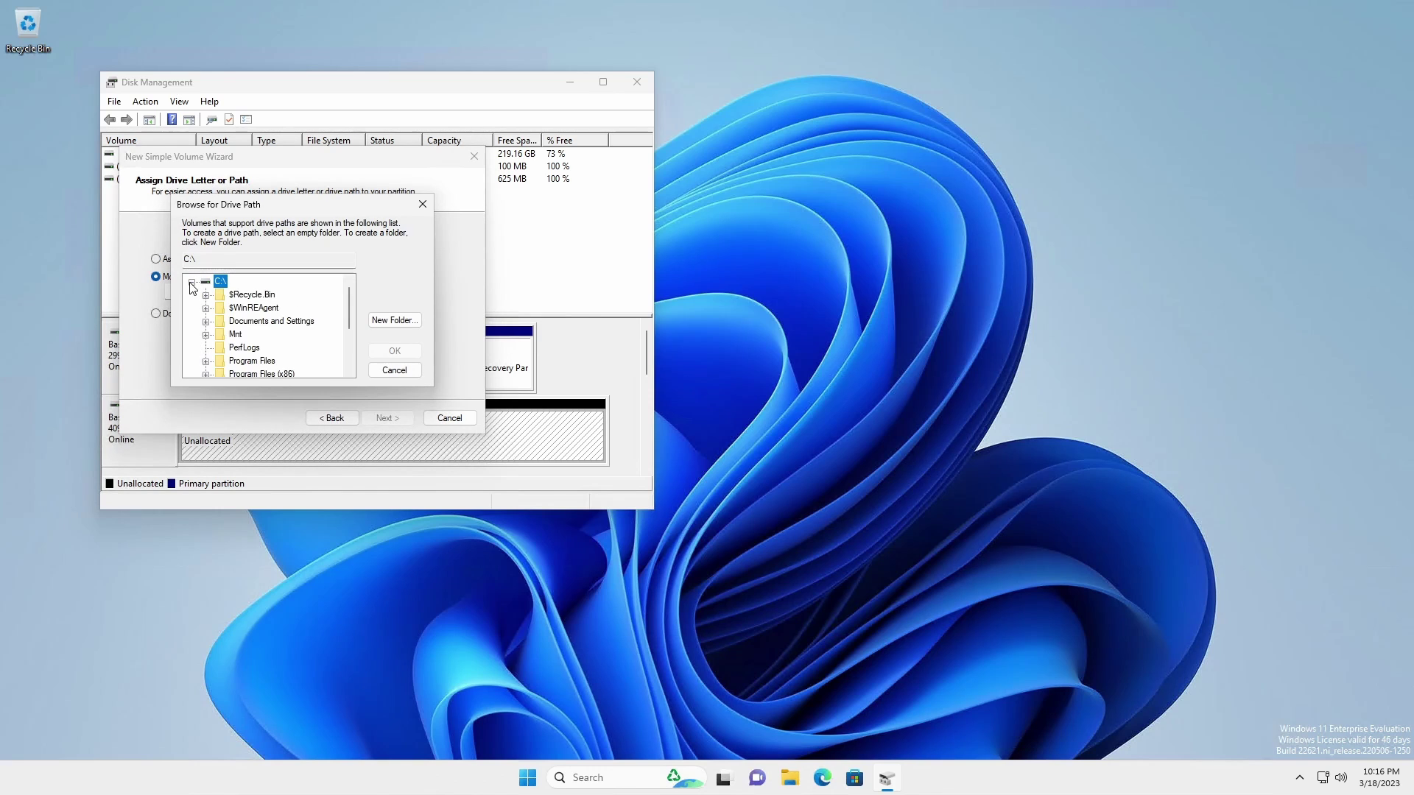
pyautogui.click(206, 336)
pyautogui.click(251, 335)
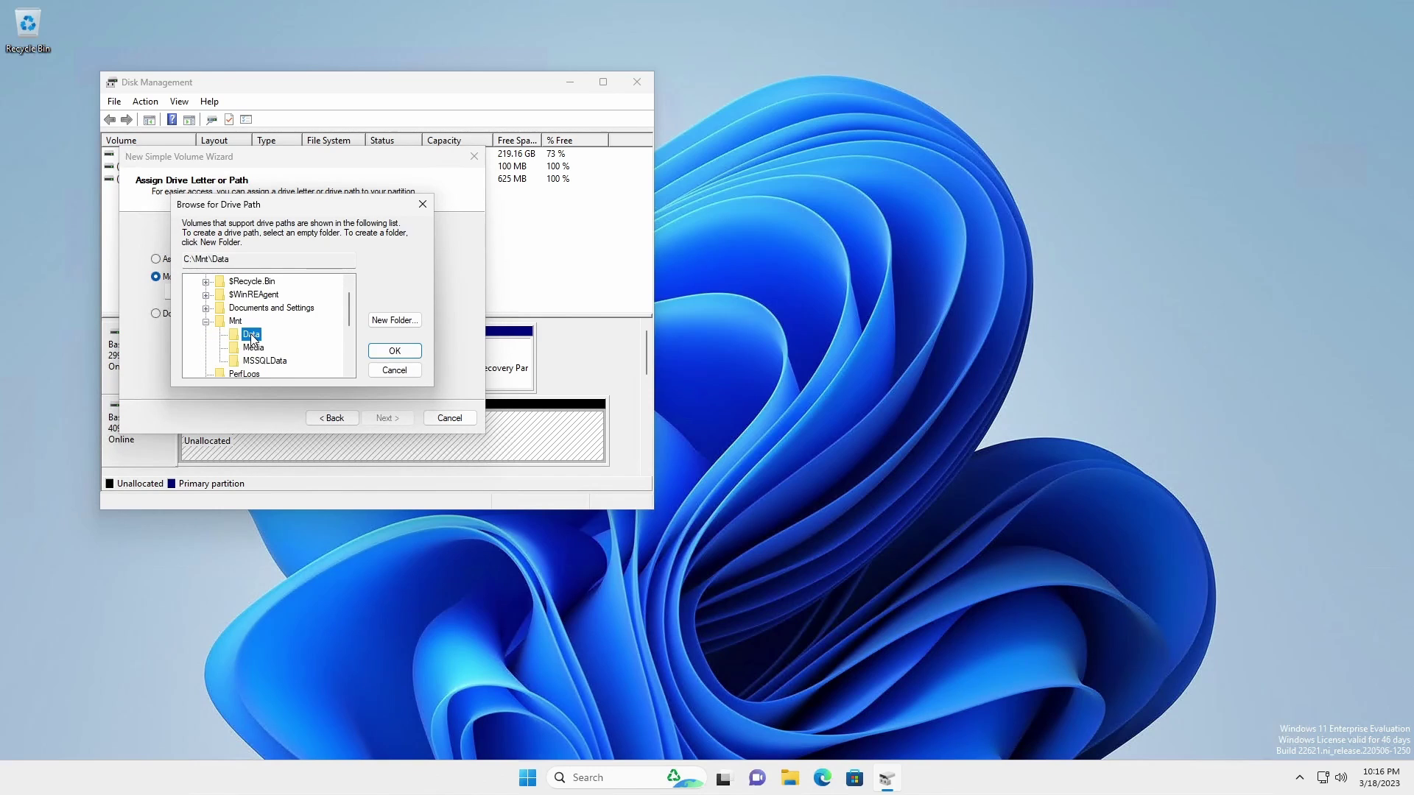
pyautogui.click(391, 351)
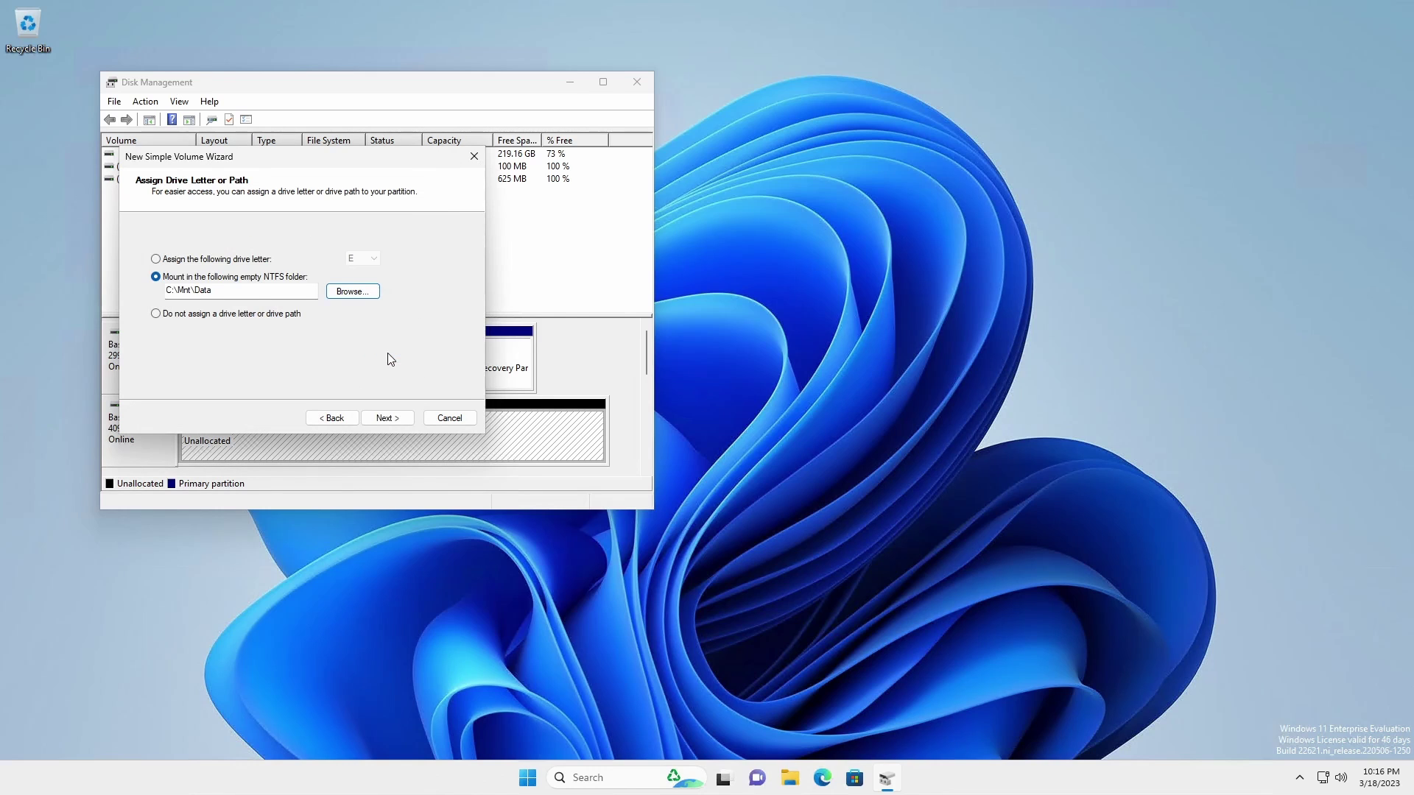
# - Label the NTFS volume '4 TB NTFS', finish the wizard, and close Disk Management
pyautogui.click(385, 419)
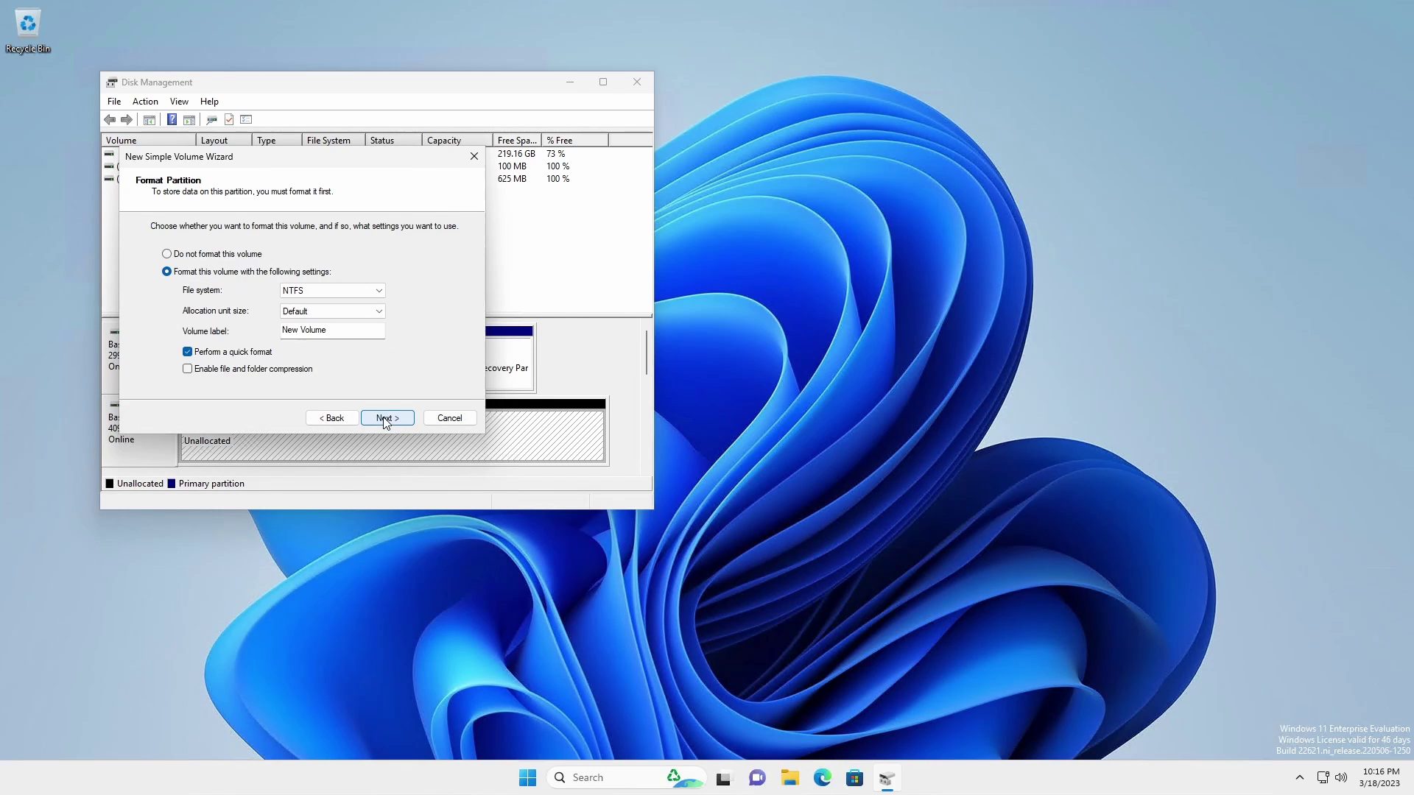
pyautogui.moveTo(352, 331); pyautogui.dragTo(239, 335)
pyautogui.write('4 TB NTFS')
pyautogui.click(387, 417)
pyautogui.click(403, 418)
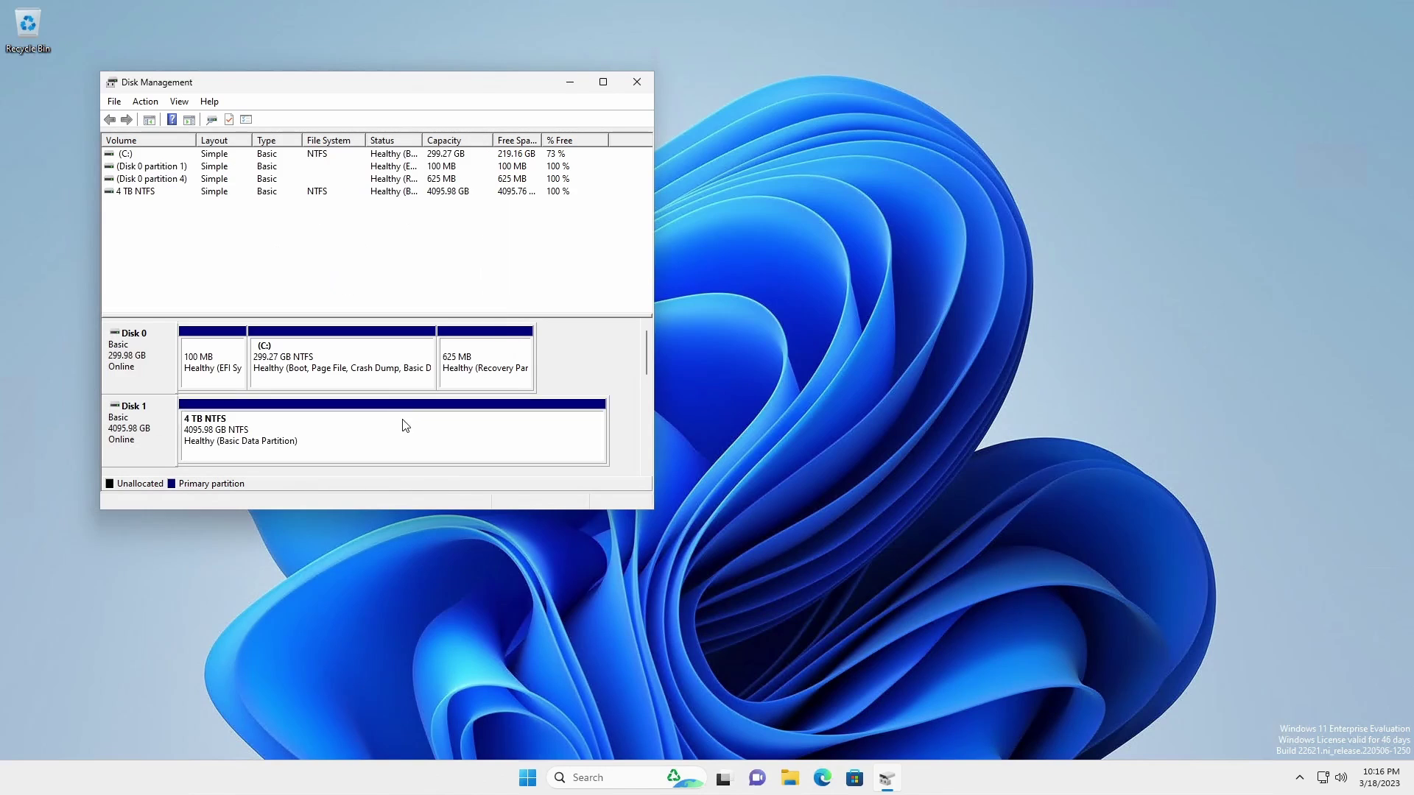
pyautogui.click(638, 82)
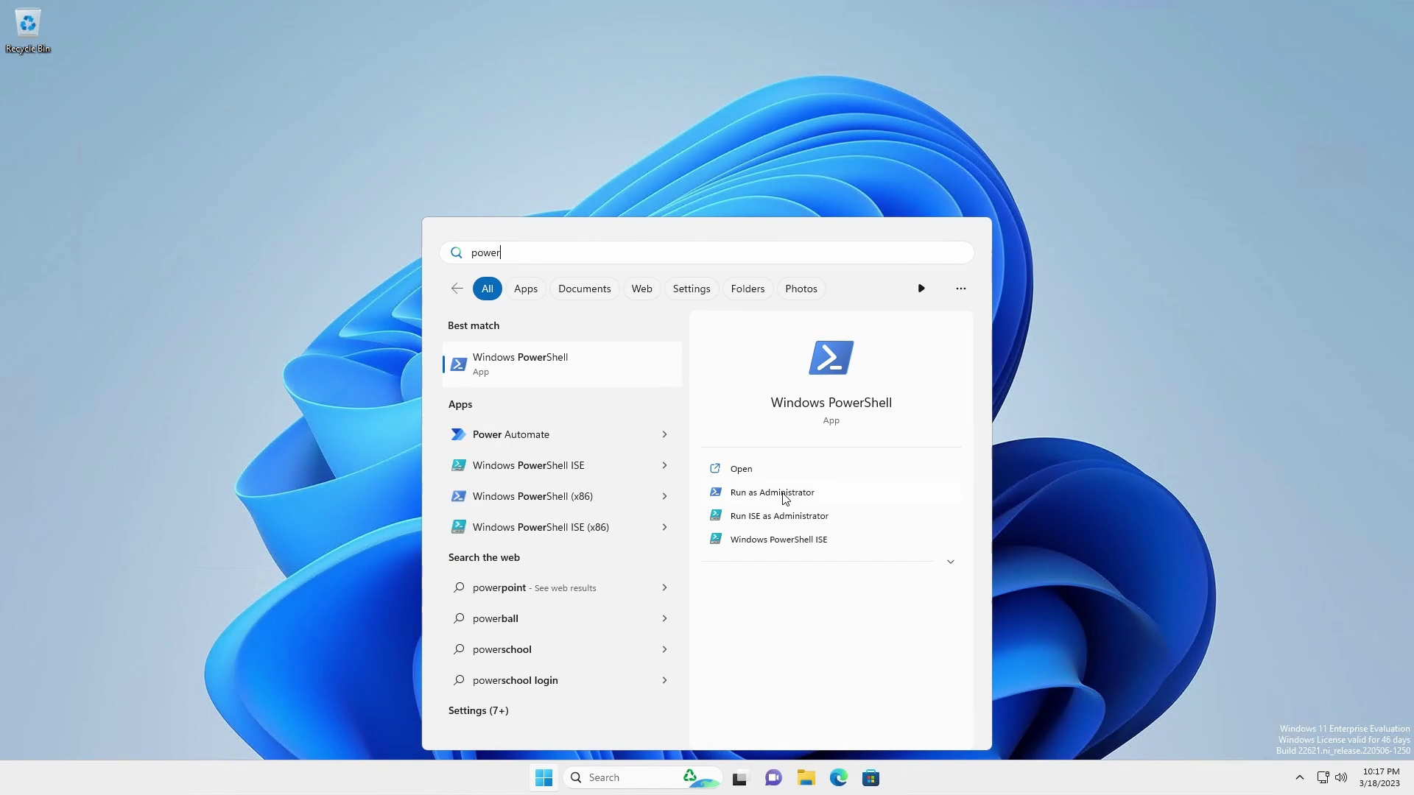
# - Start DiskPart in an elevated PowerShell and list all disks
pyautogui.click(785, 492)
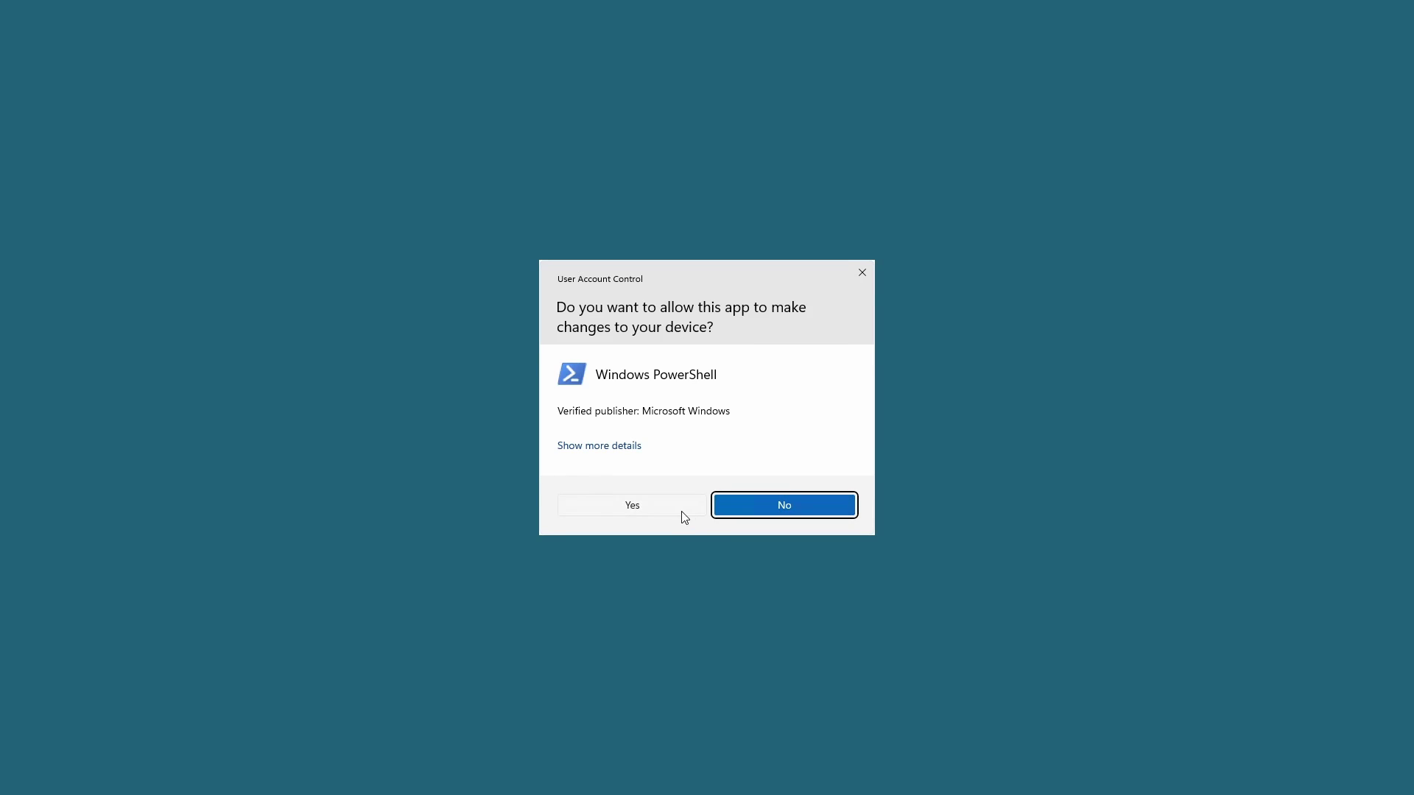
pyautogui.click(673, 510)
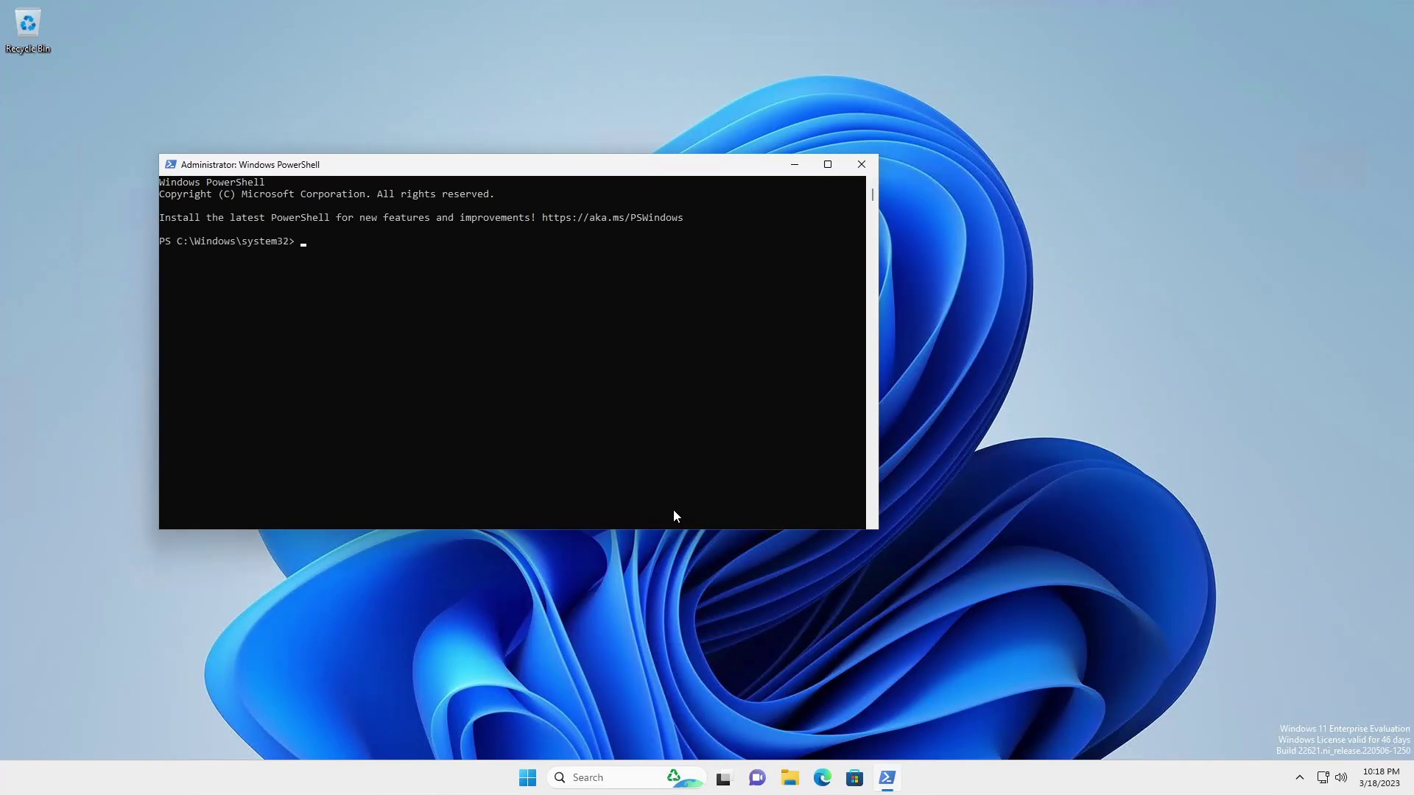
pyautogui.write('diskpart')
pyautogui.press('Return')
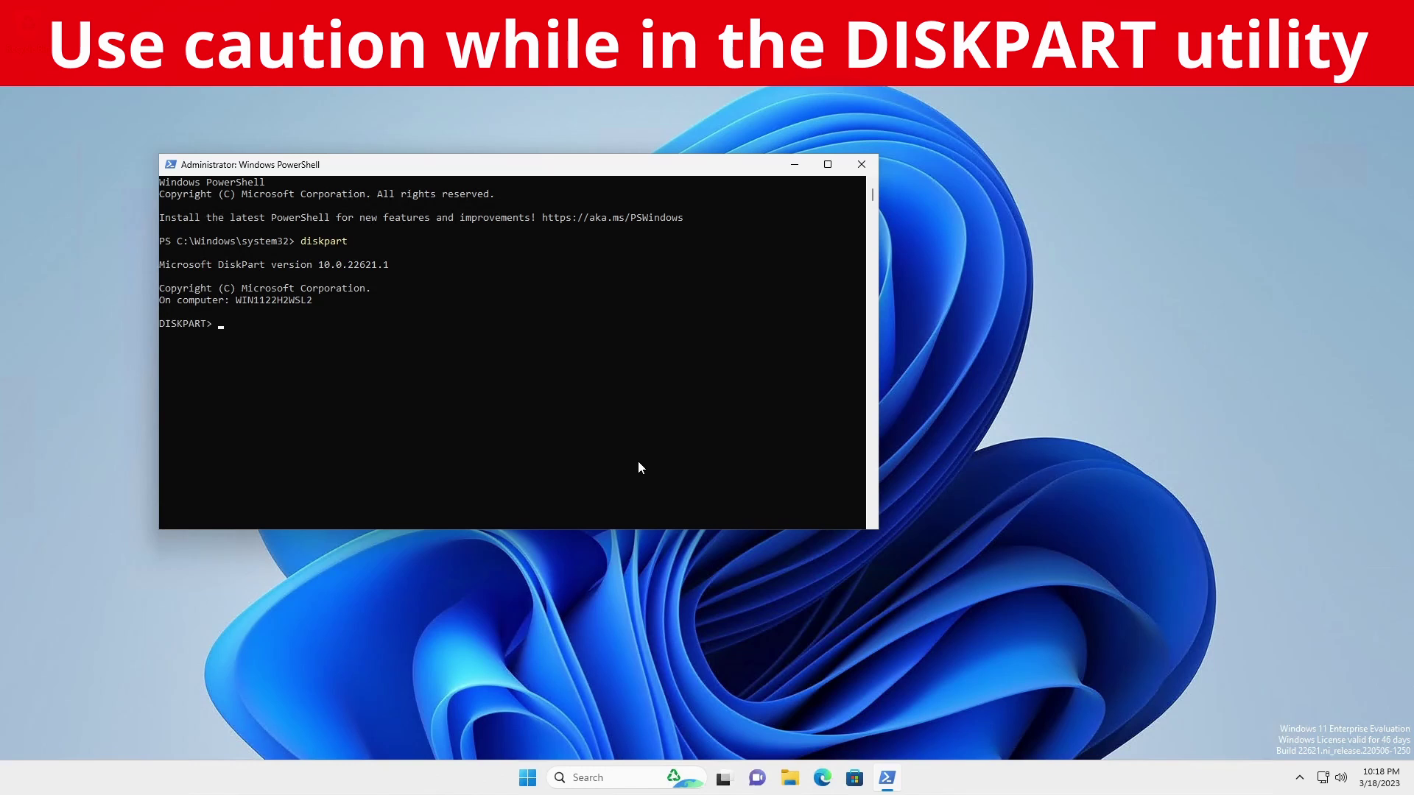
pyautogui.write('list disk')
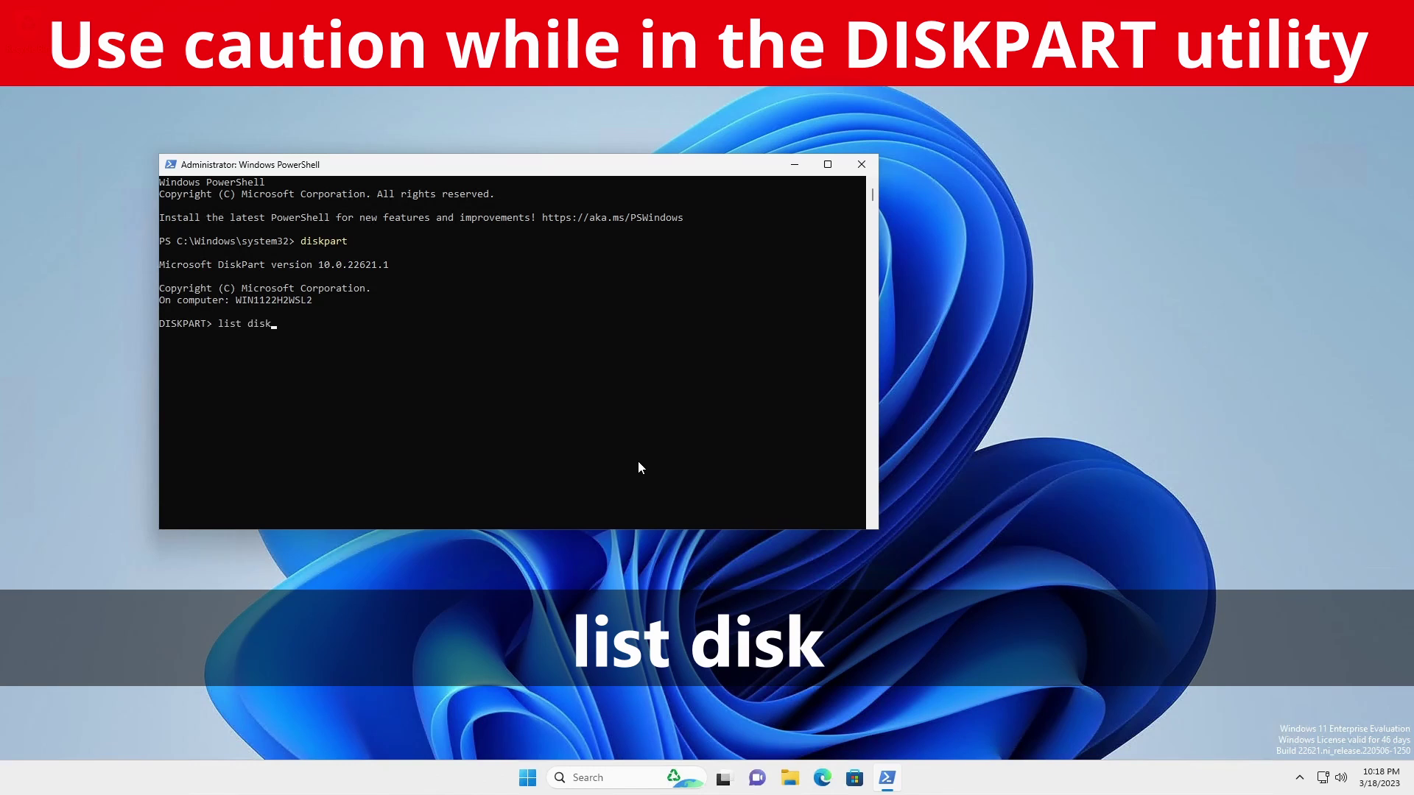
pyautogui.press('Return')
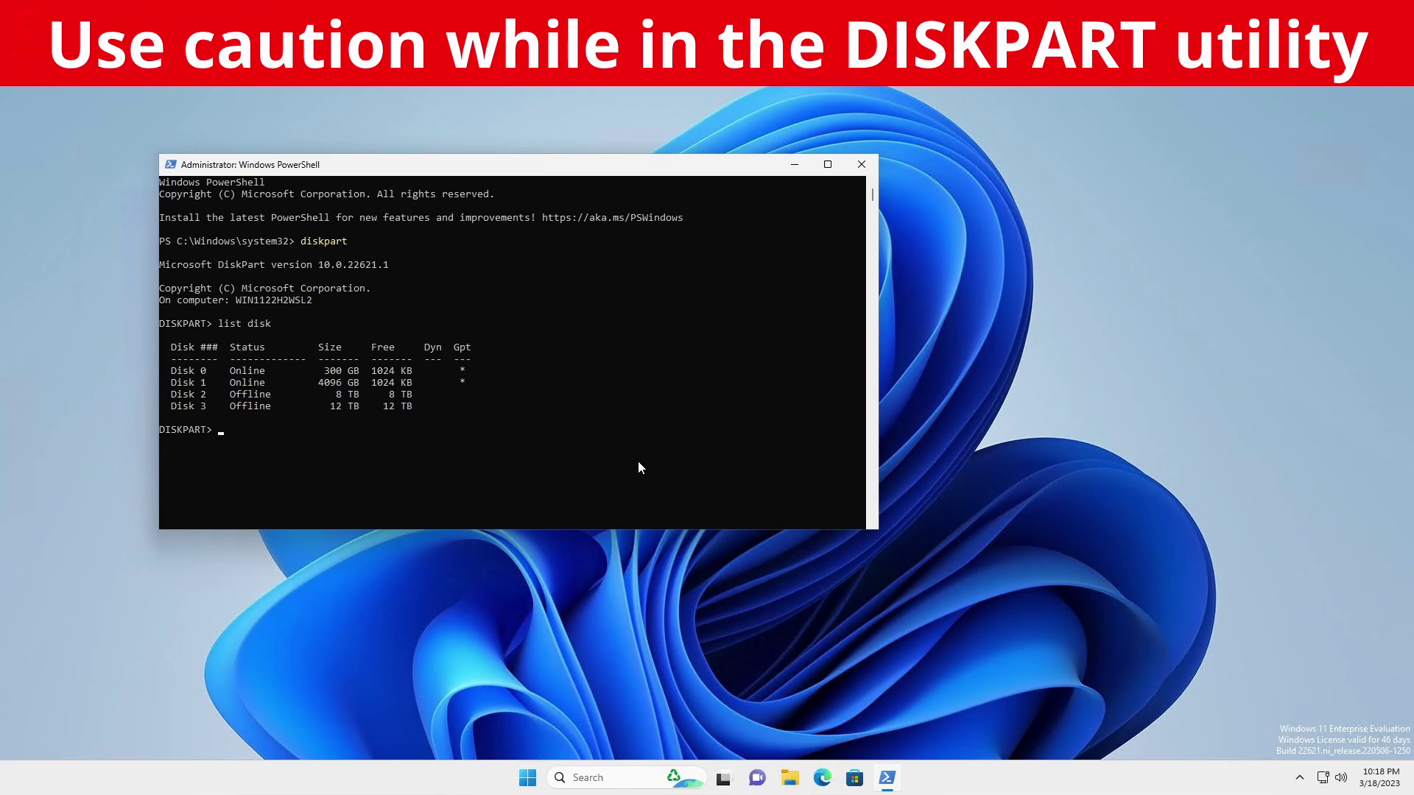
# - Select disk 2, bring it online, convert it to GPT and create a primary partition
pyautogui.write('select disk 2')
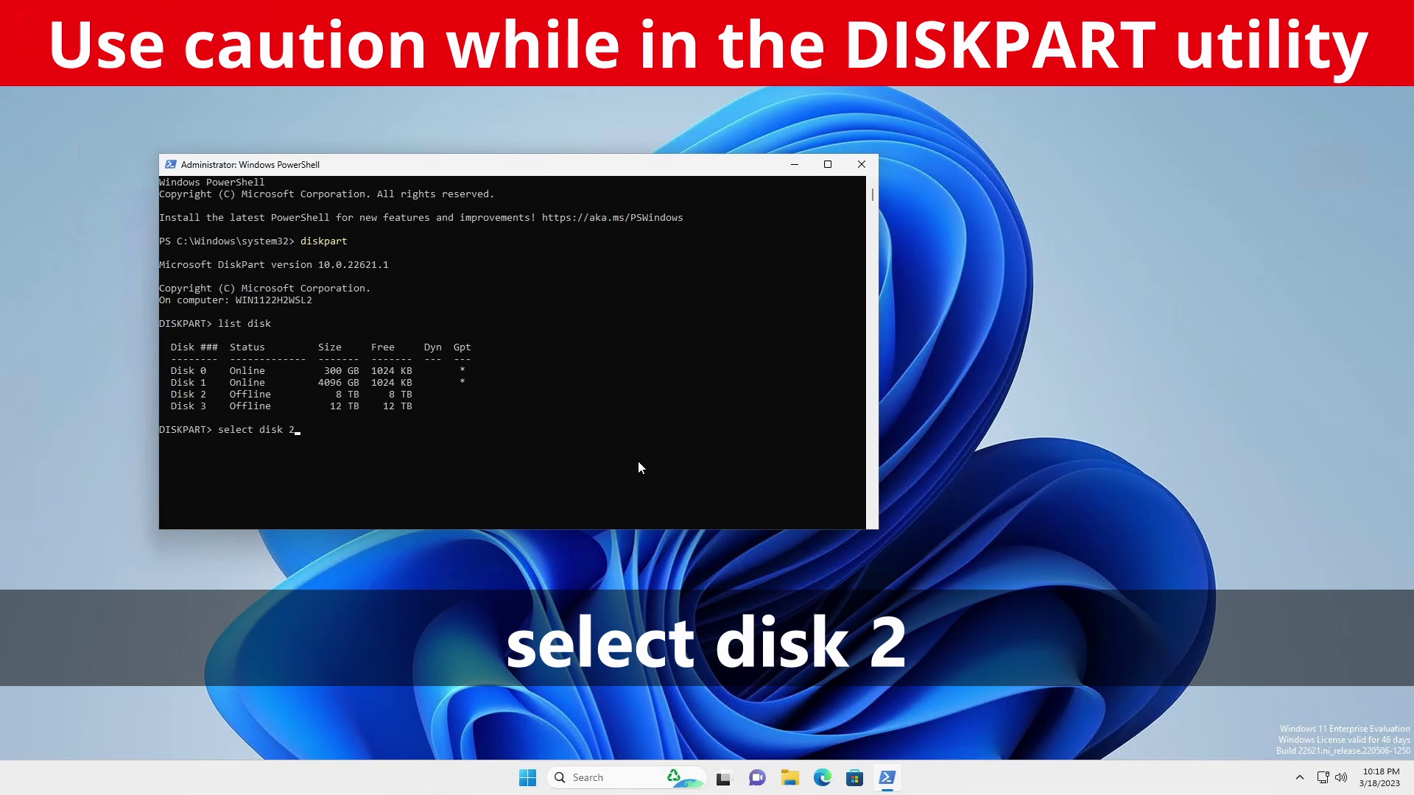
pyautogui.press('Return')
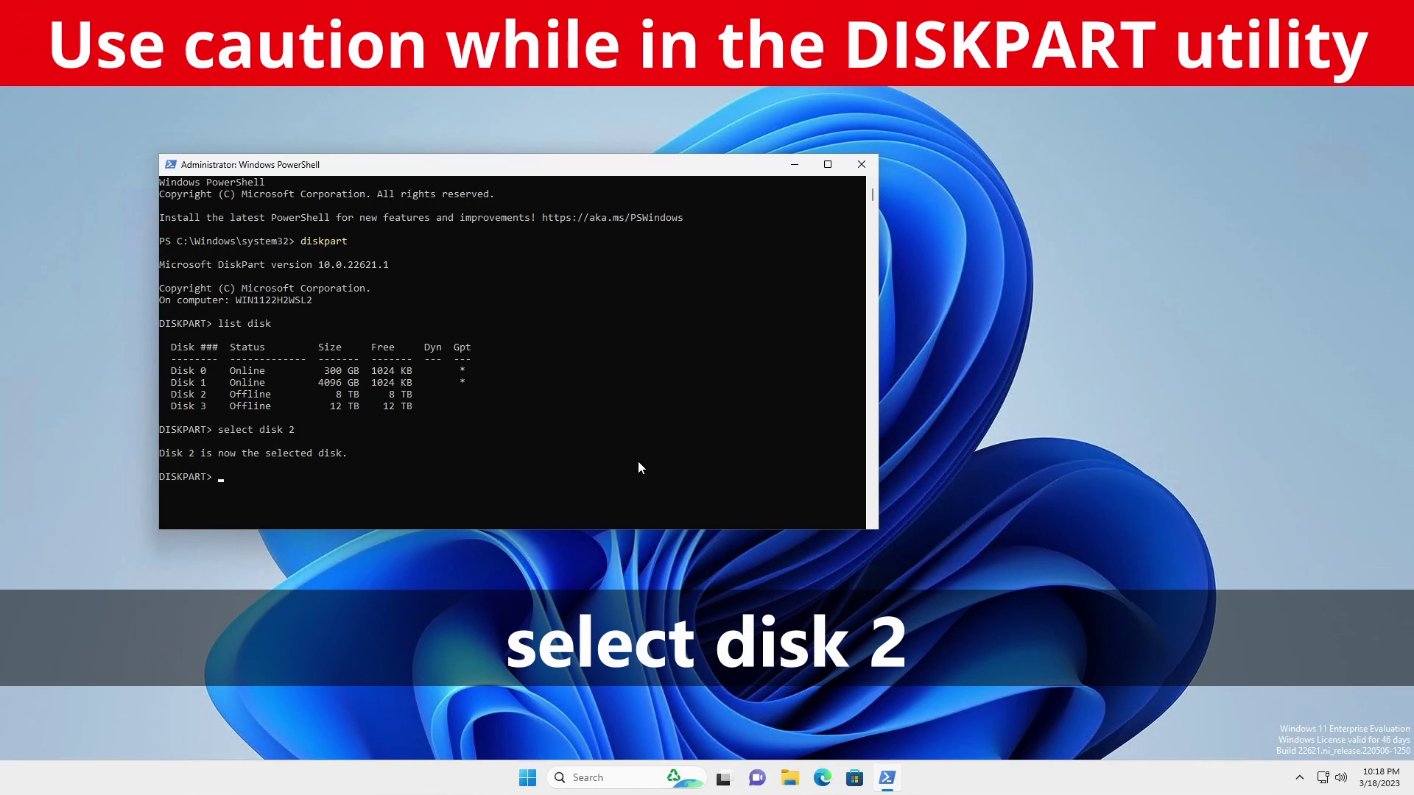
pyautogui.write('online disk')
pyautogui.press('Return')
pyautogui.write('convert gpt')
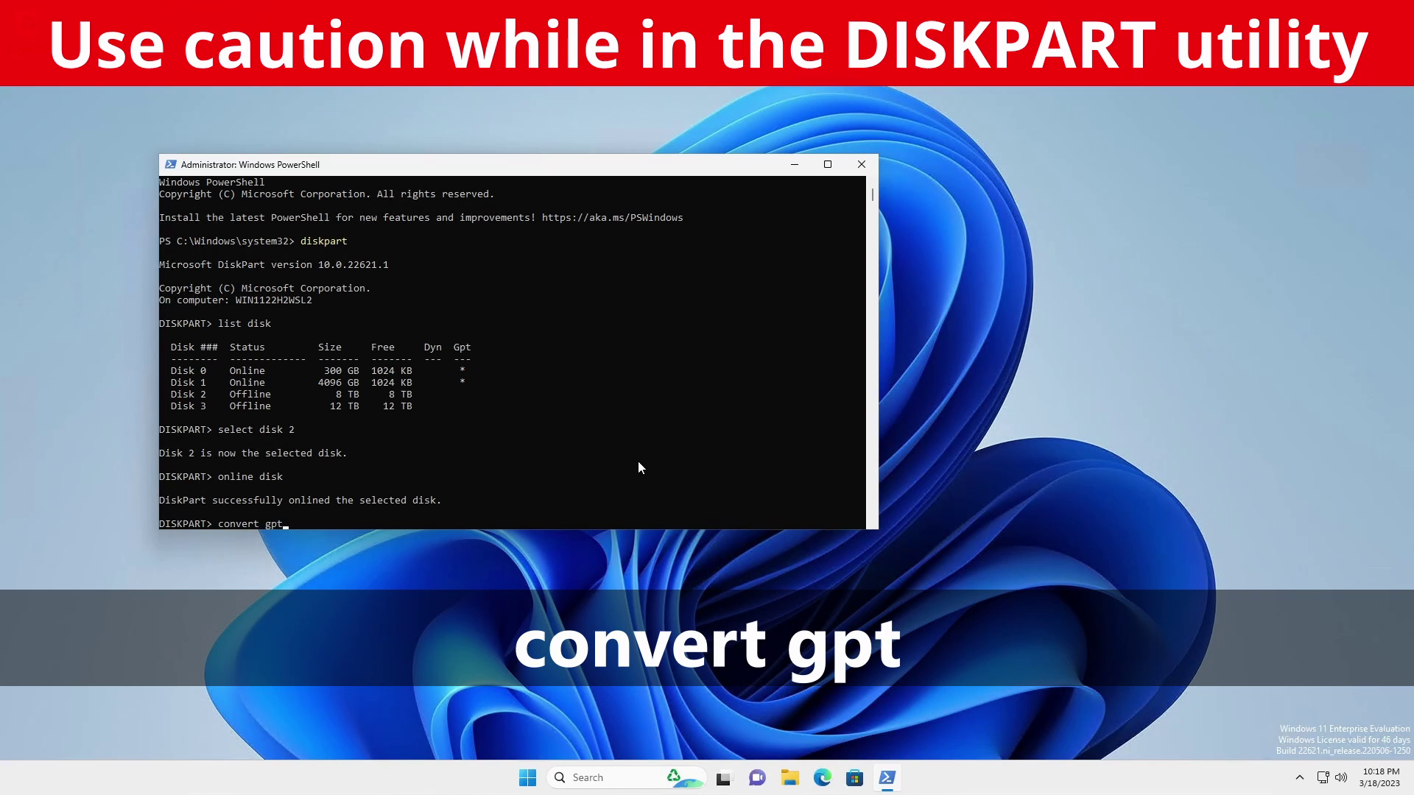
pyautogui.press('Return')
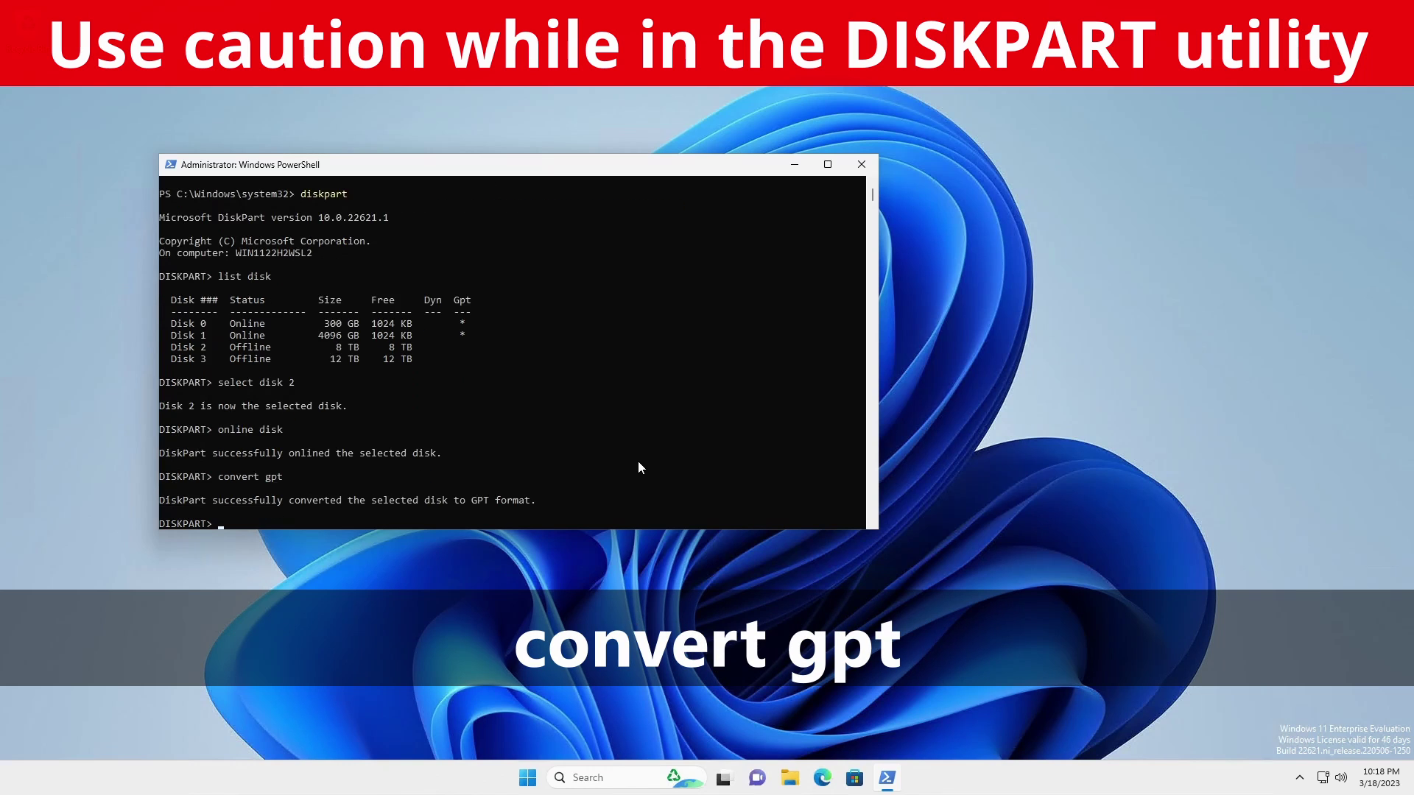
pyautogui.write('create part')
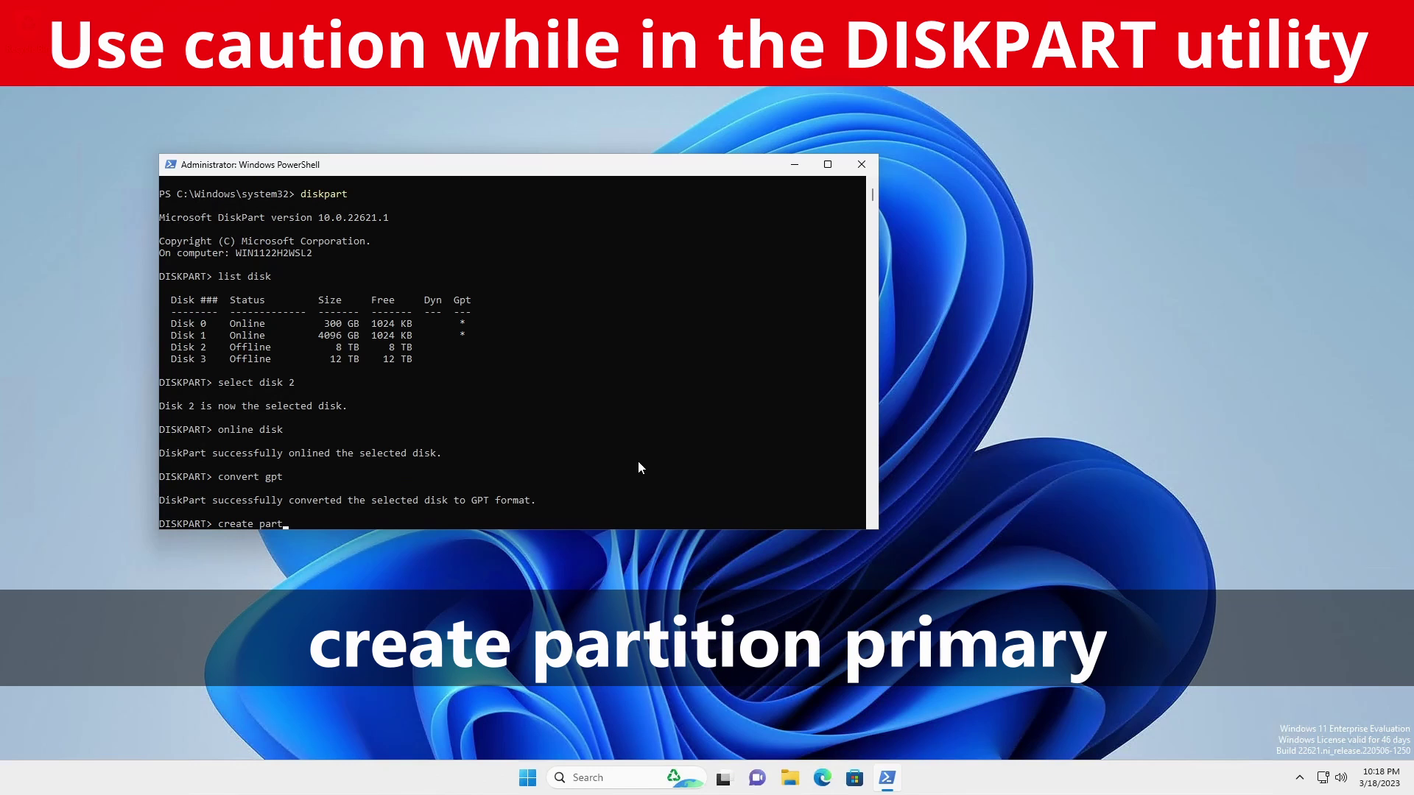
pyautogui.write('ition primary')
pyautogui.press('Return')
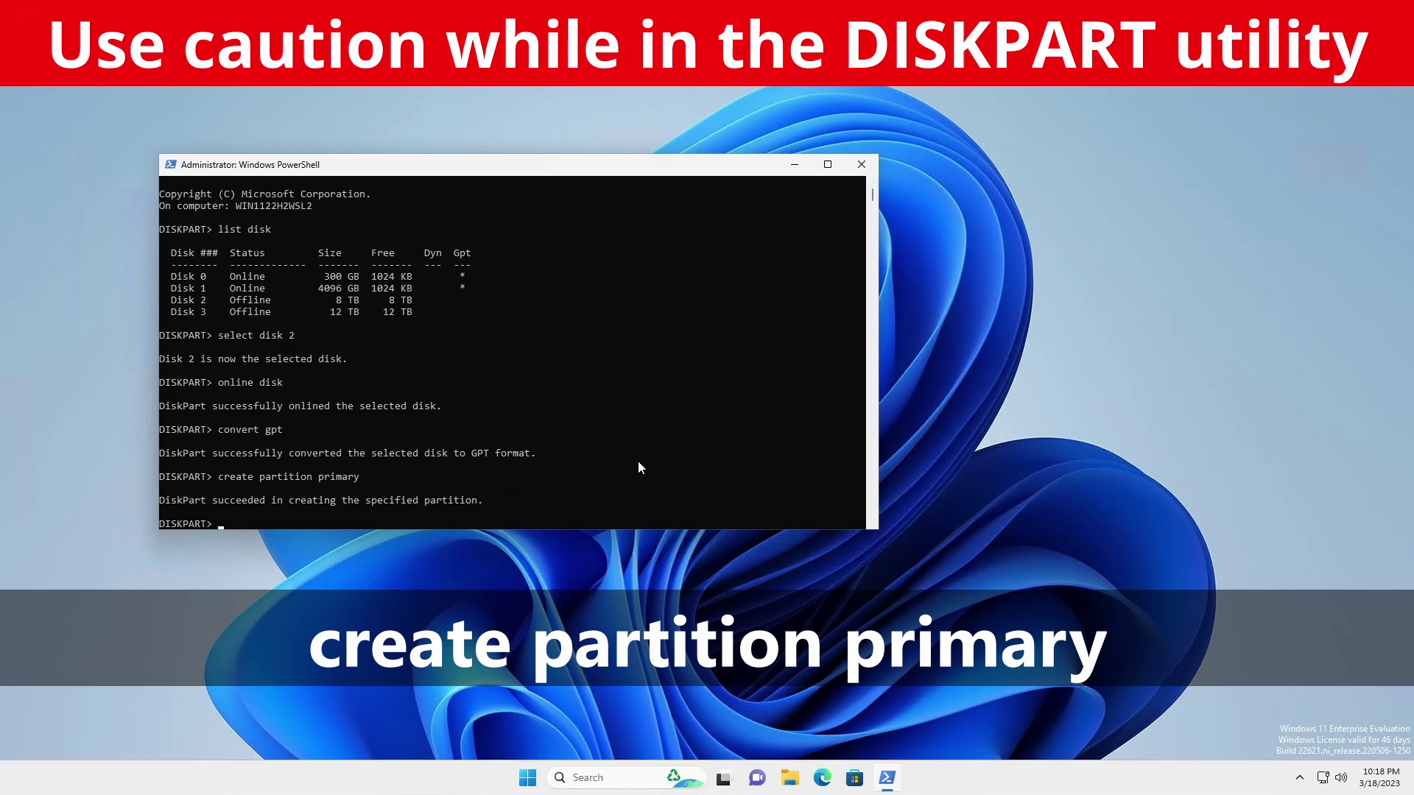
# - Quick-format the partition as NTFS labelled '8 TB NTFS', mount it at C:\Mnt\Media, and exit DiskPart
pyautogui.write('list partition')
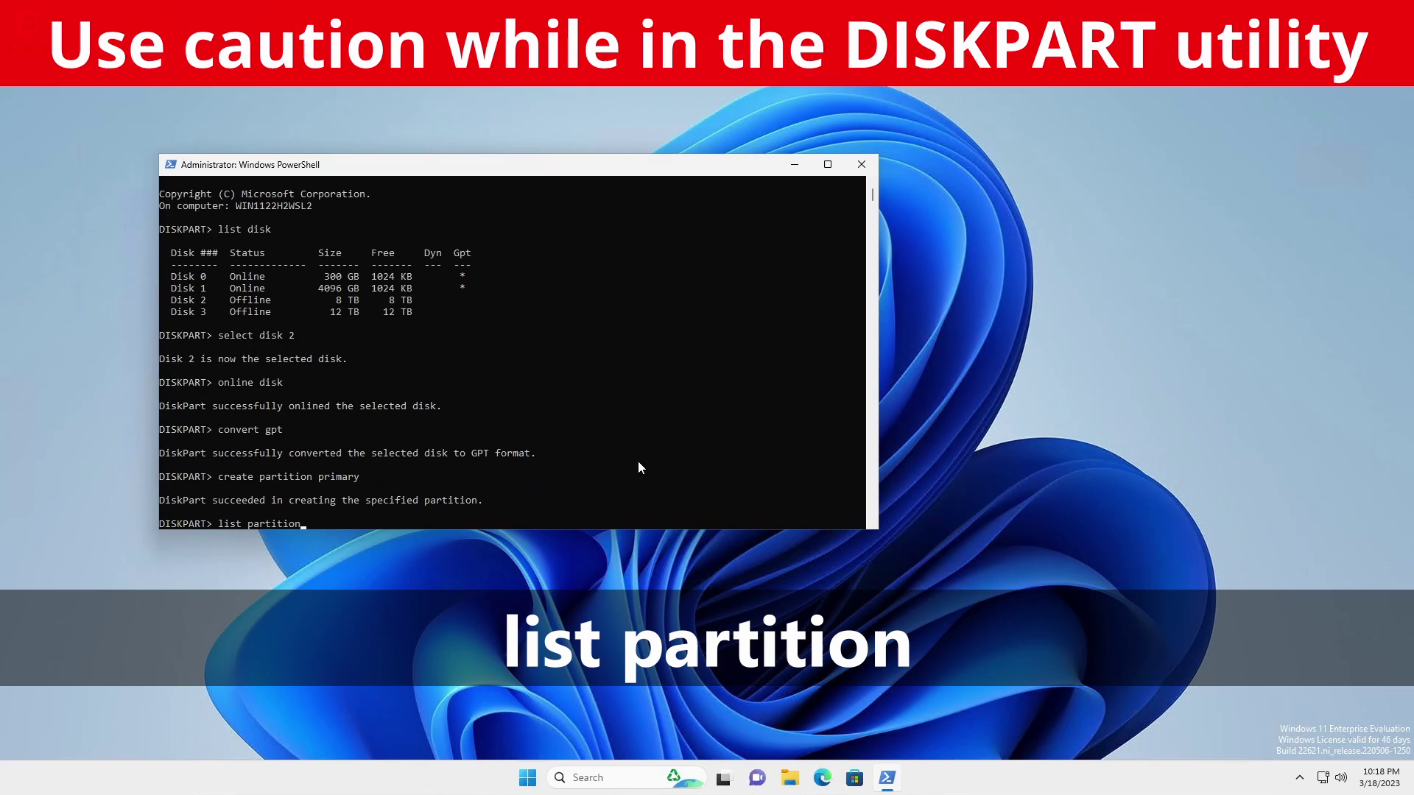
pyautogui.press('Return')
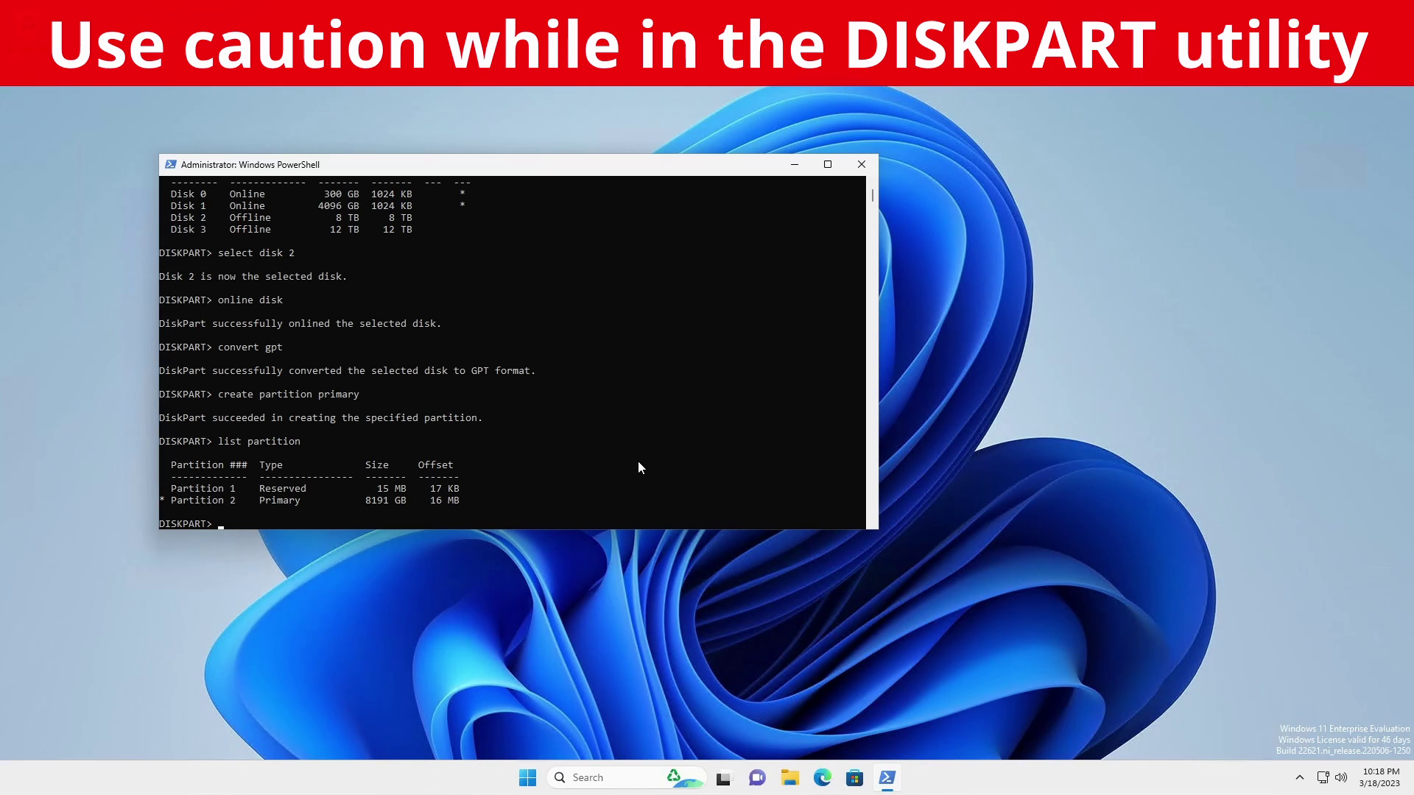
pyautogui.write('format fs=')
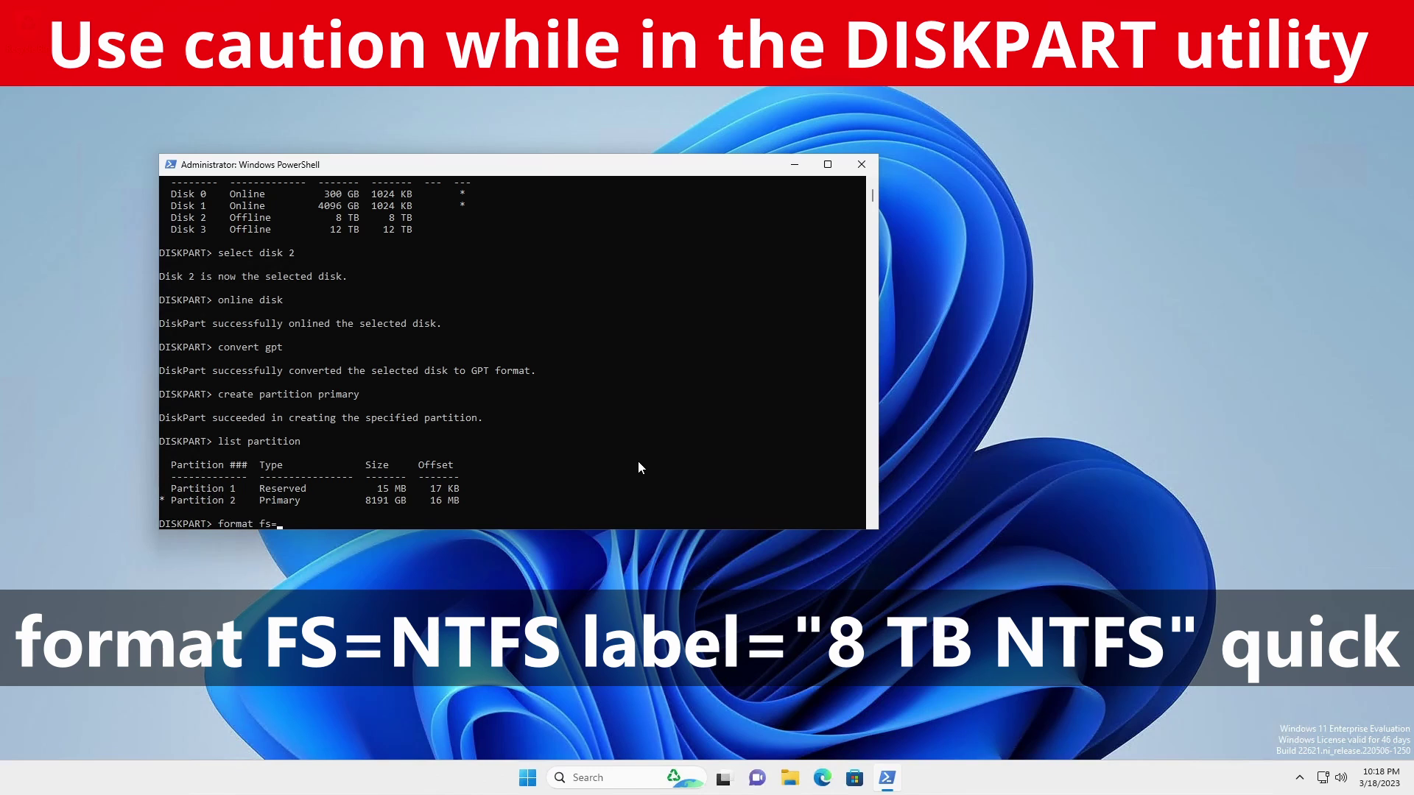
pyautogui.write('ntfs label="8 TB NTFS" QUICK')
pyautogui.press('Return')
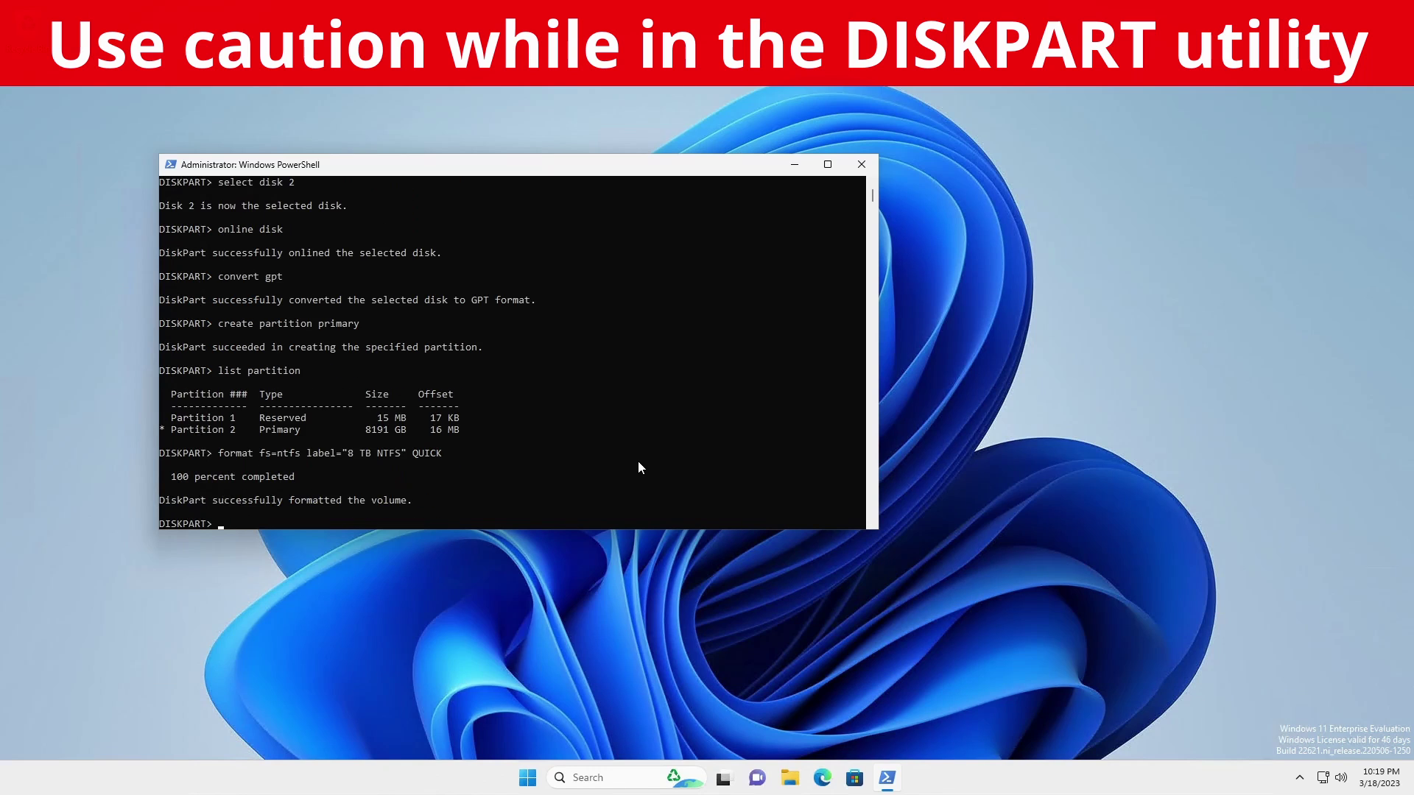
pyautogui.write('assign mount')
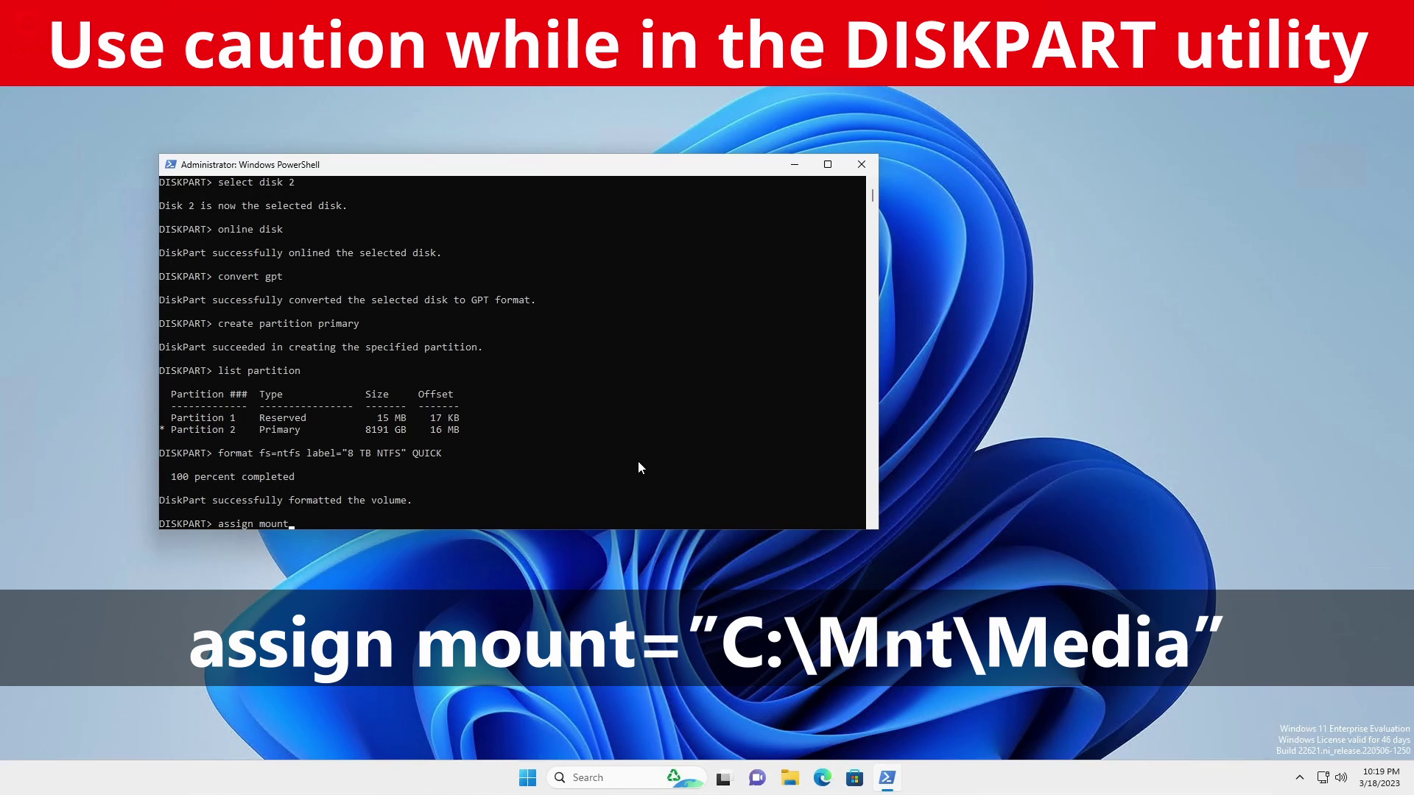
pyautogui.write('="C:\\Mnt\\Media"')
pyautogui.press('Return')
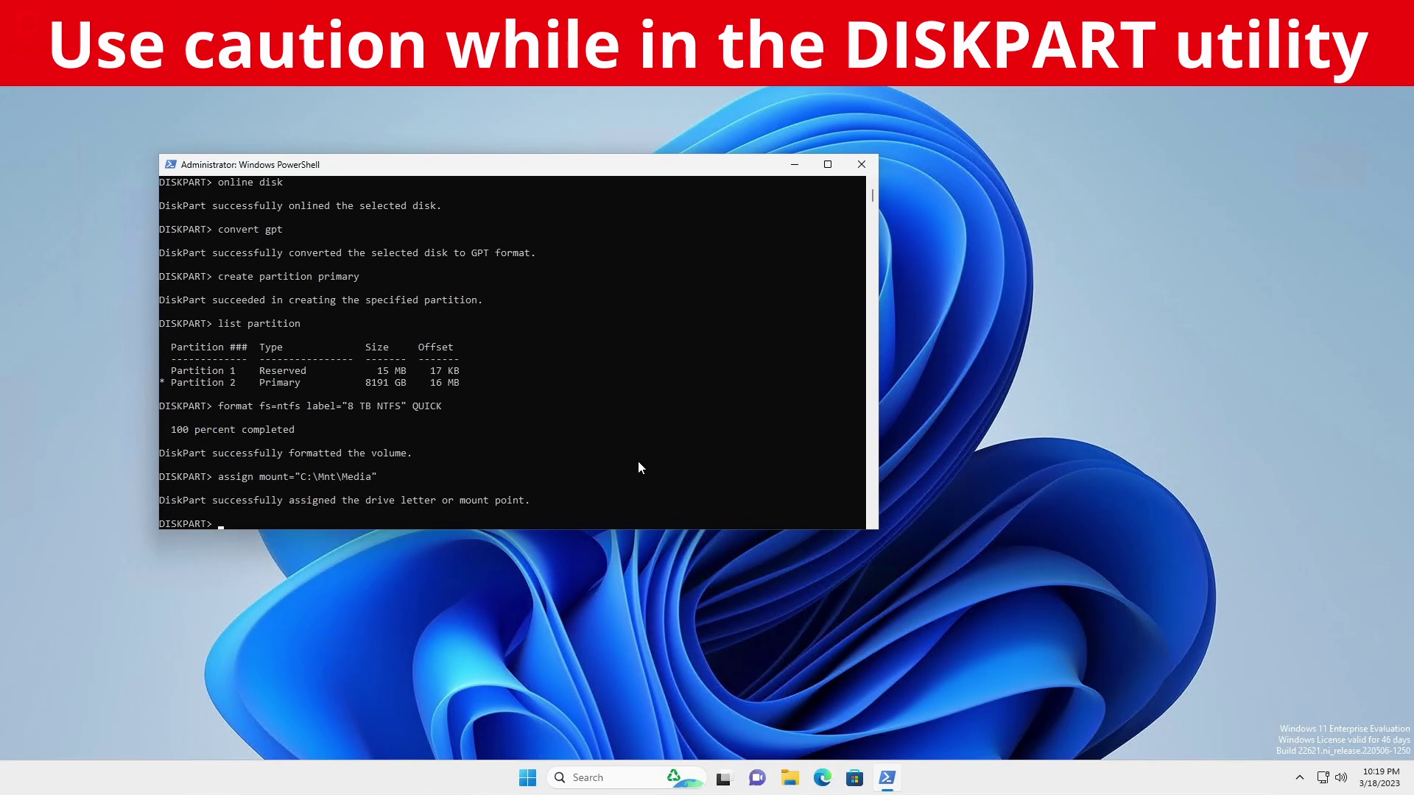
pyautogui.write('exit')
pyautogui.press('Return')
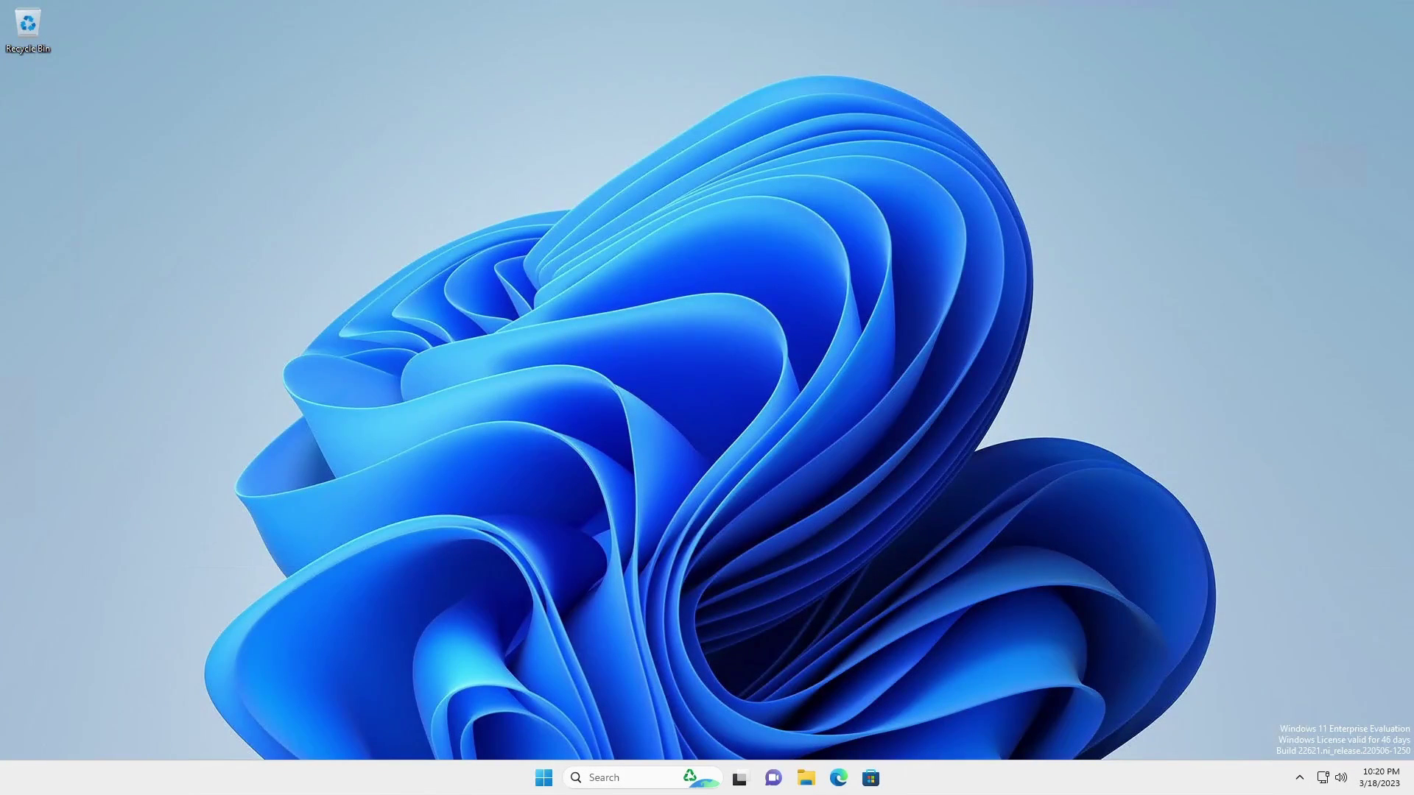
# - Open Terminal (Admin) and list all disks with Get-Disk
pyautogui.rightClick(545, 779)
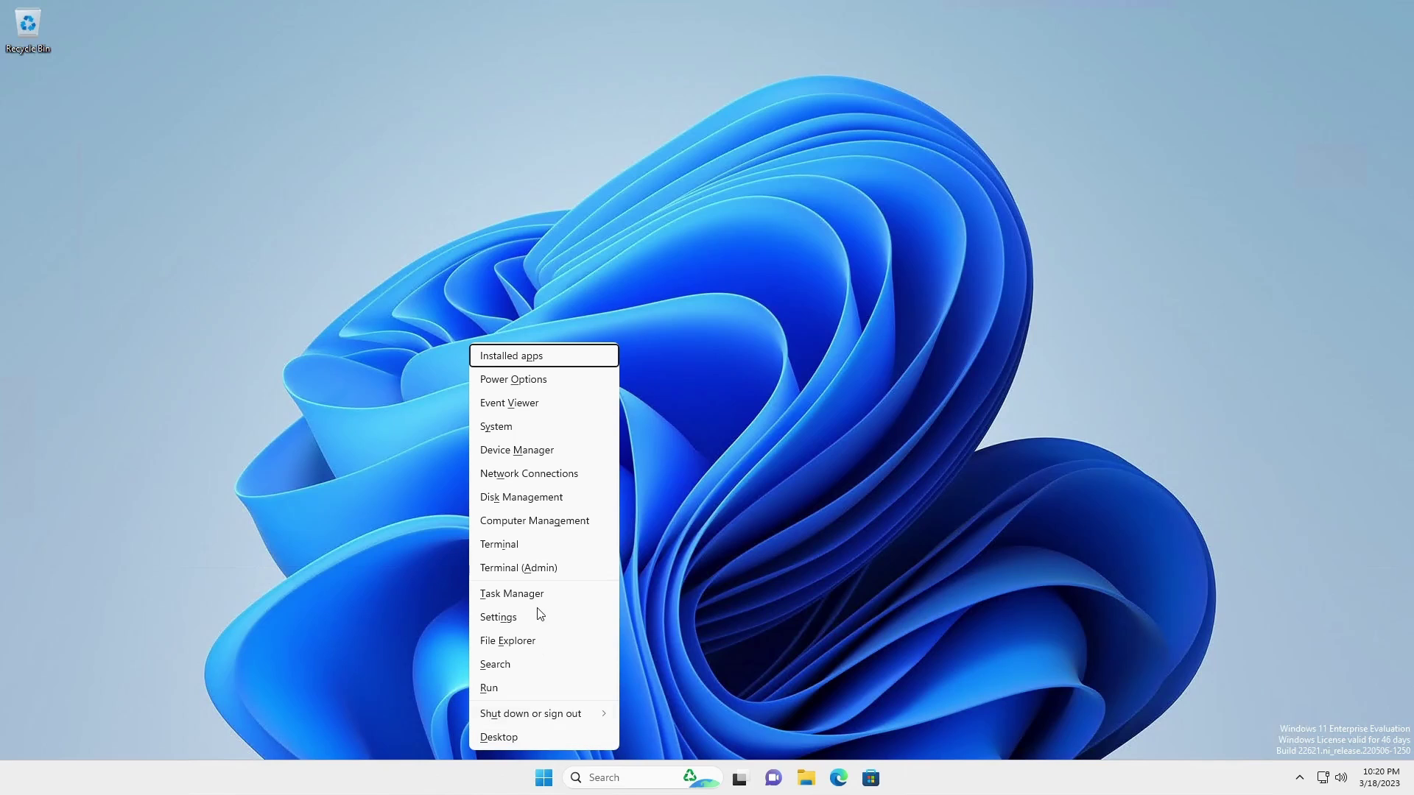
pyautogui.click(539, 571)
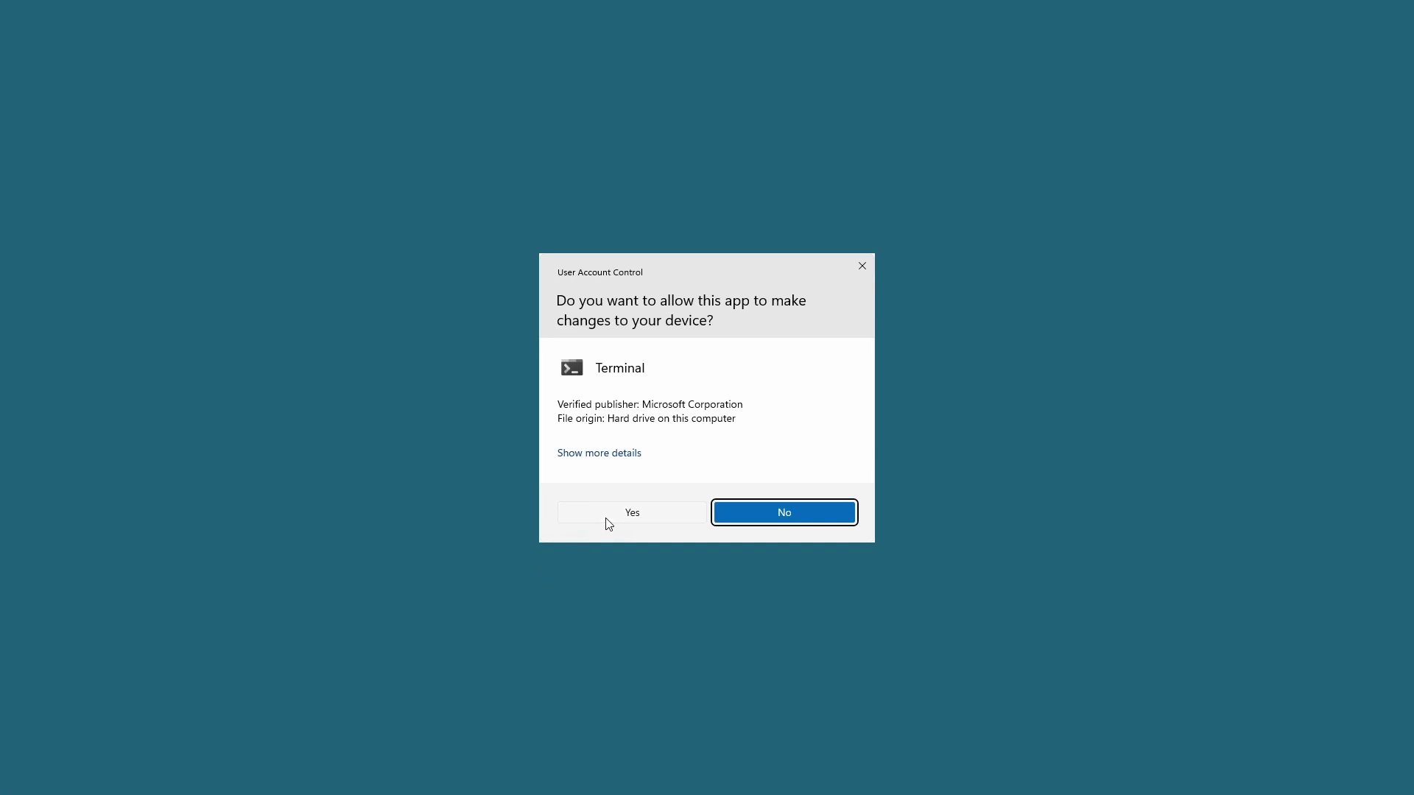
pyautogui.click(616, 519)
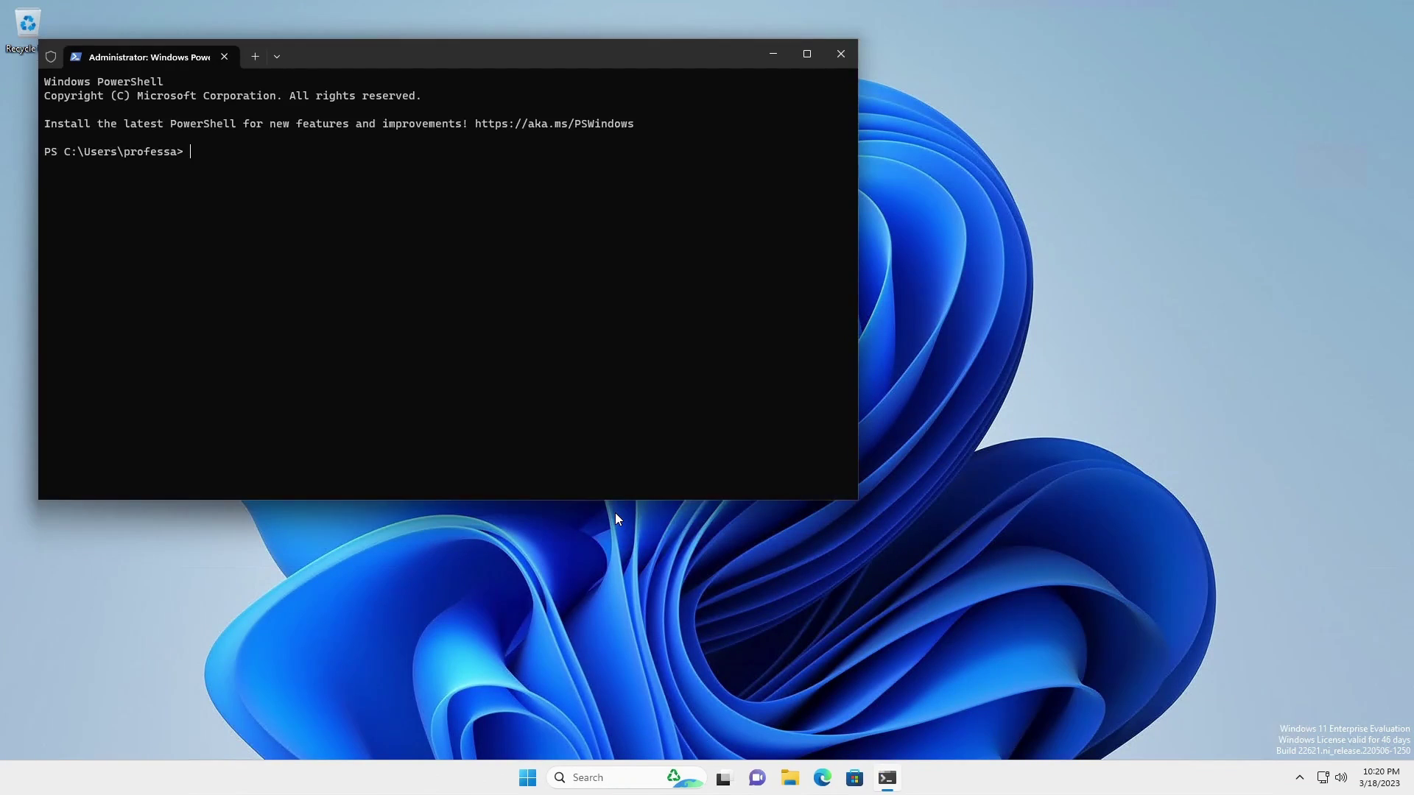
pyautogui.write('ge')
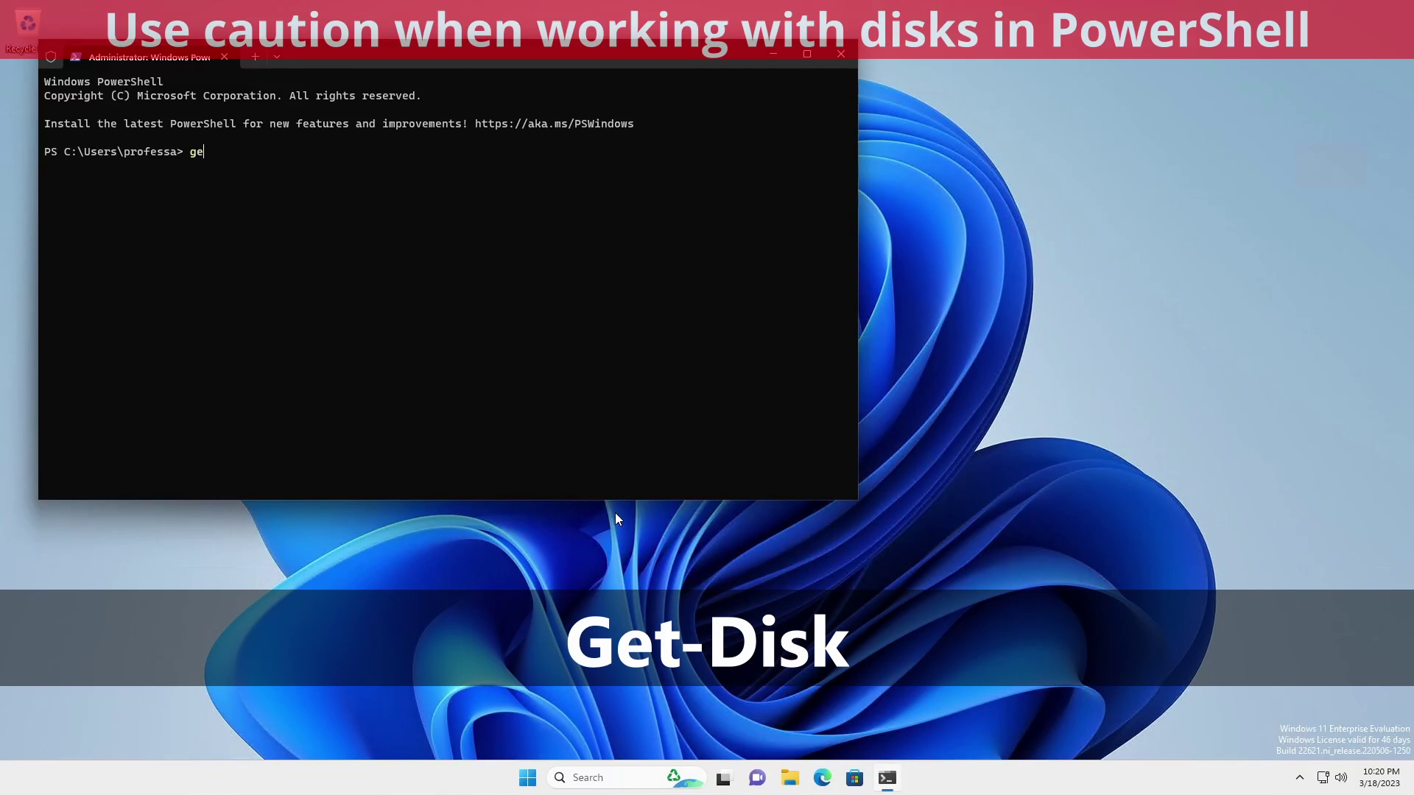
pyautogui.write('t-disk')
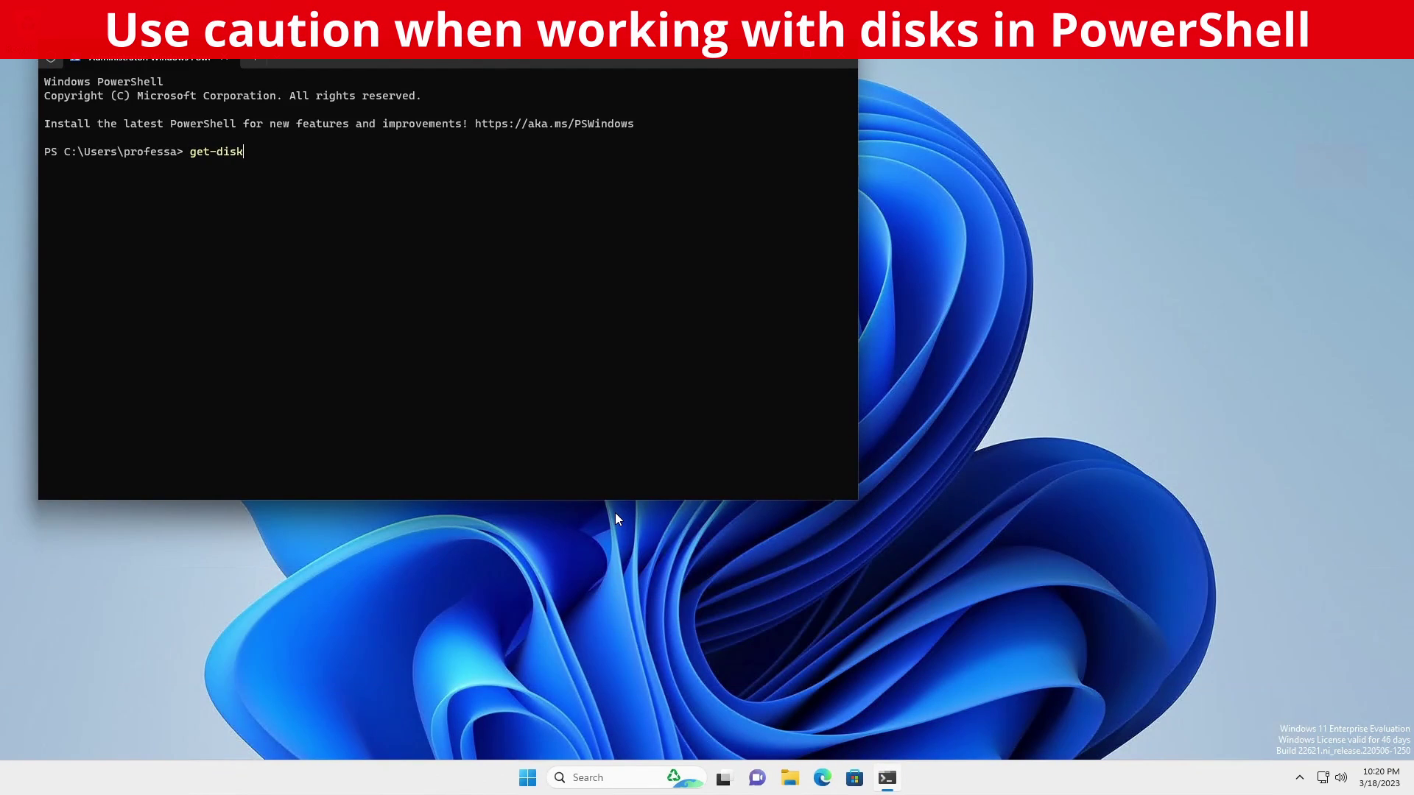
pyautogui.press('Return')
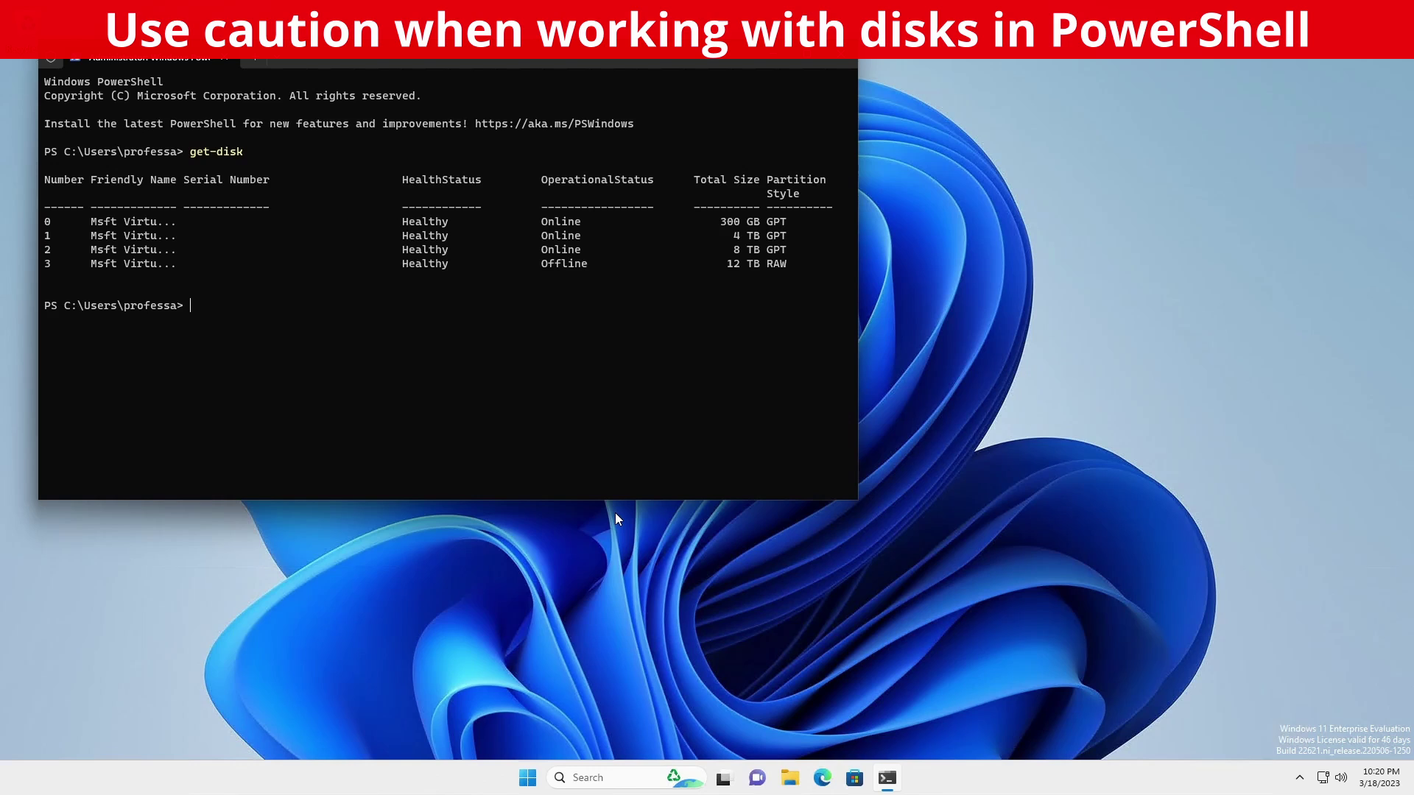
# - Bring disk 3 online with Set-Disk and initialize it with GPT partition style
pyautogui.write('set-disk ')
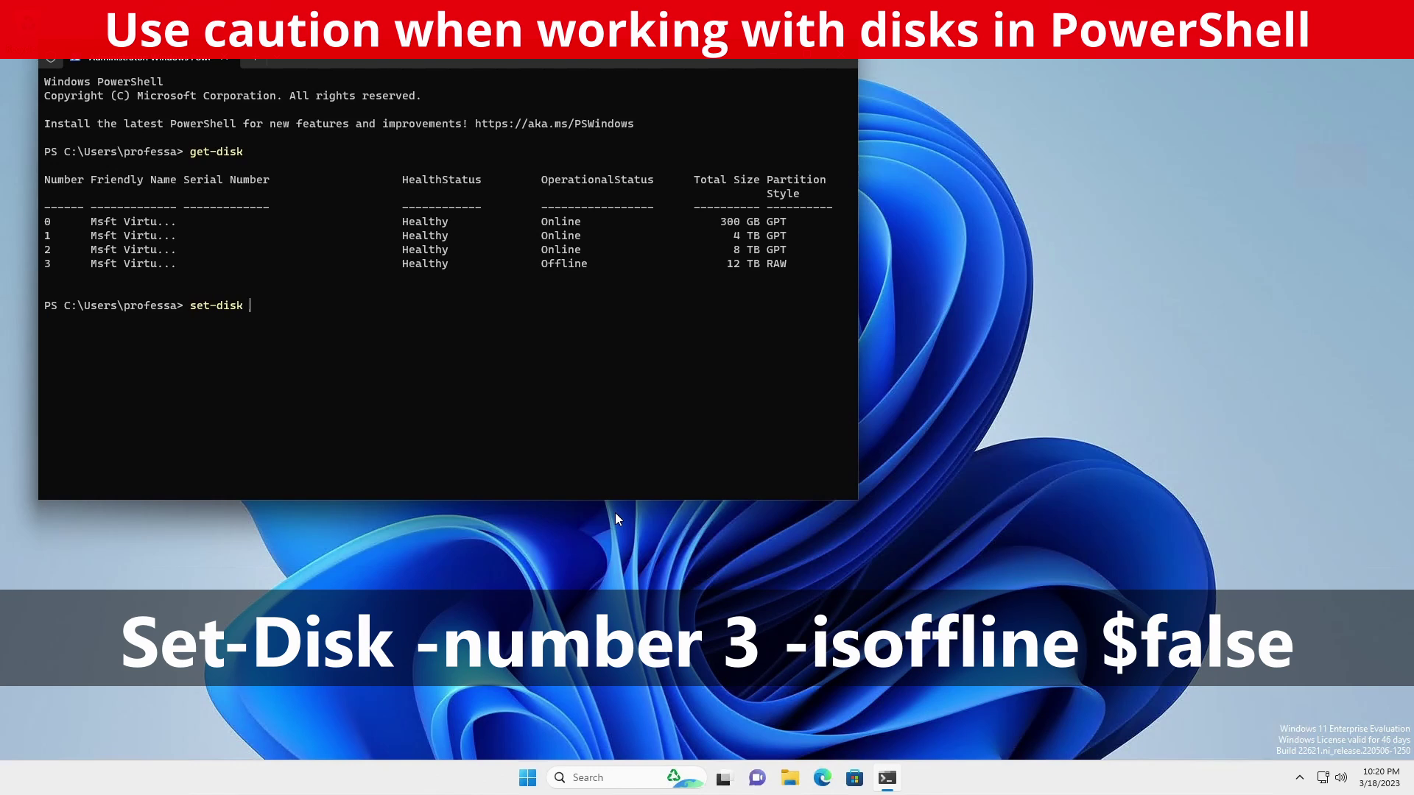
pyautogui.write('-Number 3 -iso')
pyautogui.press('Tab')
pyautogui.write('$false')
pyautogui.press('Return')
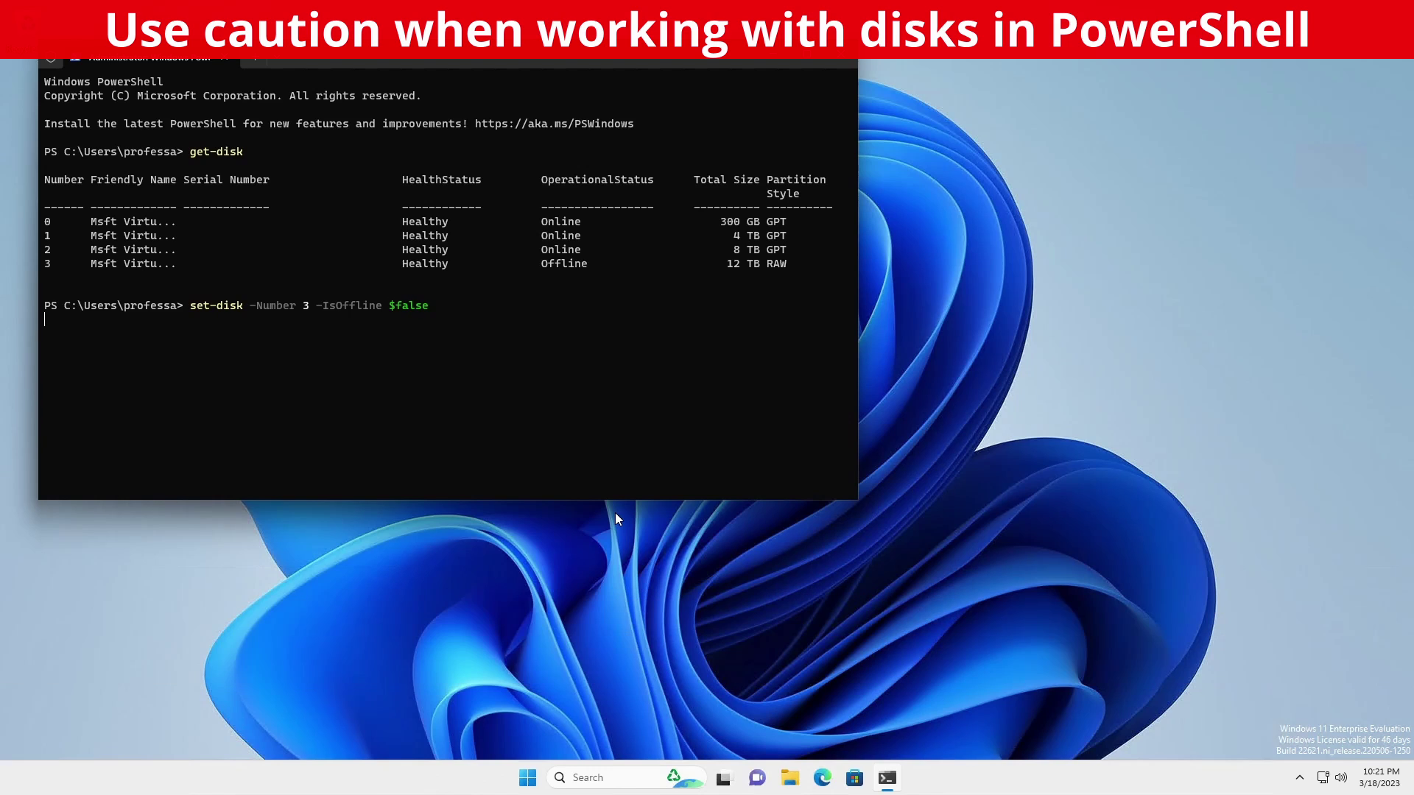
pyautogui.write('Init')
pyautogui.press('Tab')
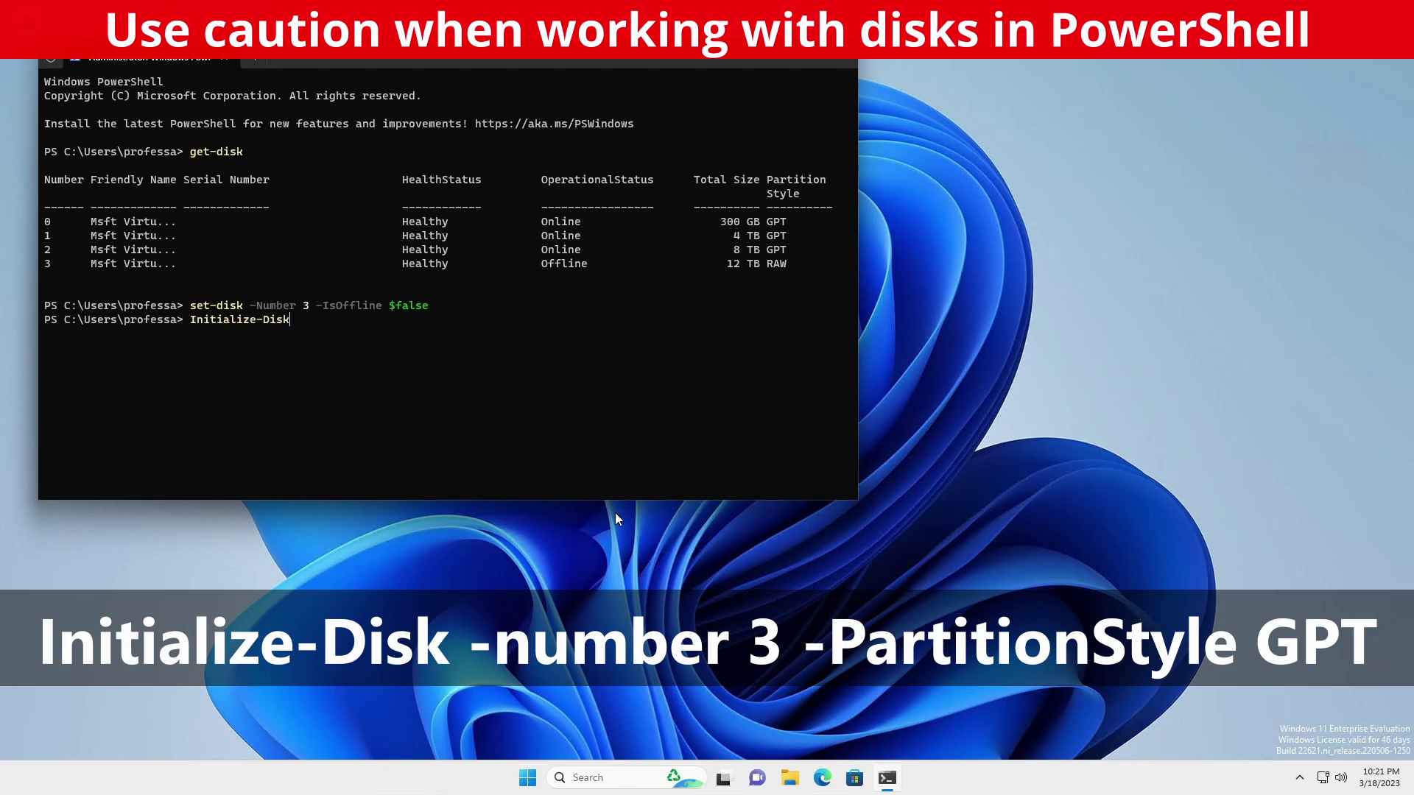
pyautogui.write('-nu')
pyautogui.press('Tab')
pyautogui.write('3 -pa')
pyautogui.press('Tab')
pyautogui.write('gpt')
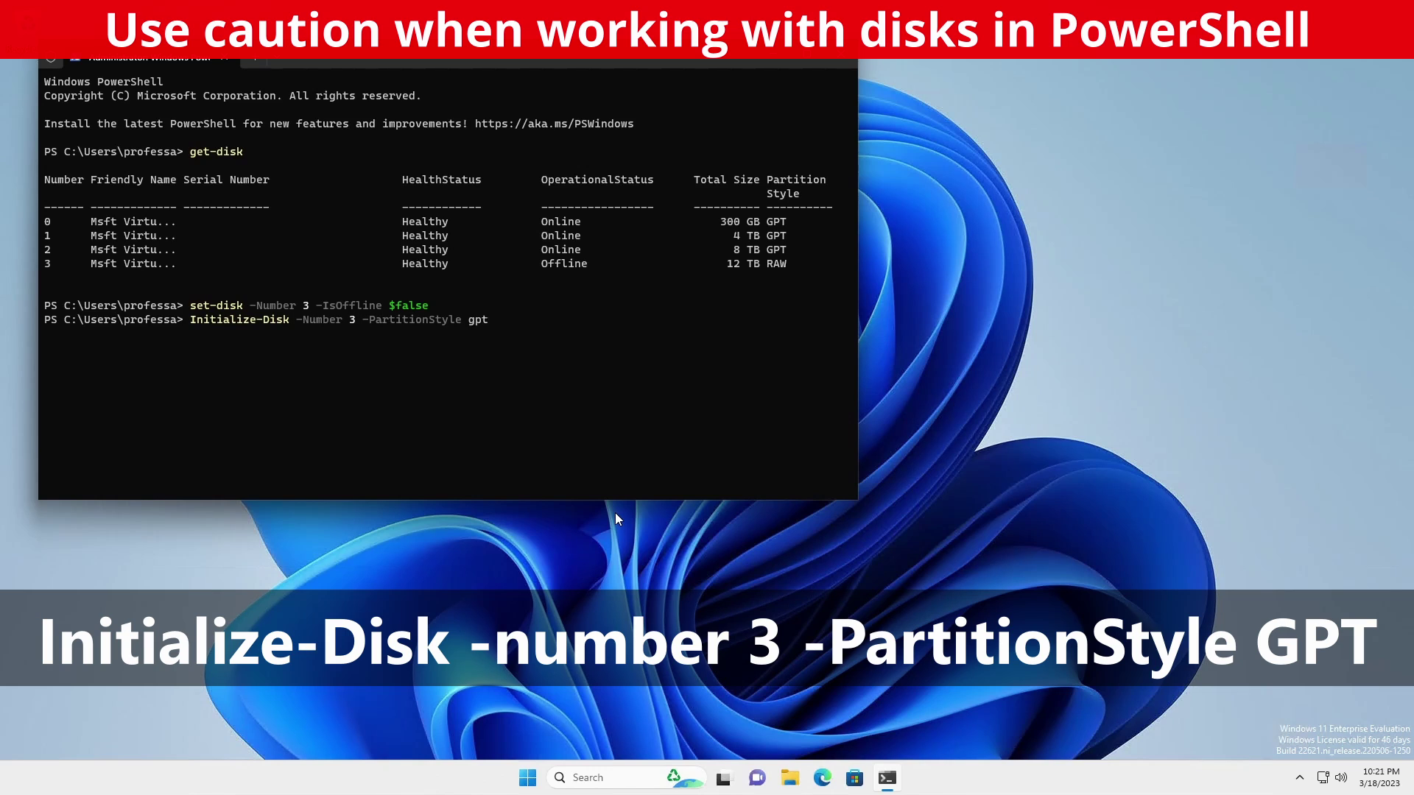
pyautogui.press('Return')
# - Create a ReFS volume '12 TB ReFS' on disk 3 with access path C:\Mnt\MSSQLData
pyautogui.write('new')
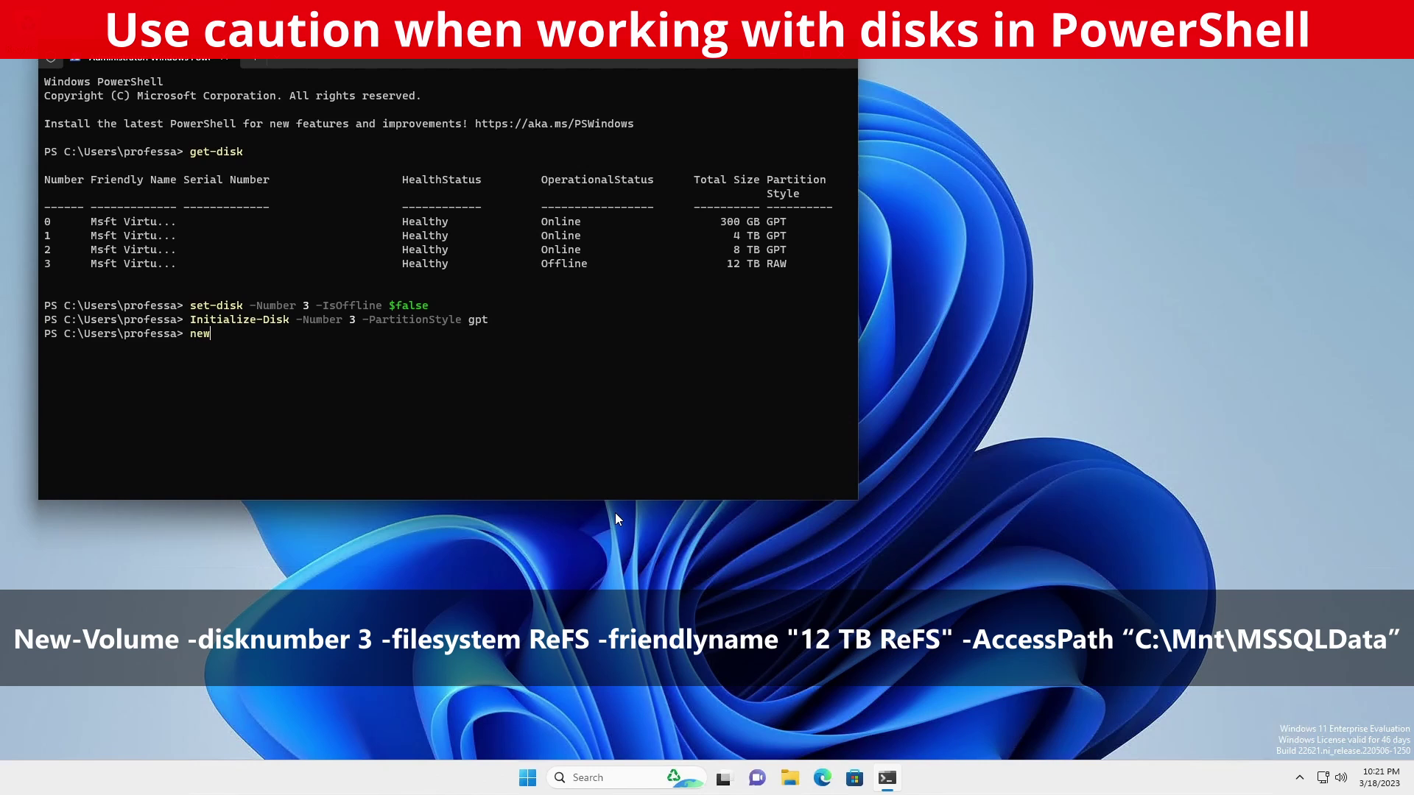
pyautogui.write('-vol')
pyautogui.press('Tab')
pyautogui.write('-disk')
pyautogui.press('Tab')
pyautogui.write('3 -fil')
pyautogui.press('Tab')
pyautogui.write('refs -fr')
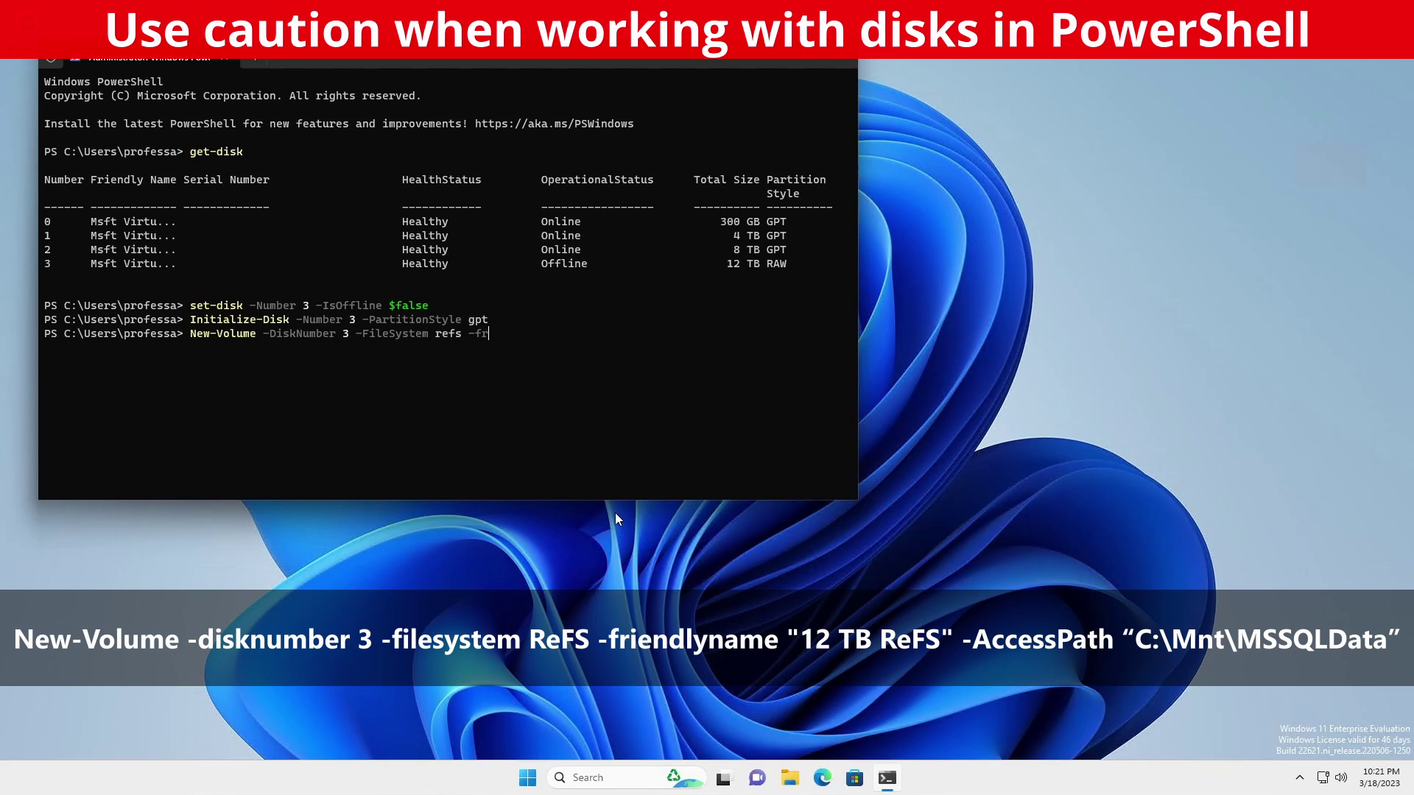
pyautogui.press('Tab')
pyautogui.write('"12 TB ReFS" -ac')
pyautogui.press('Tab')
pyautogui.write('"C:\\Mnt\\M')
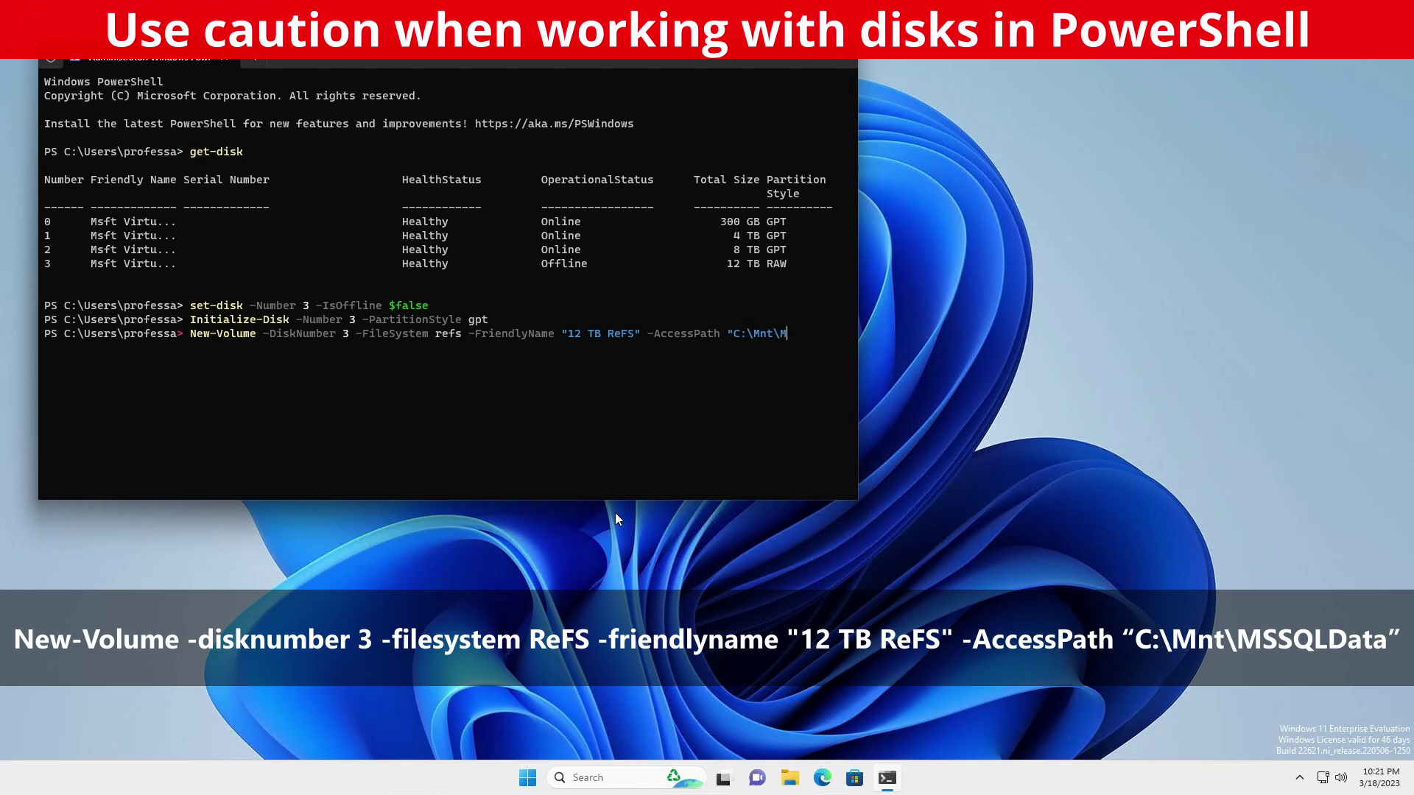
pyautogui.write('SSQLData"')
pyautogui.press('Return')
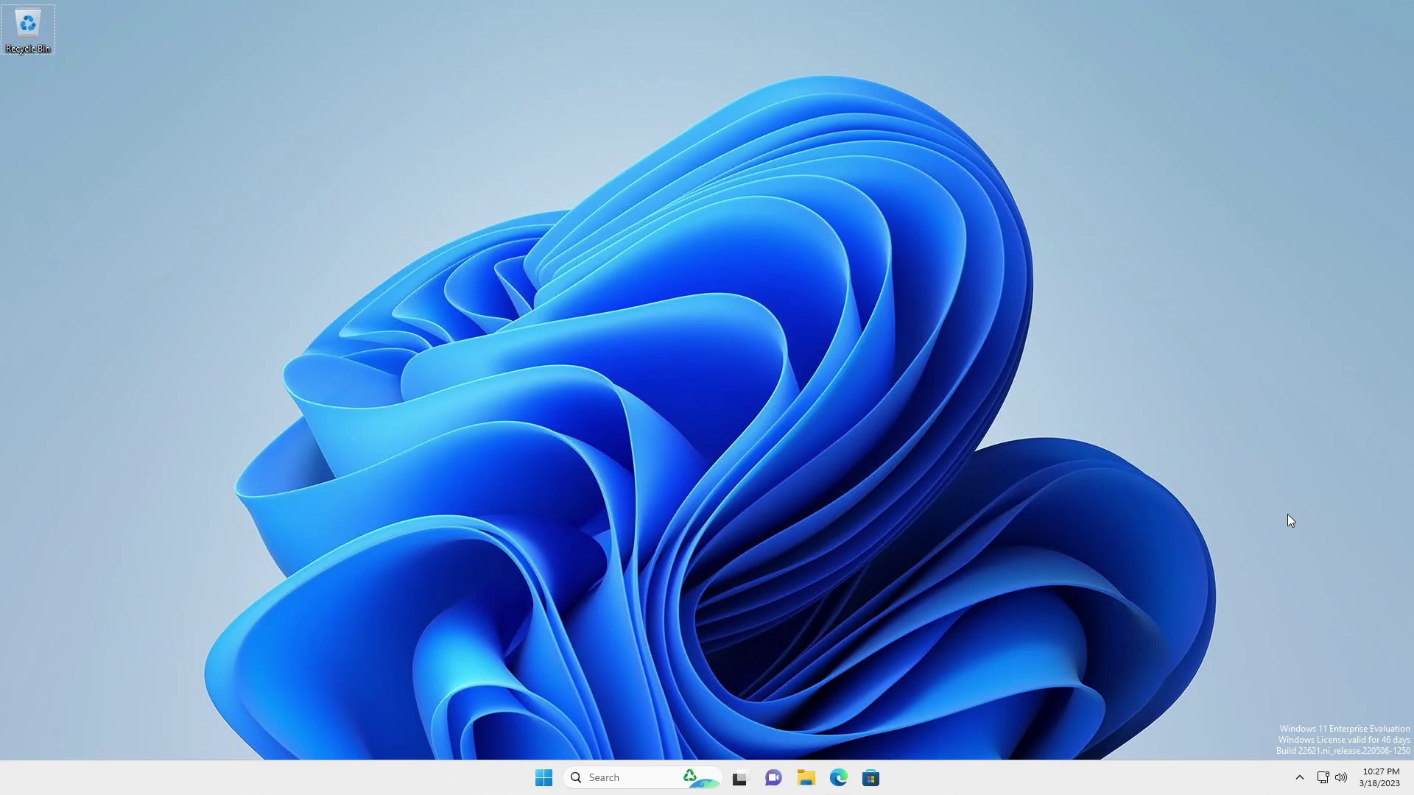
# - Launch iSCSI Initiator and let the iSCSI service start automatically
pyautogui.press('super')
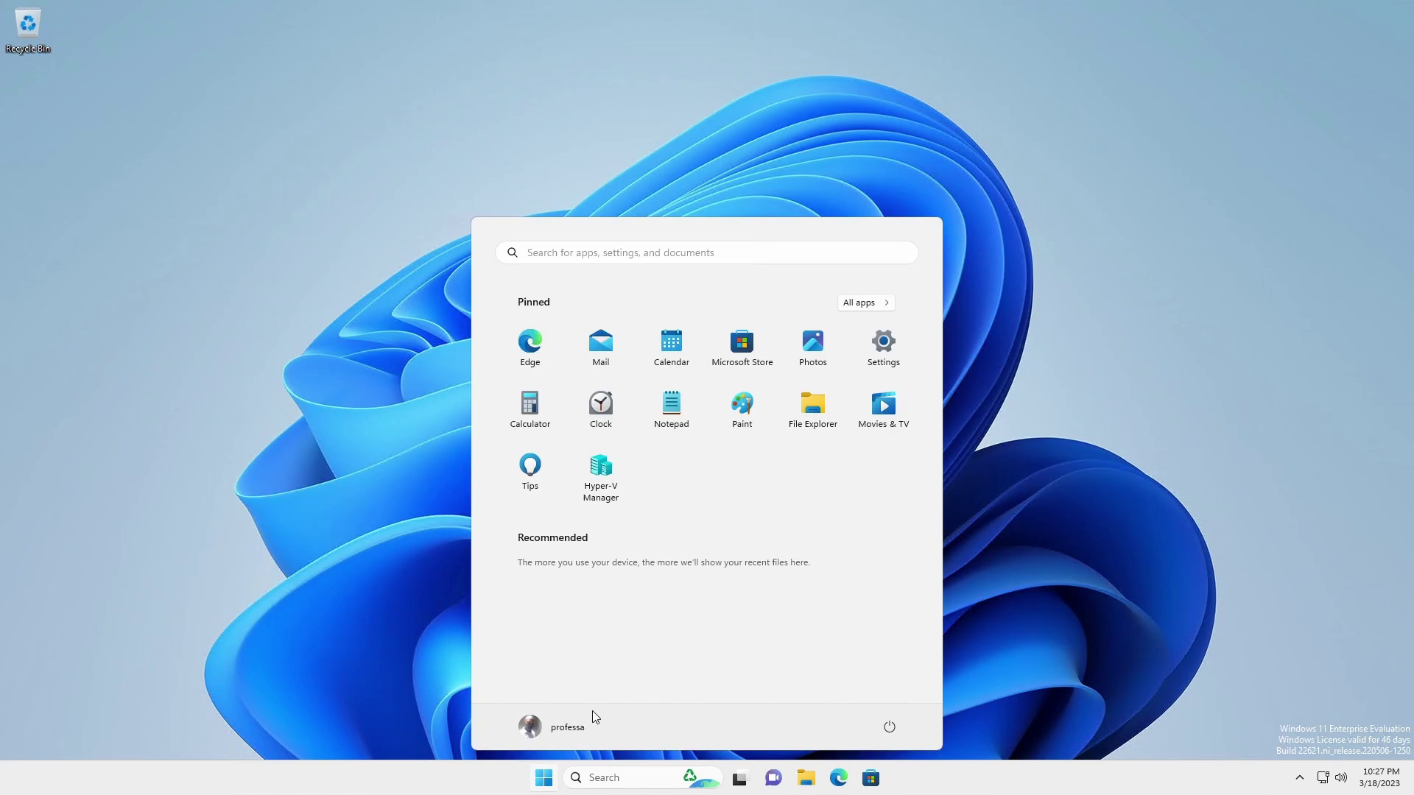
pyautogui.write('is')
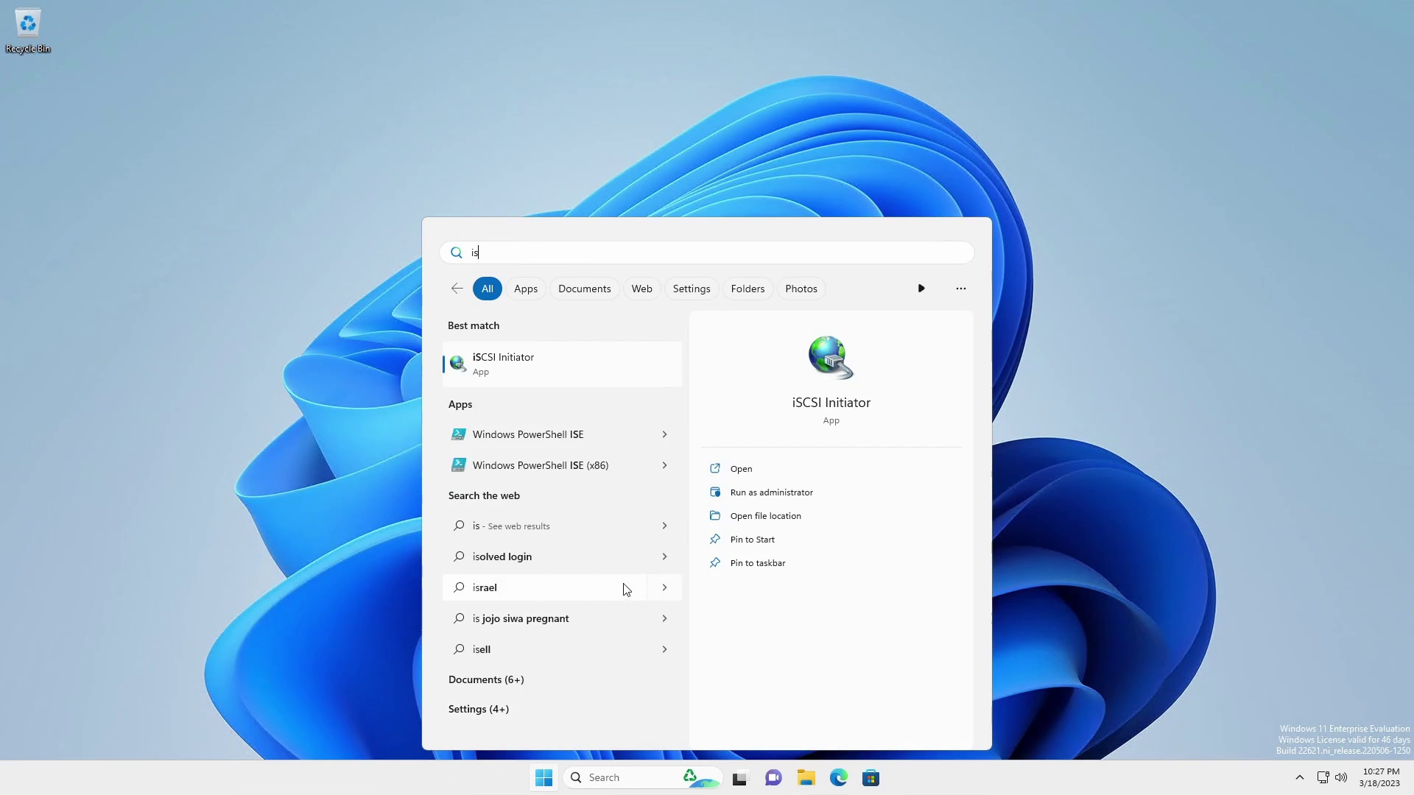
pyautogui.click(739, 470)
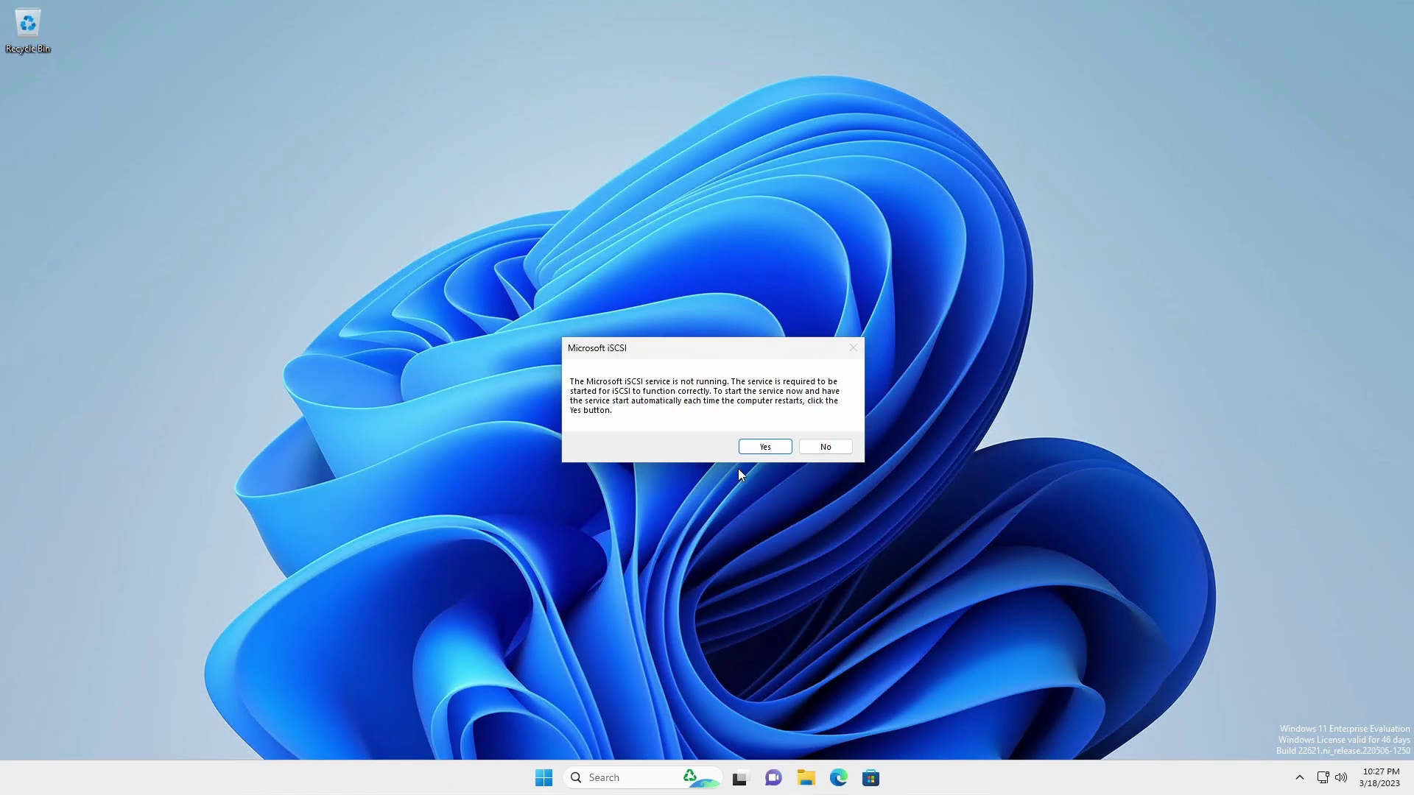
pyautogui.click(764, 448)
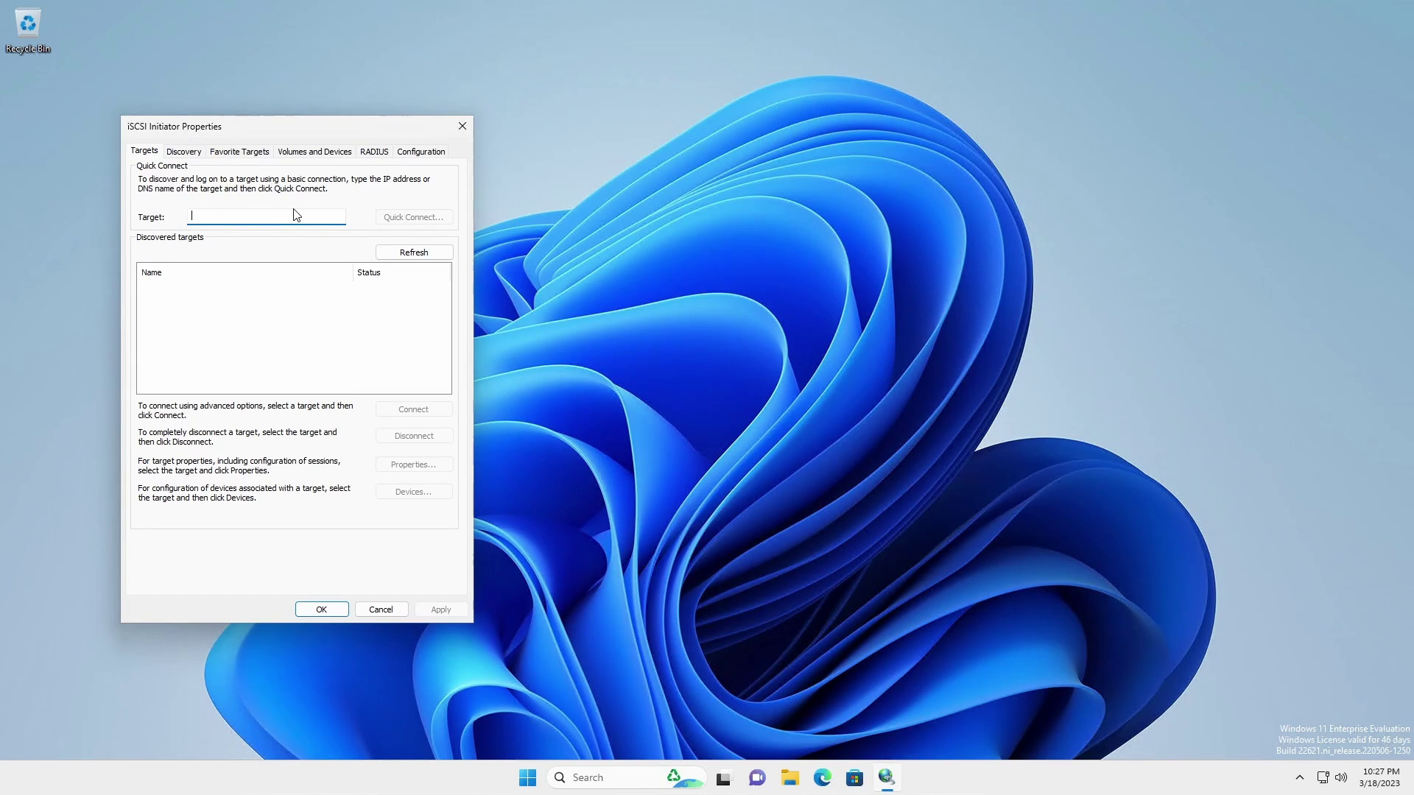
# - Quick-connect to the 10.0.0.1 iSCSI target and close the initiator
pyautogui.write('10.0.0.1')
pyautogui.click(417, 218)
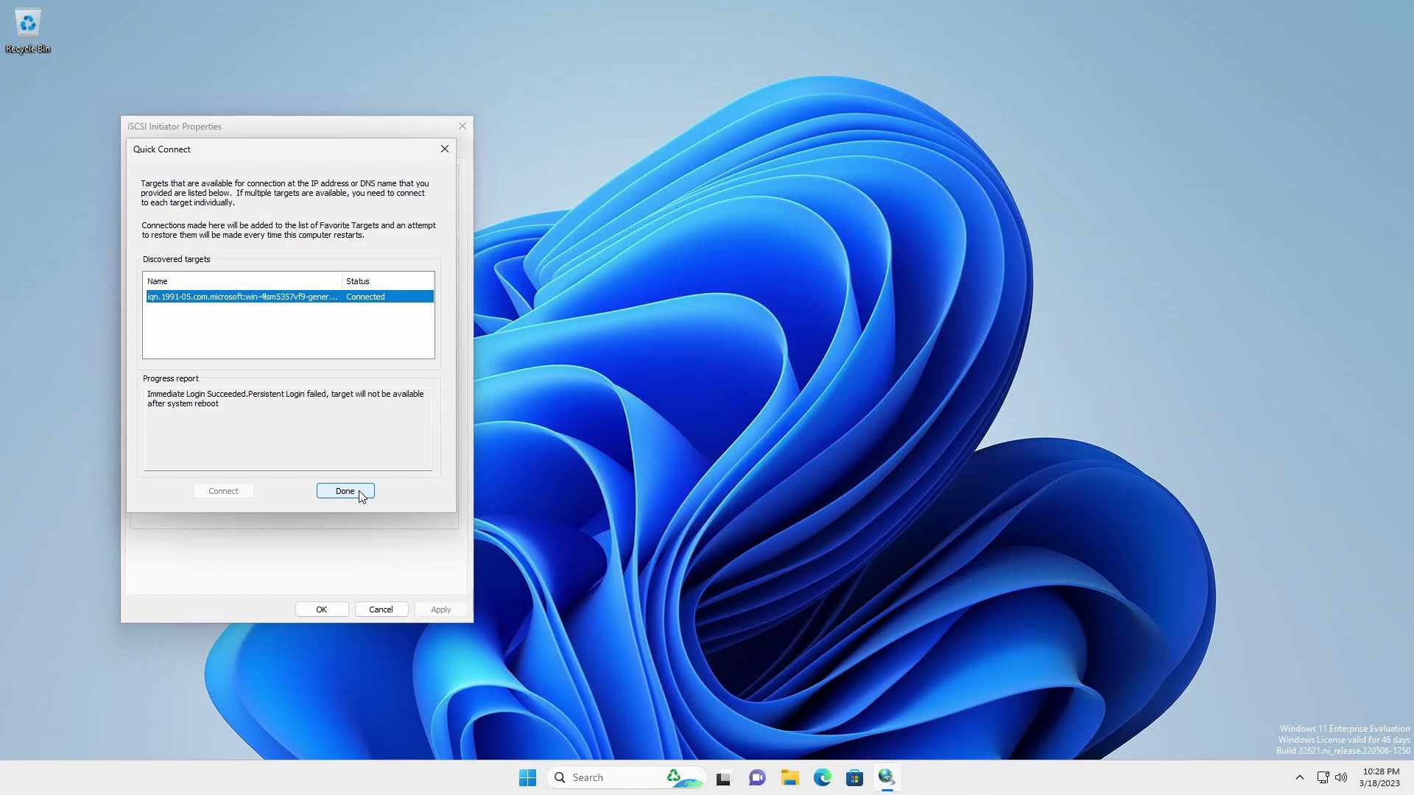
pyautogui.click(360, 490)
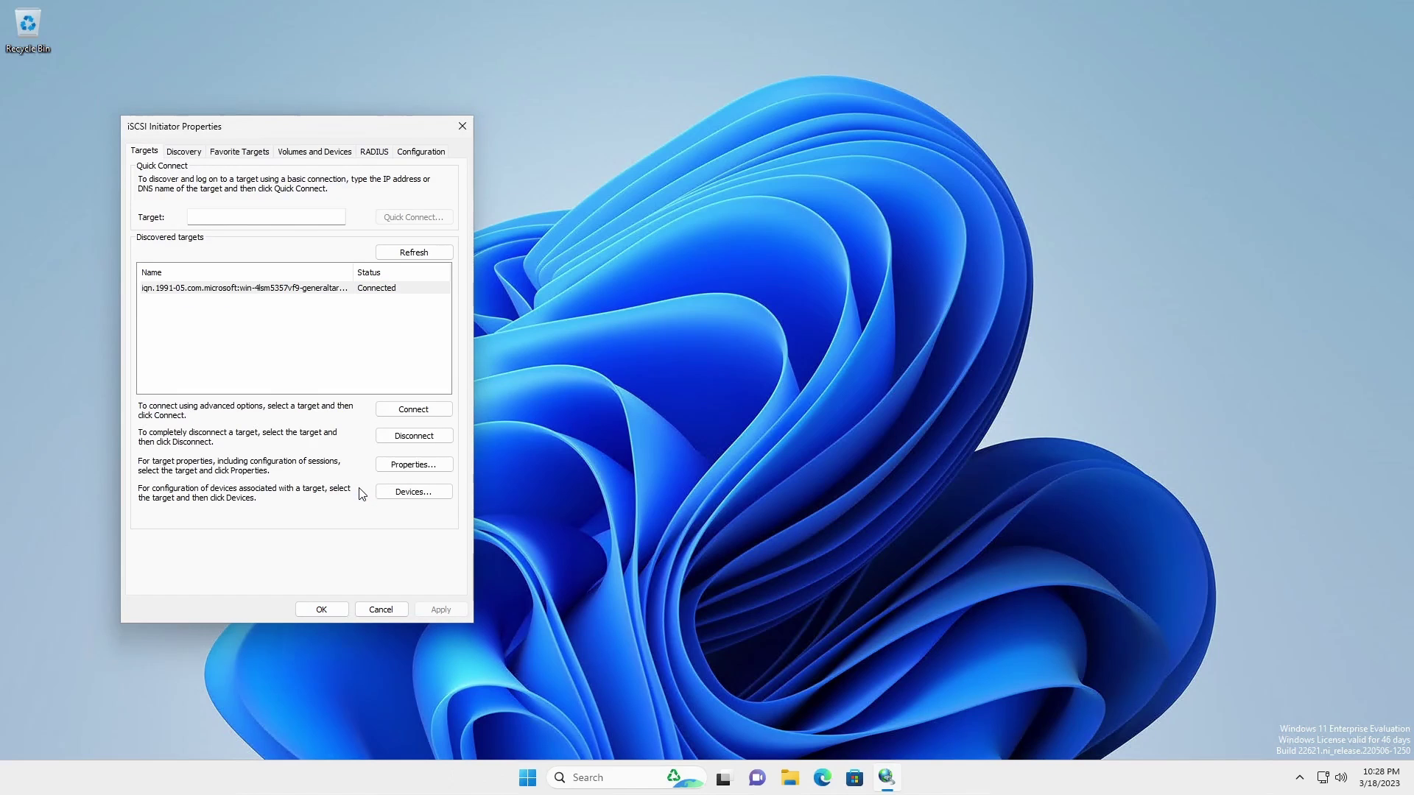
pyautogui.click(321, 609)
# - In Disk Management, skip initialization and start a default-size simple volume on Disk 4
pyautogui.rightClick(543, 777)
pyautogui.click(542, 495)
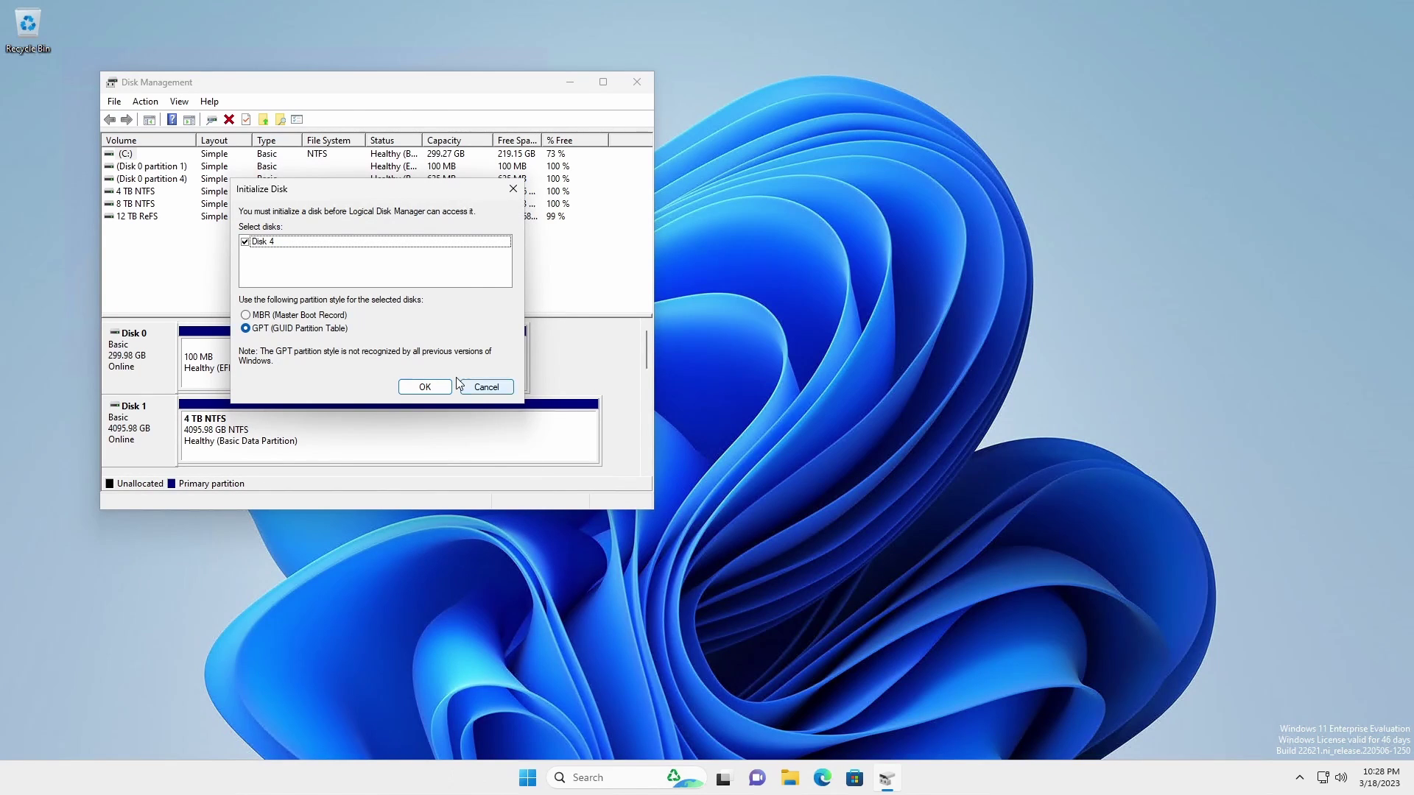
pyautogui.click(486, 387)
pyautogui.scroll(-5, 645, 378)
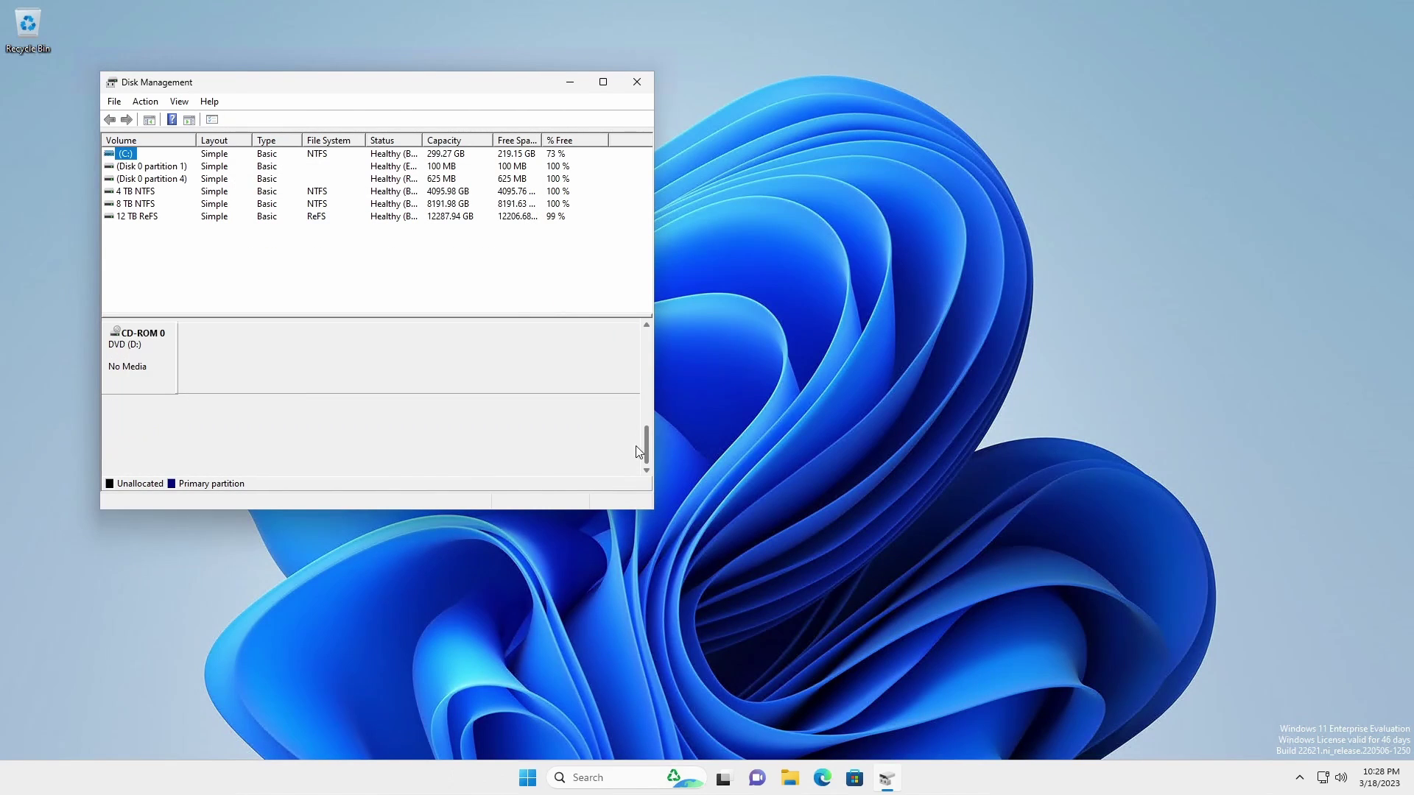
pyautogui.rightClick(465, 356)
pyautogui.click(480, 364)
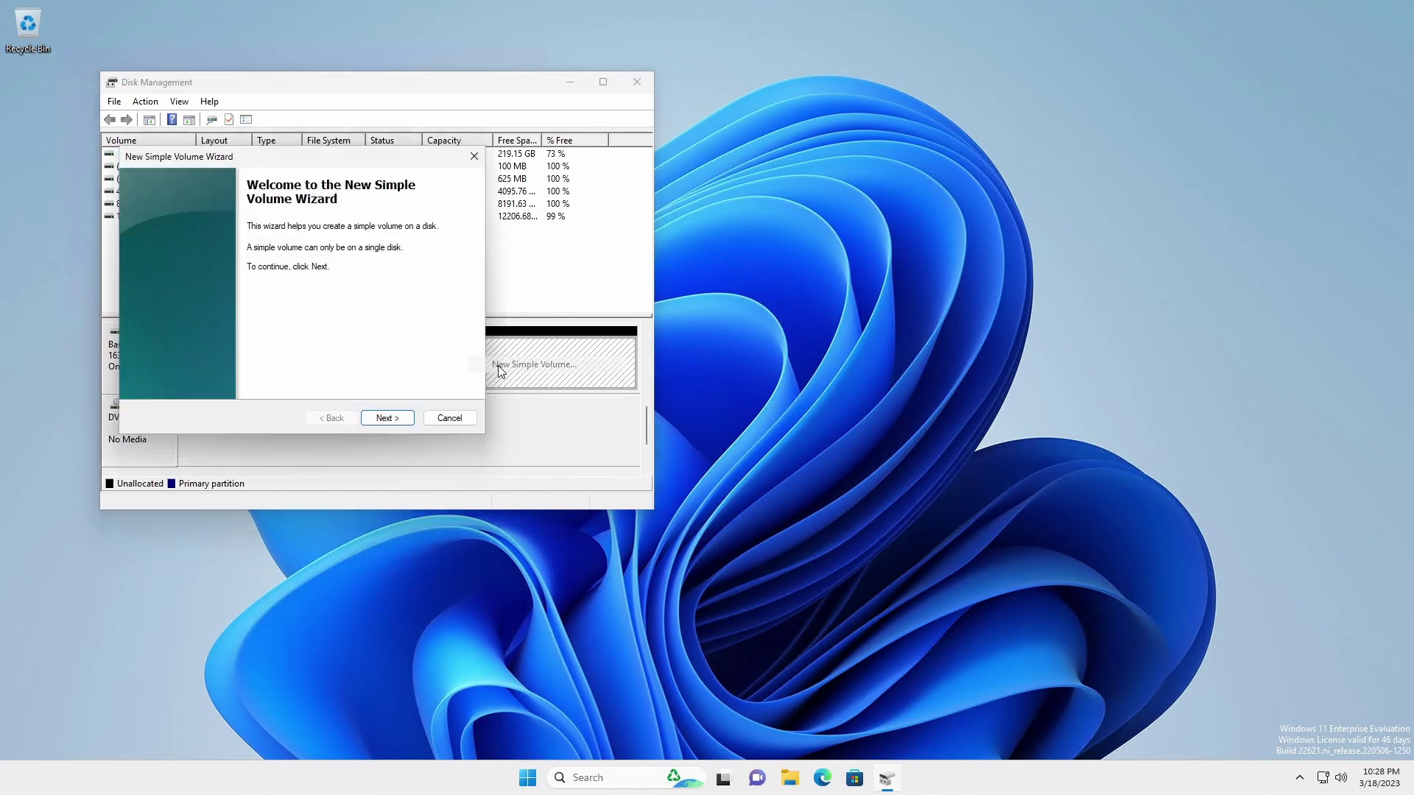
pyautogui.click(394, 420)
pyautogui.click(394, 420)
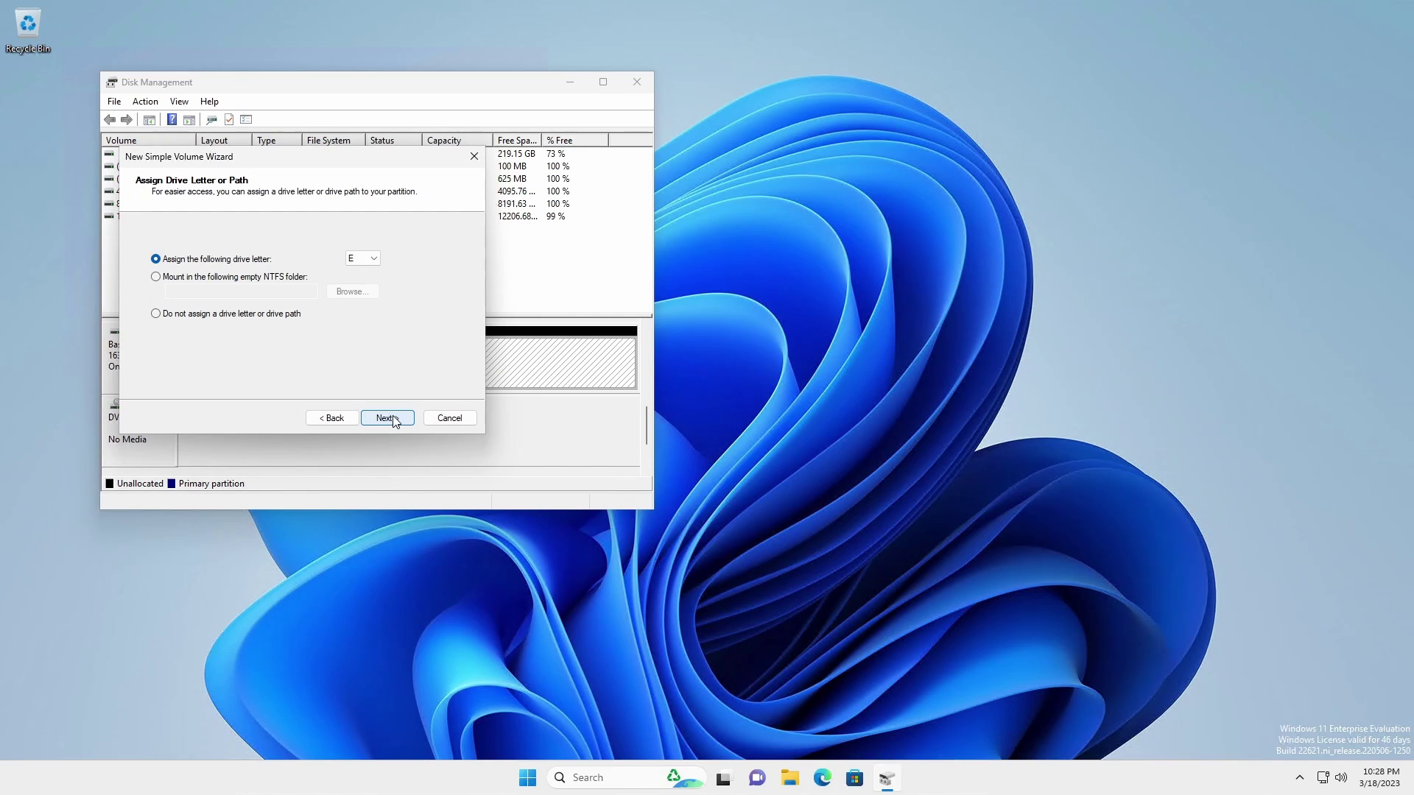
# - Mount the new volume in the folder C:\Mnt\VHDXFiles
pyautogui.click(289, 278)
pyautogui.click(349, 293)
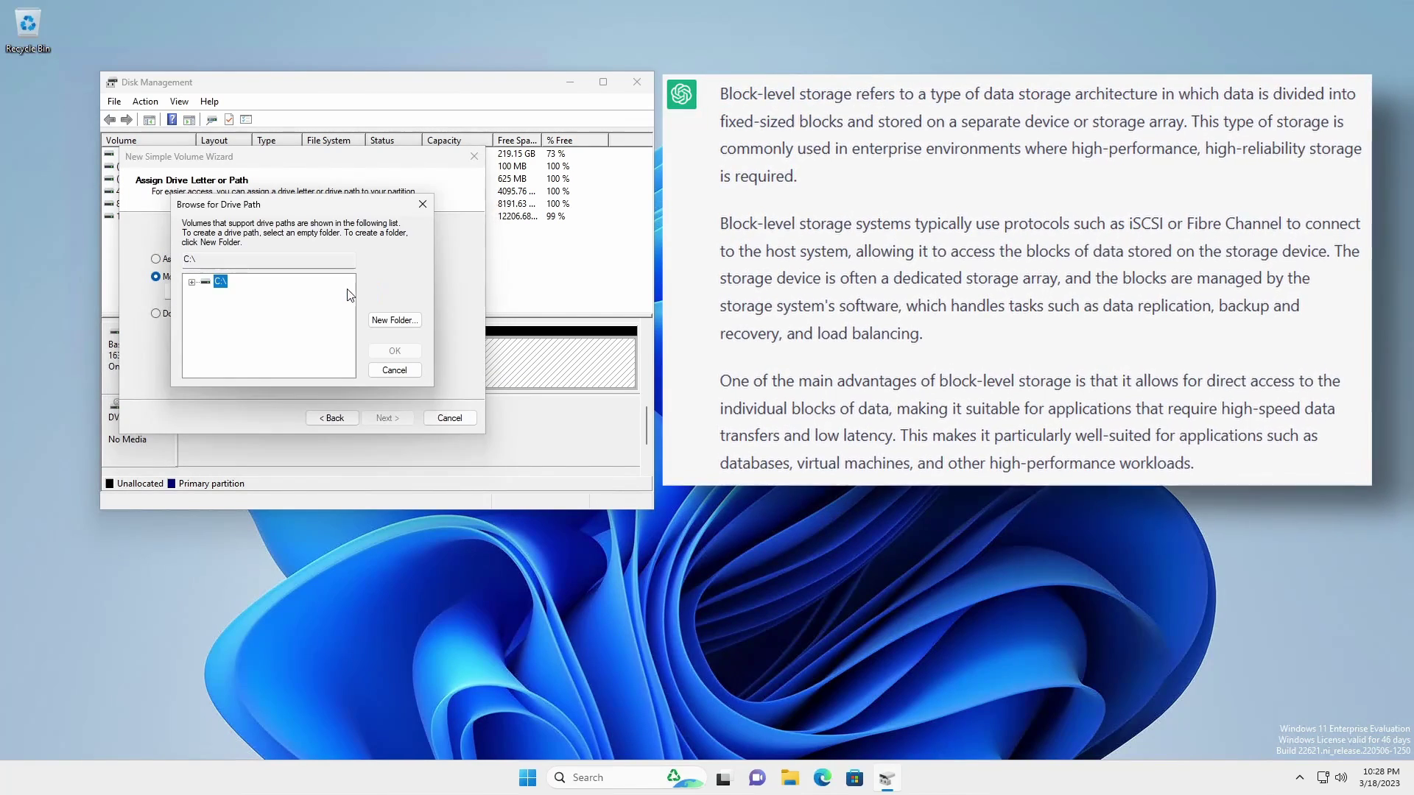
pyautogui.click(207, 334)
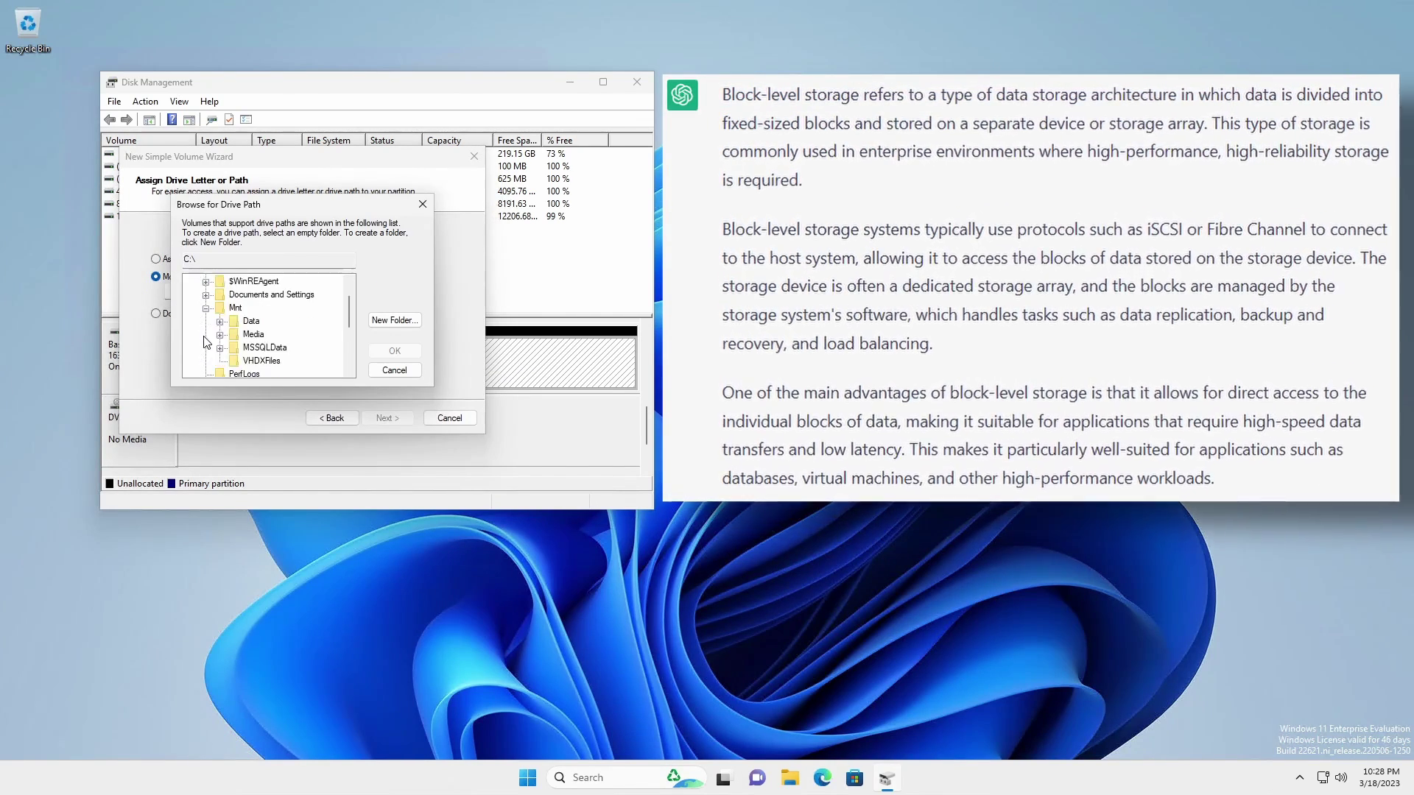
pyautogui.click(261, 360)
pyautogui.click(394, 352)
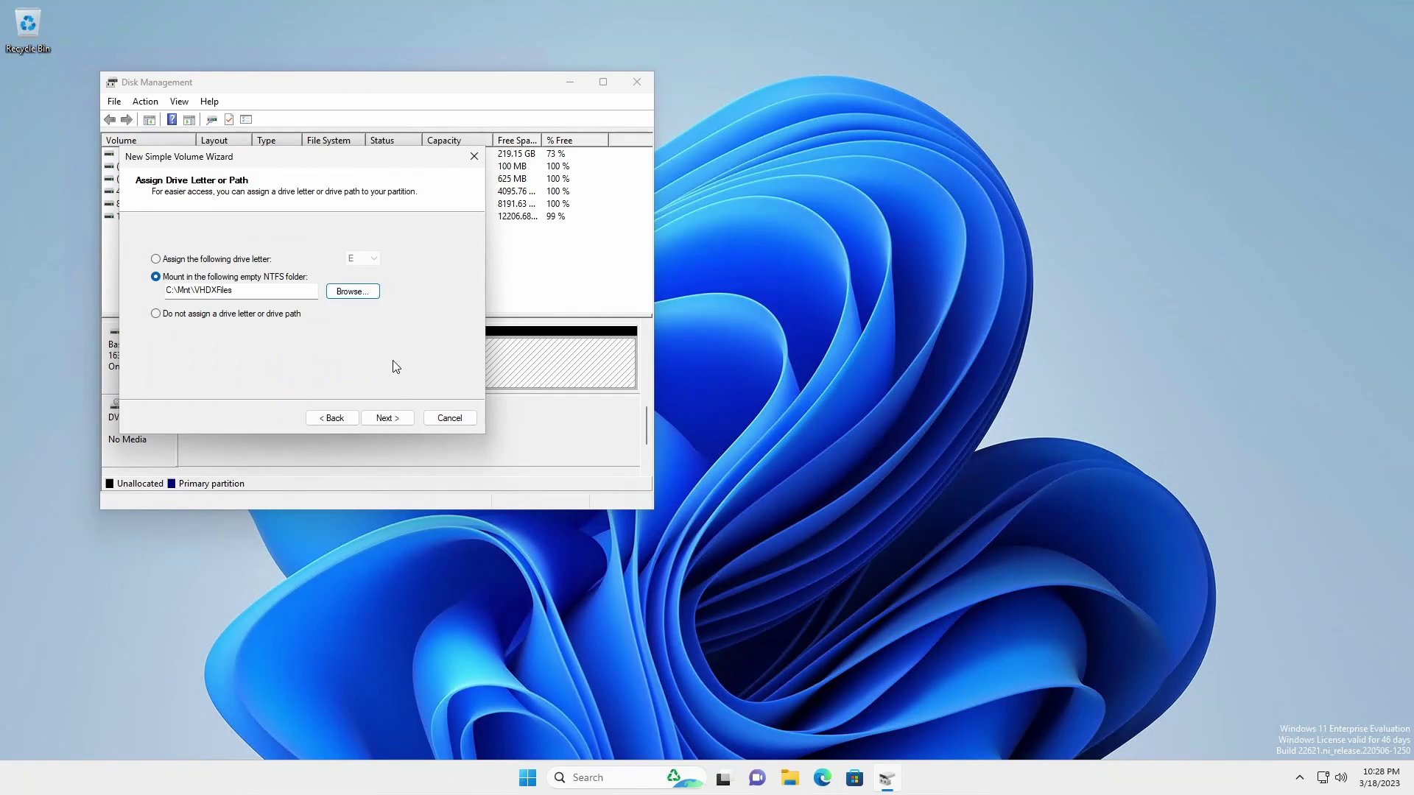
# - Format it as NTFS with label '16 TB NTFS' and finish the wizard
pyautogui.click(387, 417)
pyautogui.click(330, 290)
pyautogui.press('Tab')
pyautogui.press('Tab')
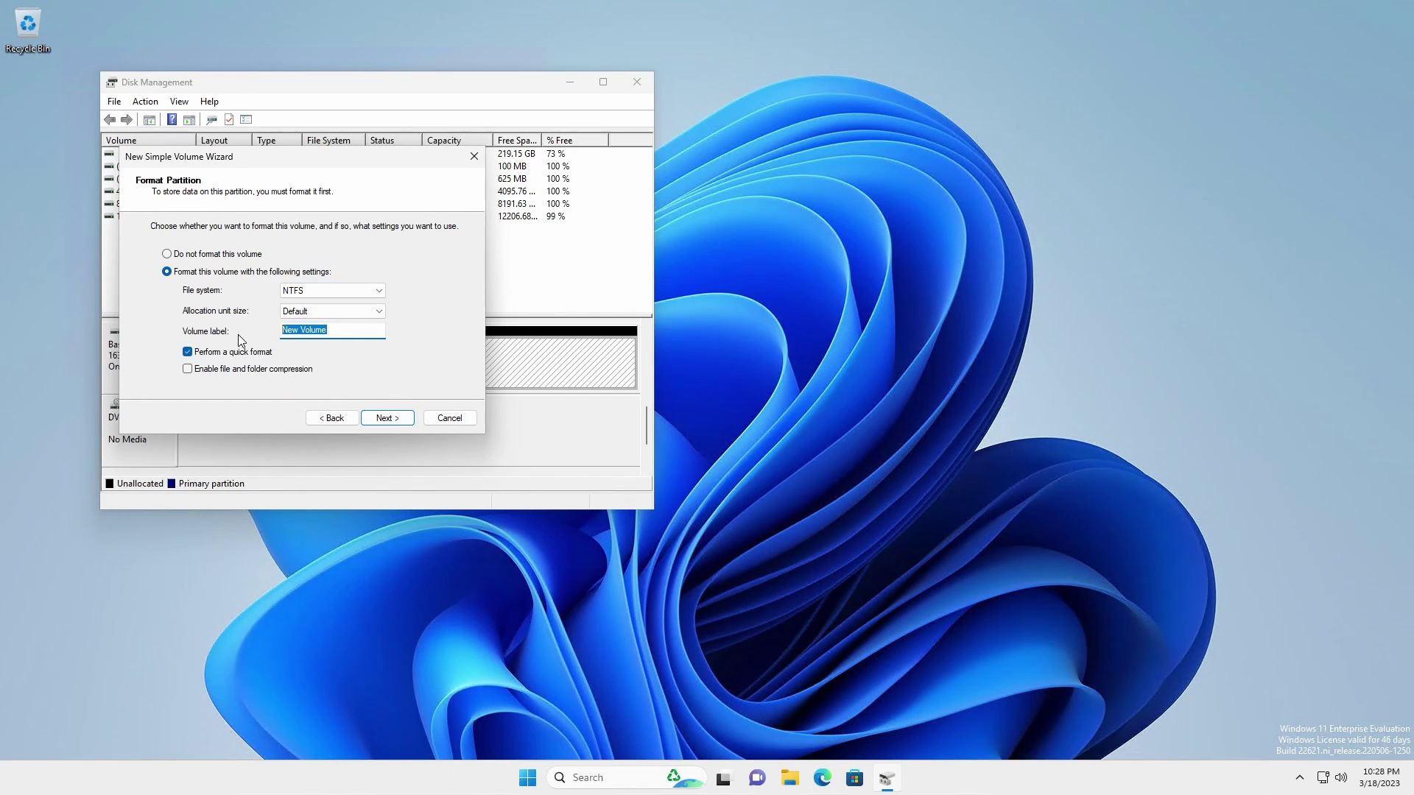
pyautogui.write('16 TB NTFS')
pyautogui.press('Return')
pyautogui.click(387, 418)
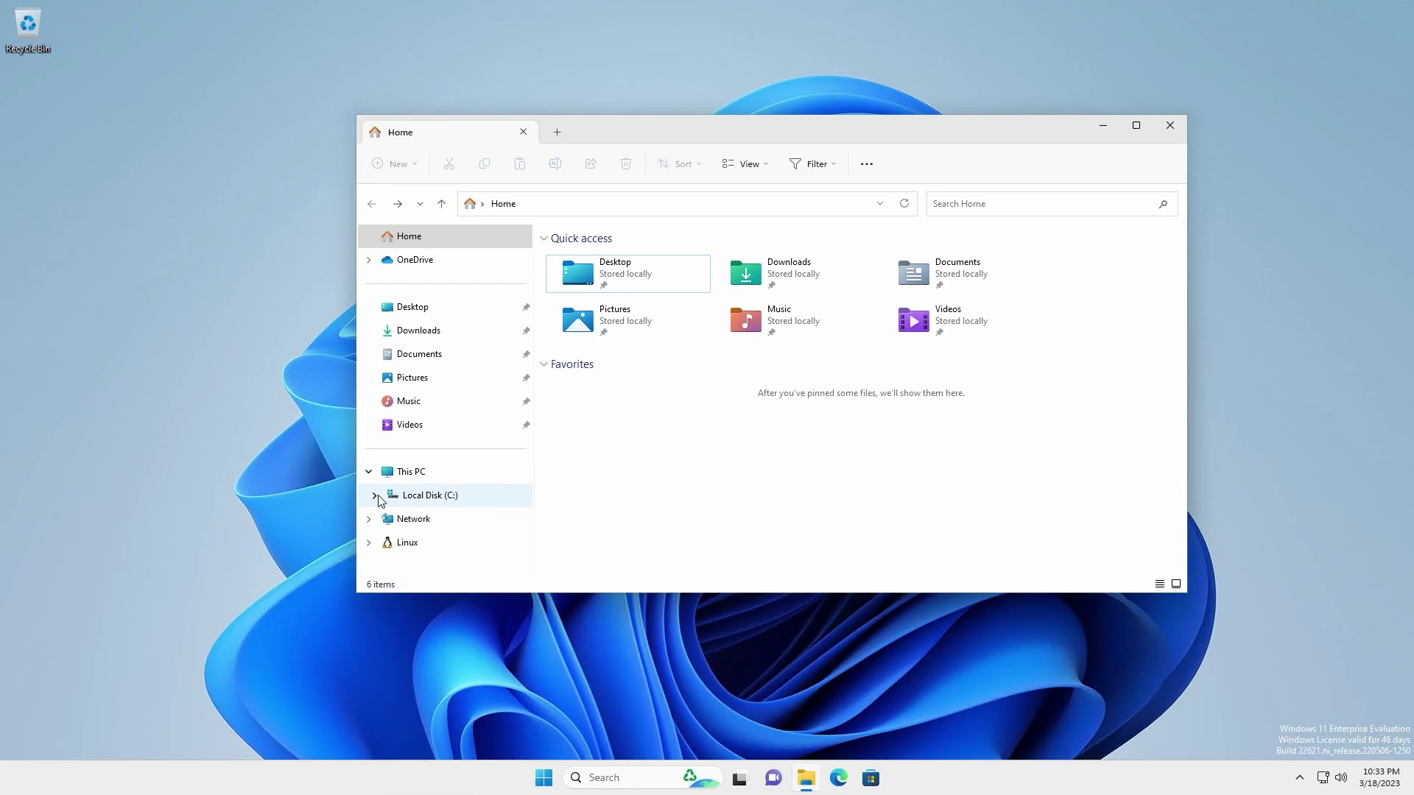
# - Expand Local Disk (C:) and open Mnt to list Data, Media, MSSQLData and VHDXFiles
pyautogui.click(374, 495)
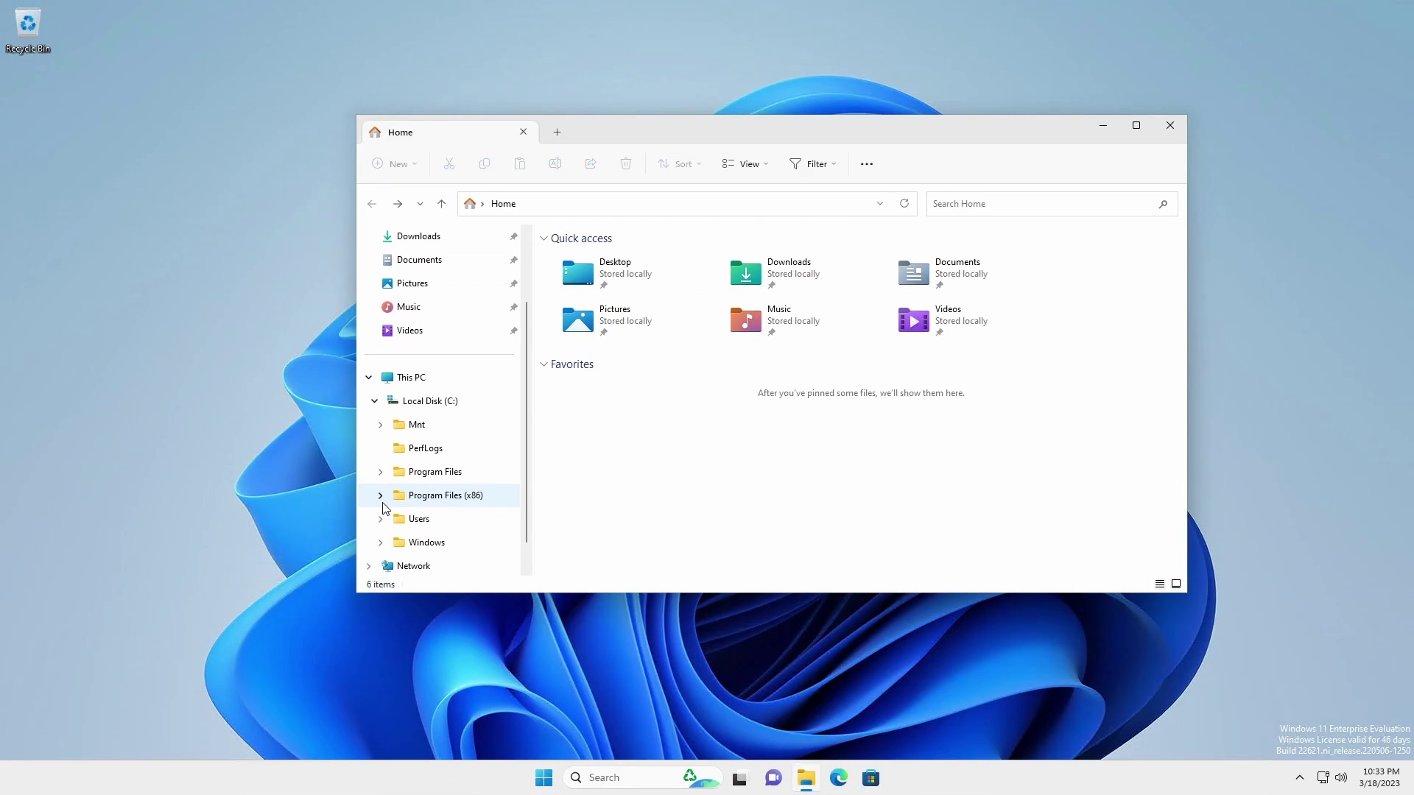
pyautogui.click(381, 425)
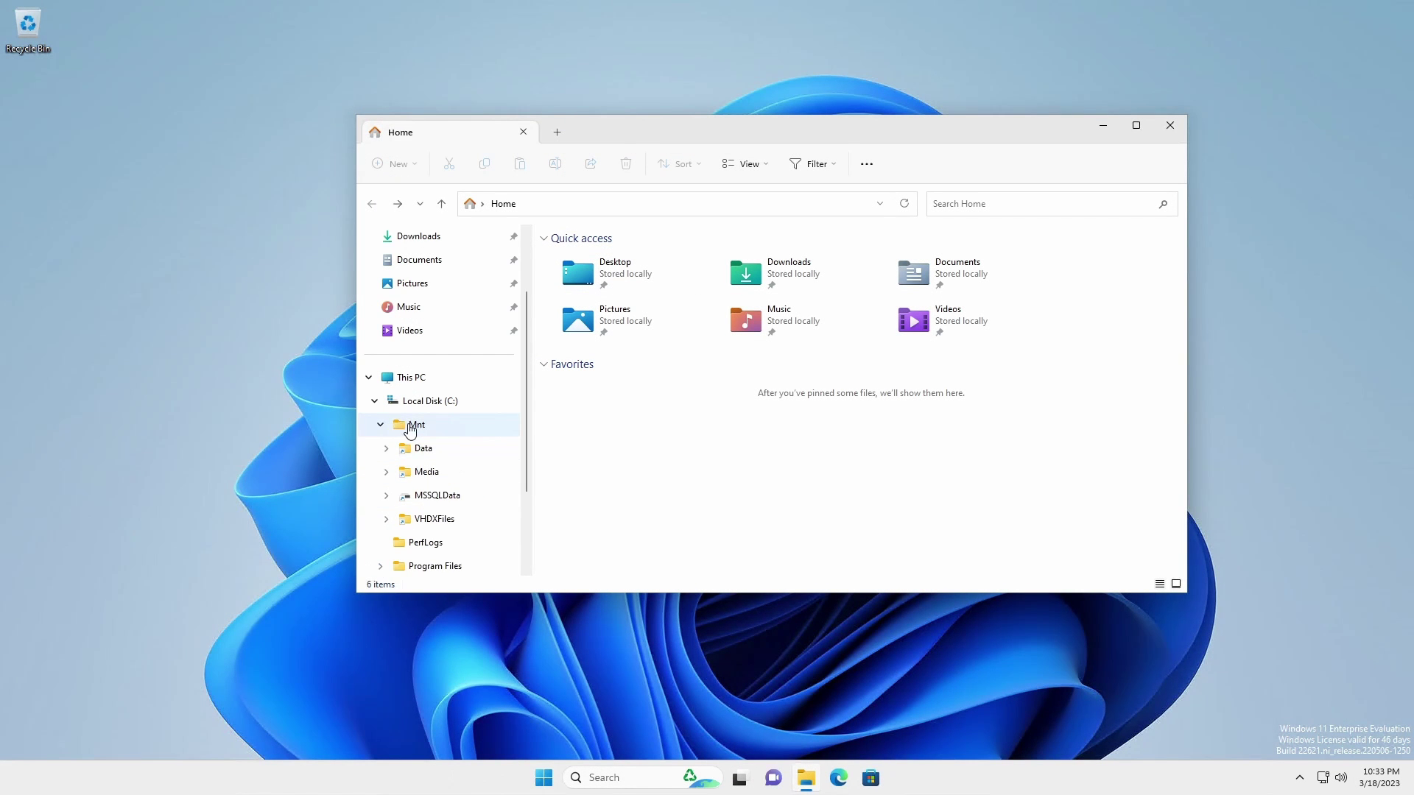
pyautogui.click(413, 426)
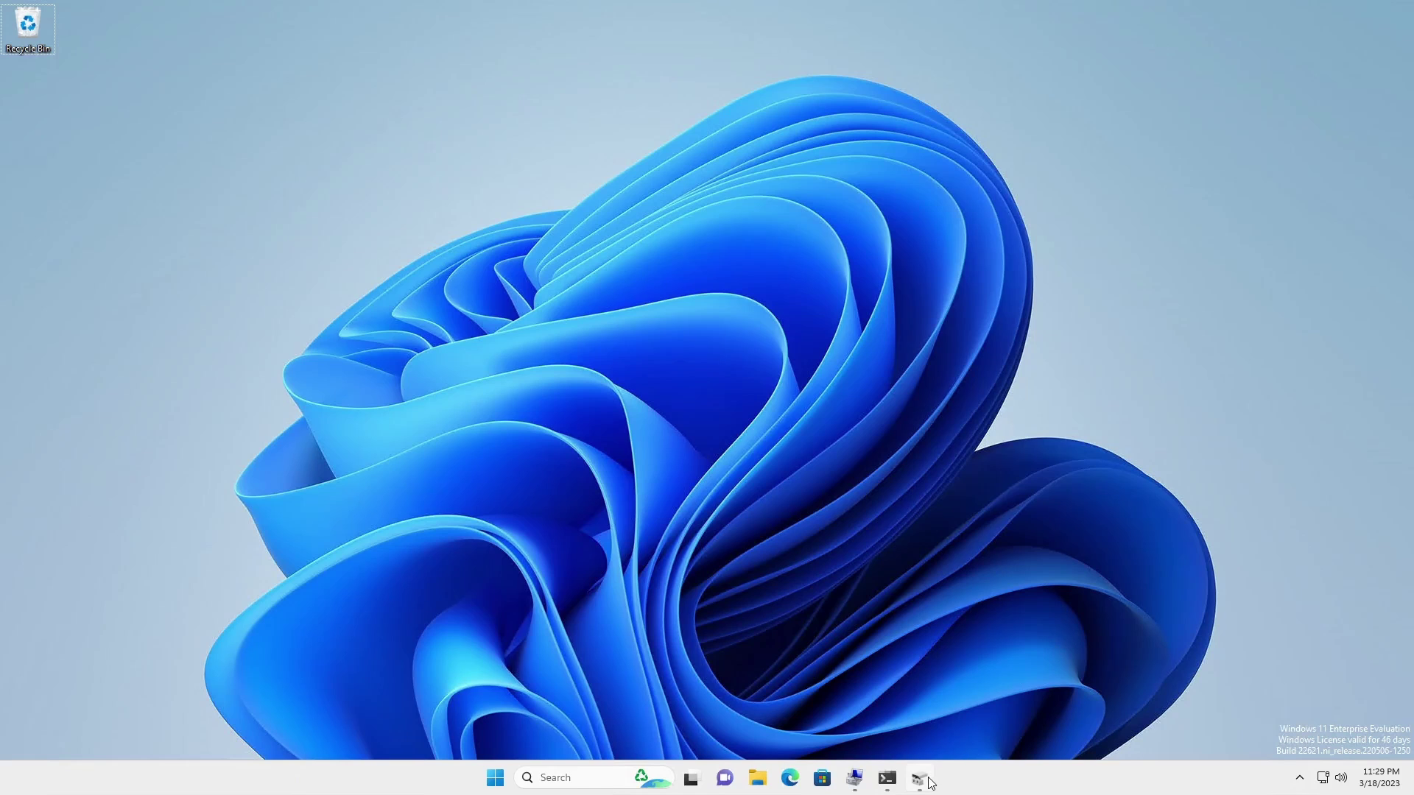
# - Open Change Drive Letter and Paths for the 4 TB NTFS (E:) partition on Disk 1
pyautogui.click(924, 778)
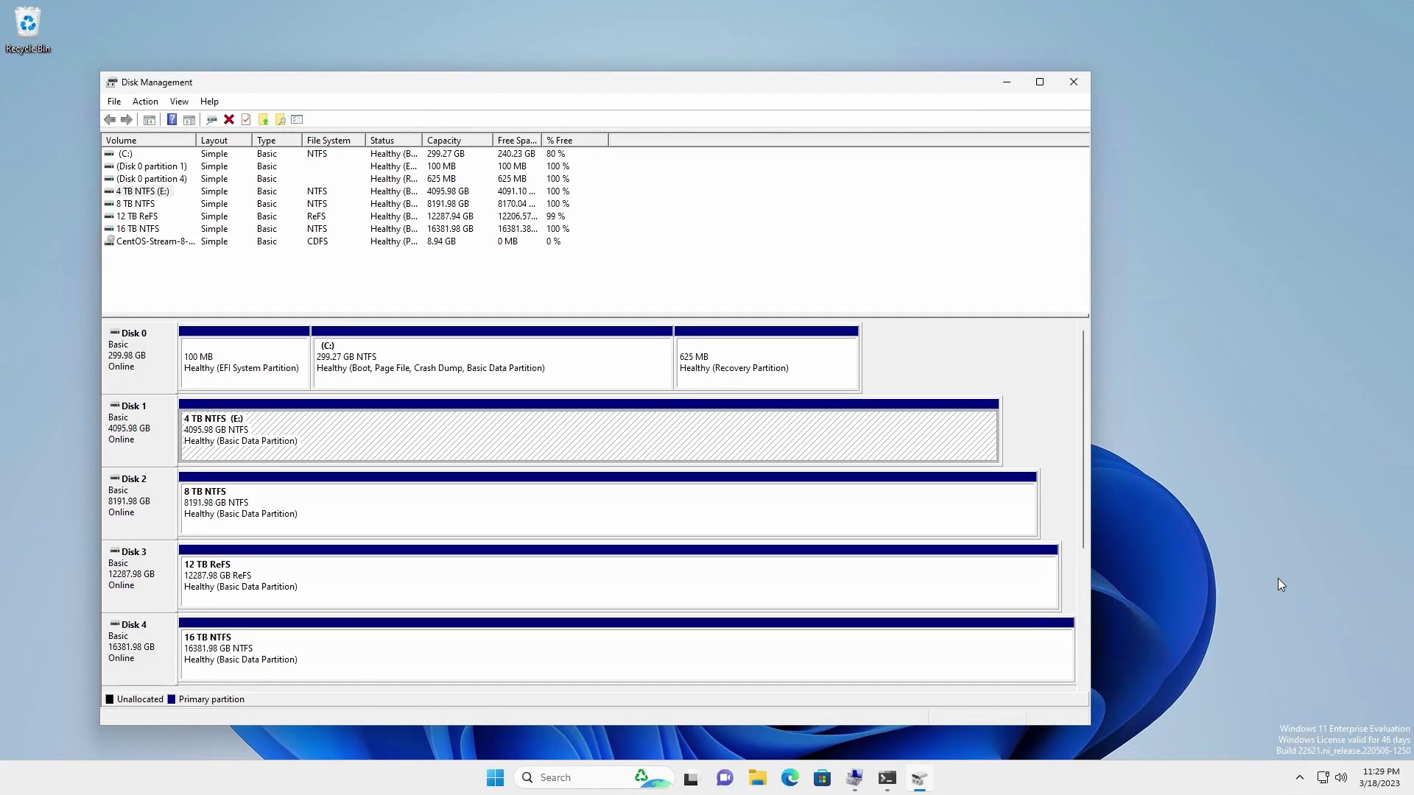
pyautogui.rightClick(679, 431)
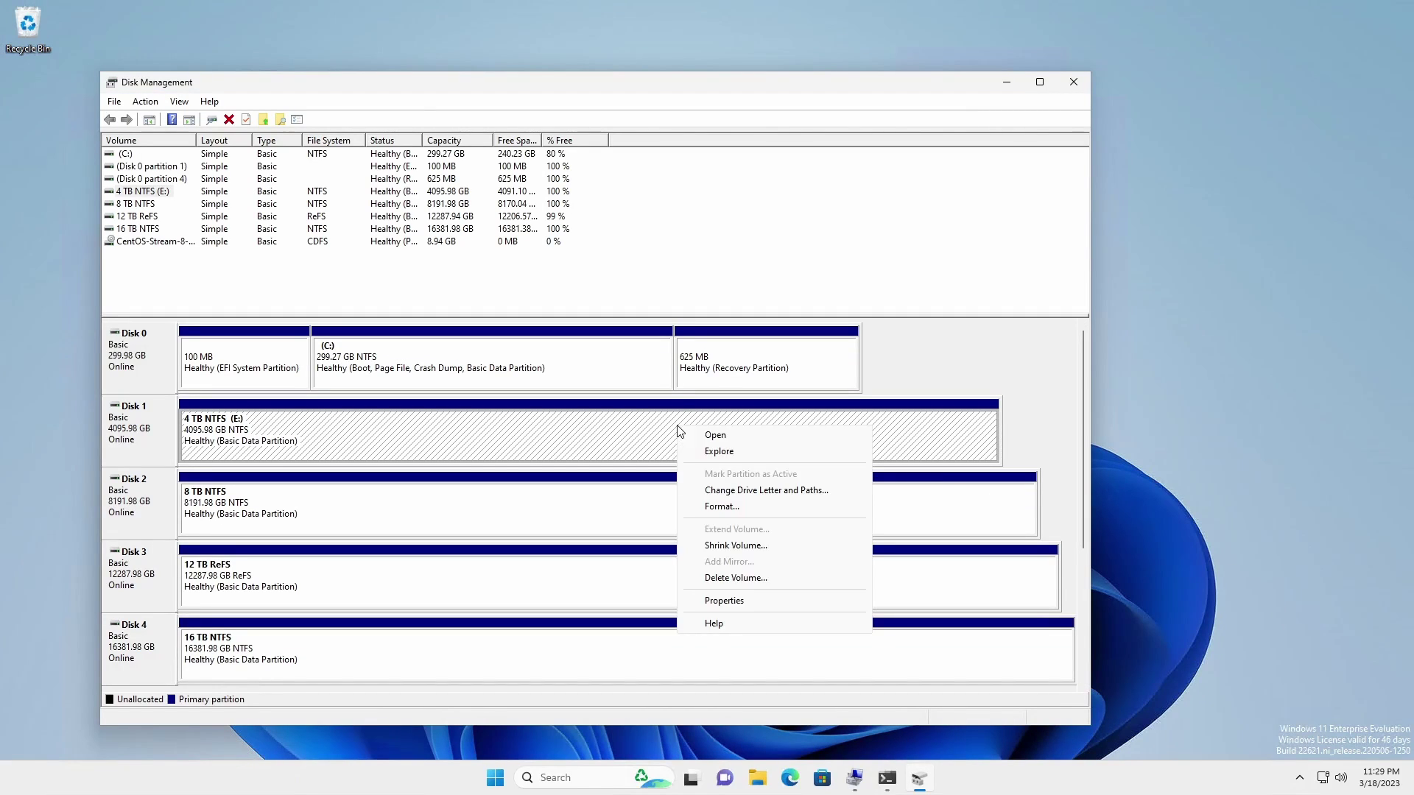
pyautogui.click(746, 489)
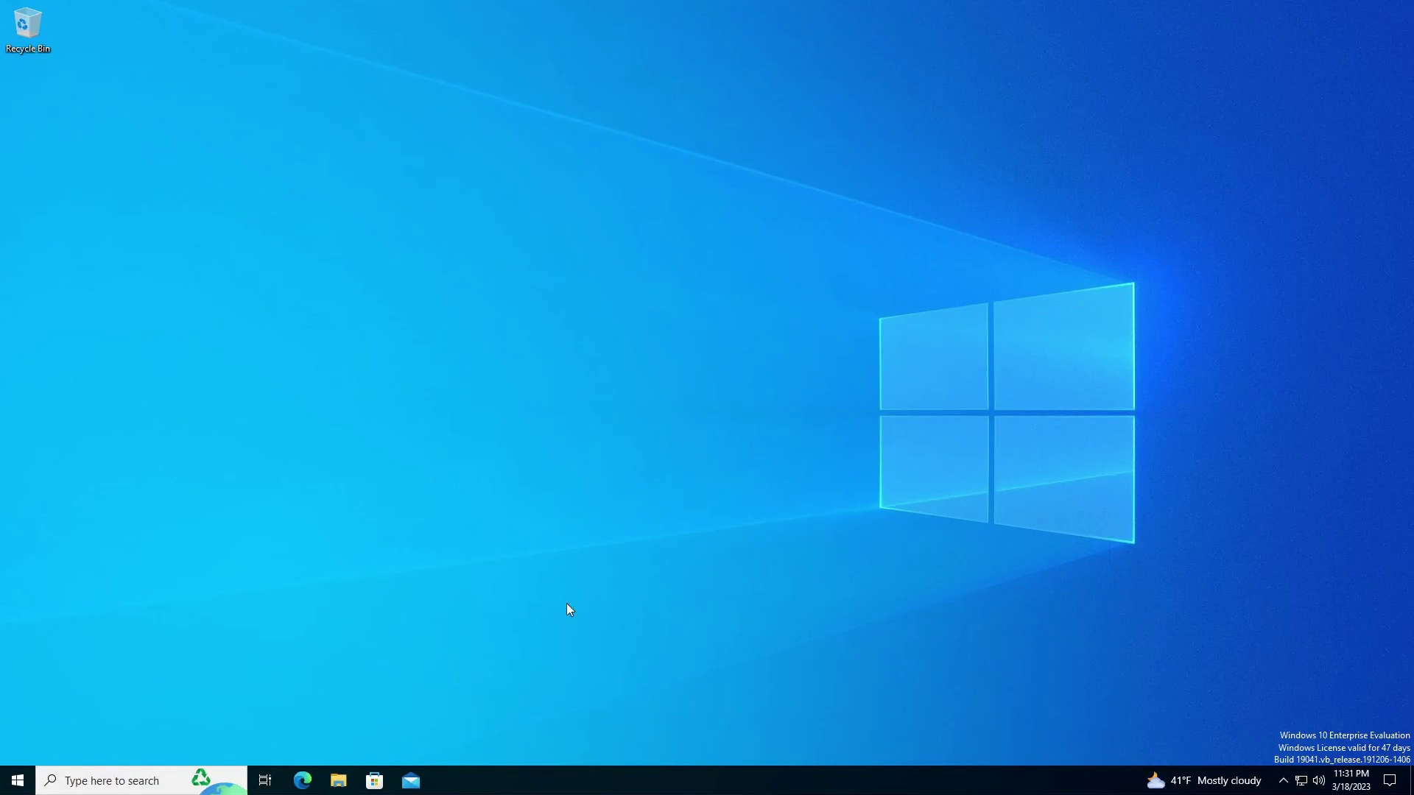
# - Open the shared Mnt folder on \\win1122h2 in a new File Explorer window
pyautogui.press('super+e')
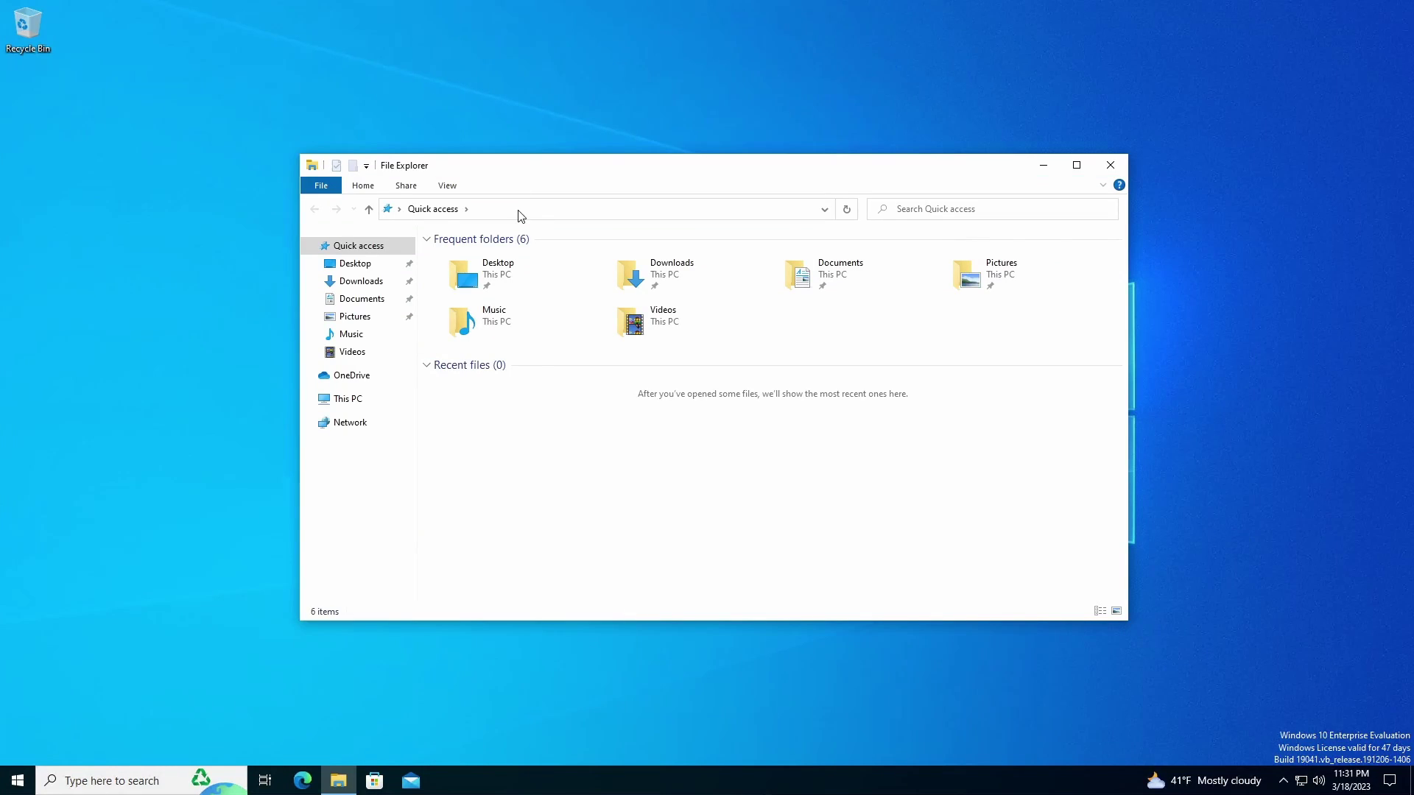
pyautogui.click(519, 209)
pyautogui.write('\\\\w')
pyautogui.click(431, 223)
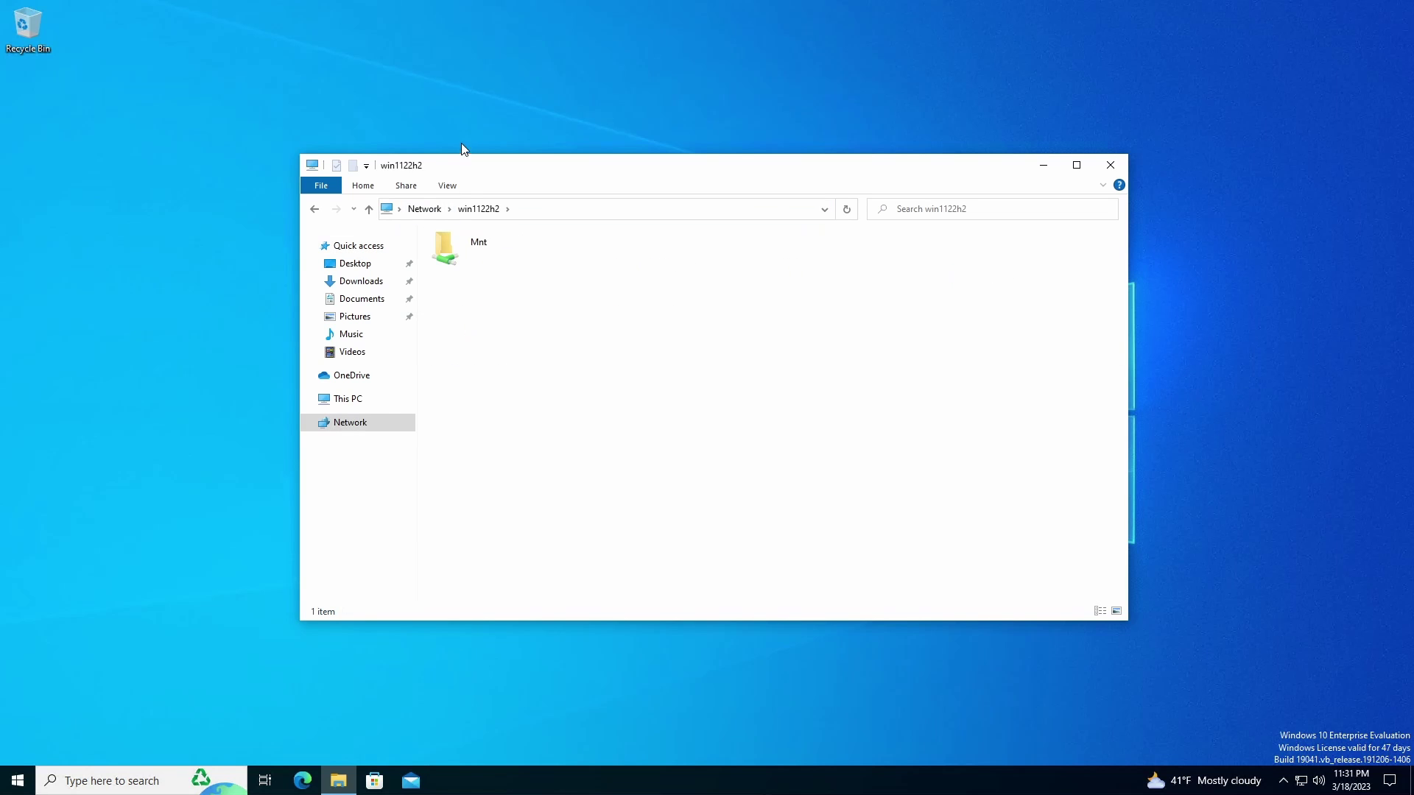
pyautogui.doubleClick(458, 250)
# - Browse the Data, Media and MSSQLData folders, including MSSQLData's Microsoft SQL Server folder
pyautogui.doubleClick(454, 254)
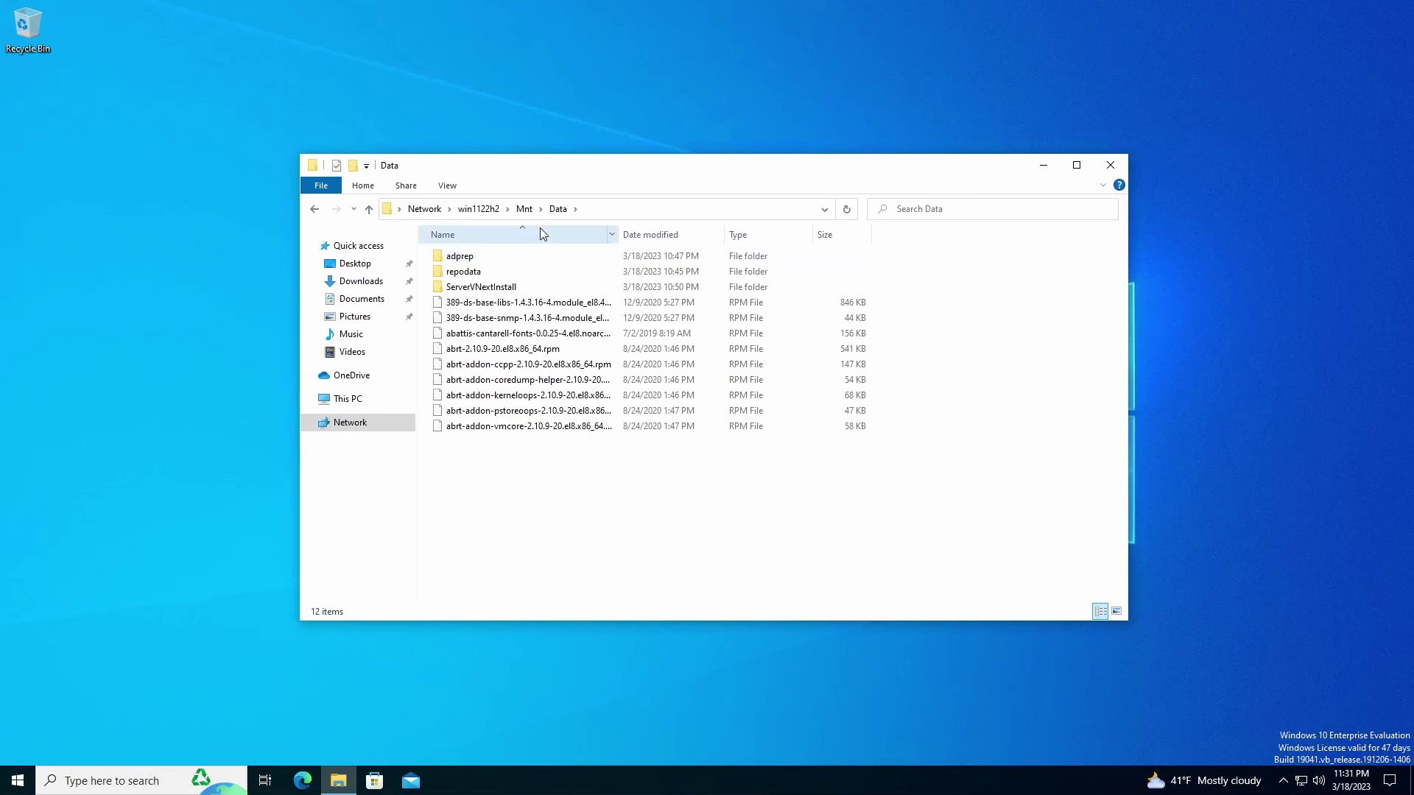
pyautogui.click(524, 209)
pyautogui.doubleClick(452, 272)
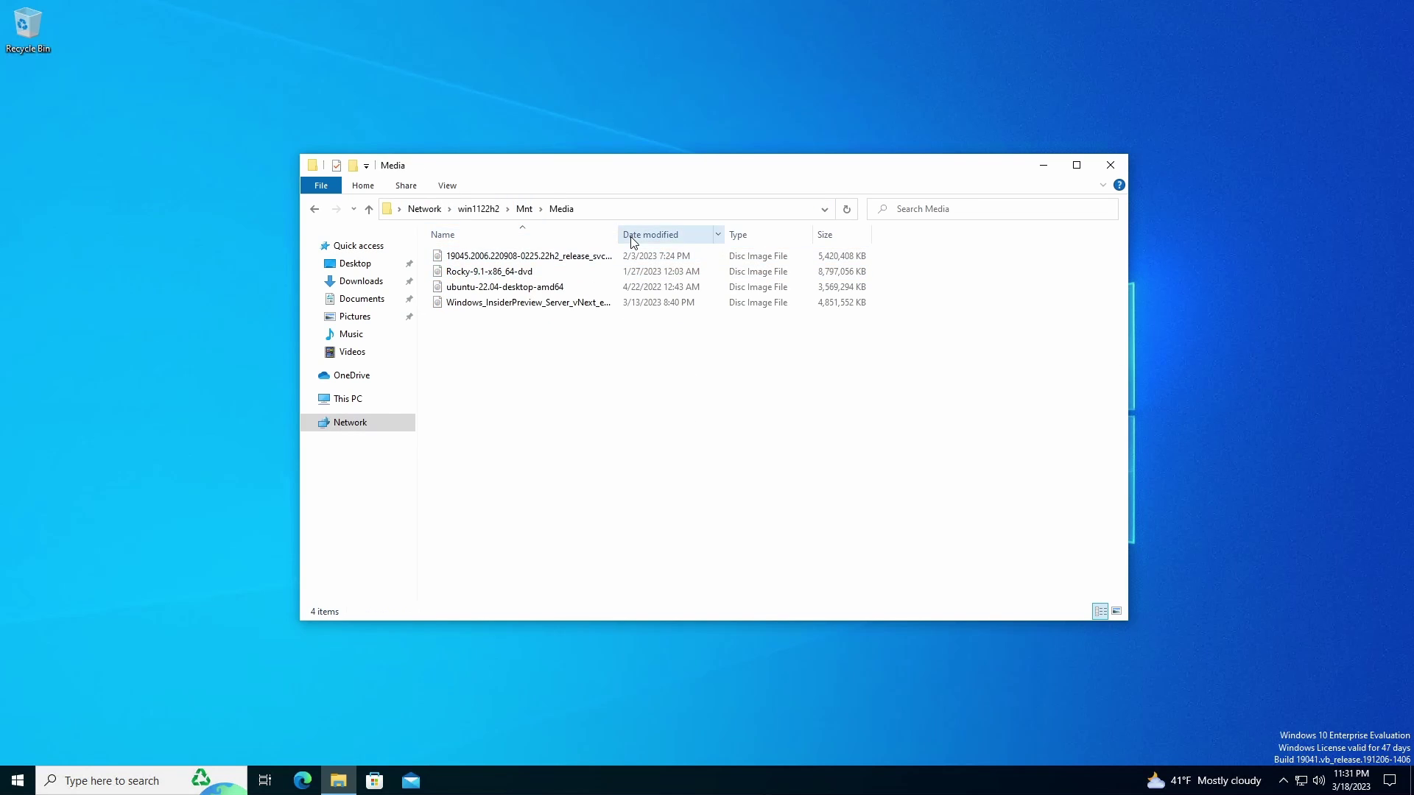
pyautogui.click(524, 209)
pyautogui.doubleClick(482, 287)
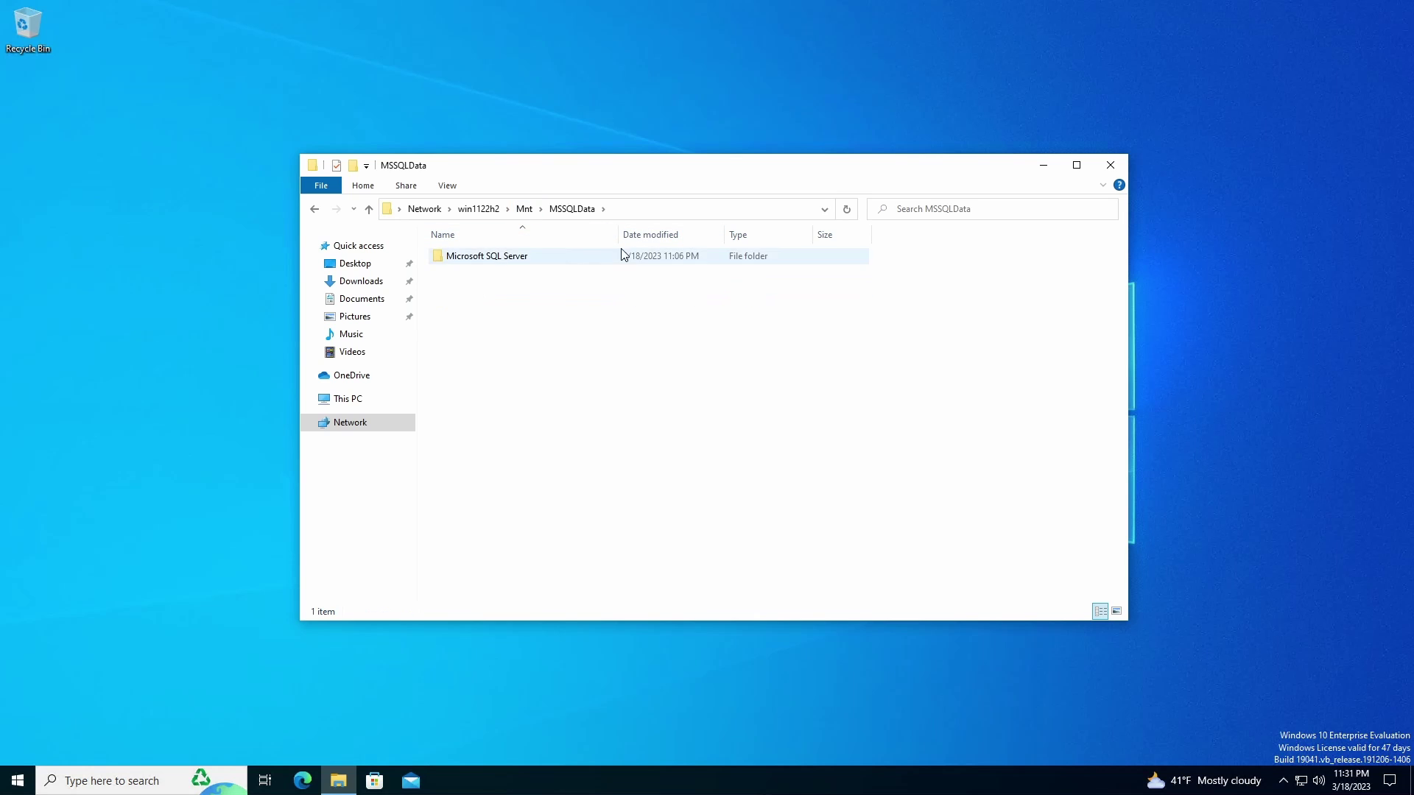
pyautogui.doubleClick(475, 256)
pyautogui.click(571, 209)
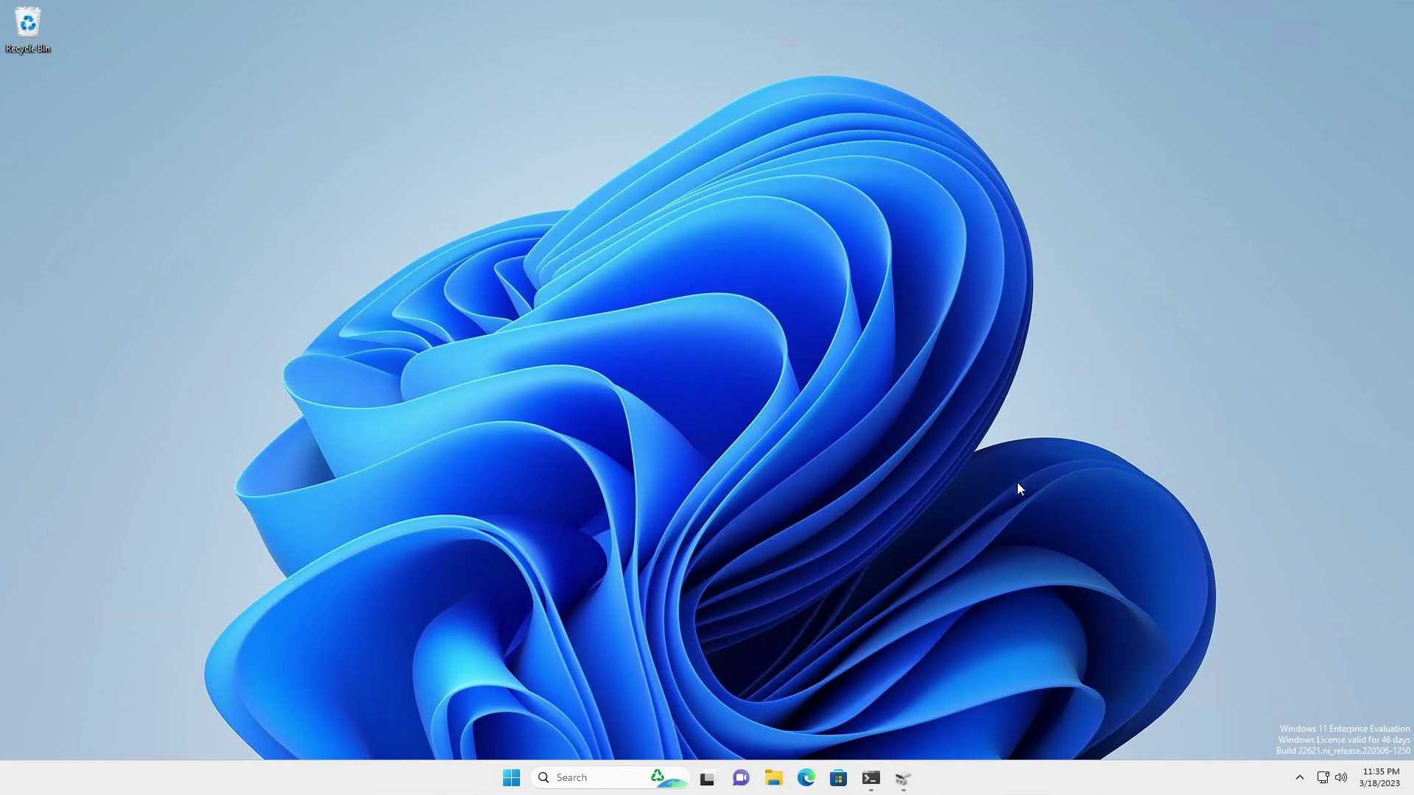
# - Rename the C:\Mnt\Data folder to Data-Hold
pyautogui.press('super+e')
pyautogui.click(417, 445)
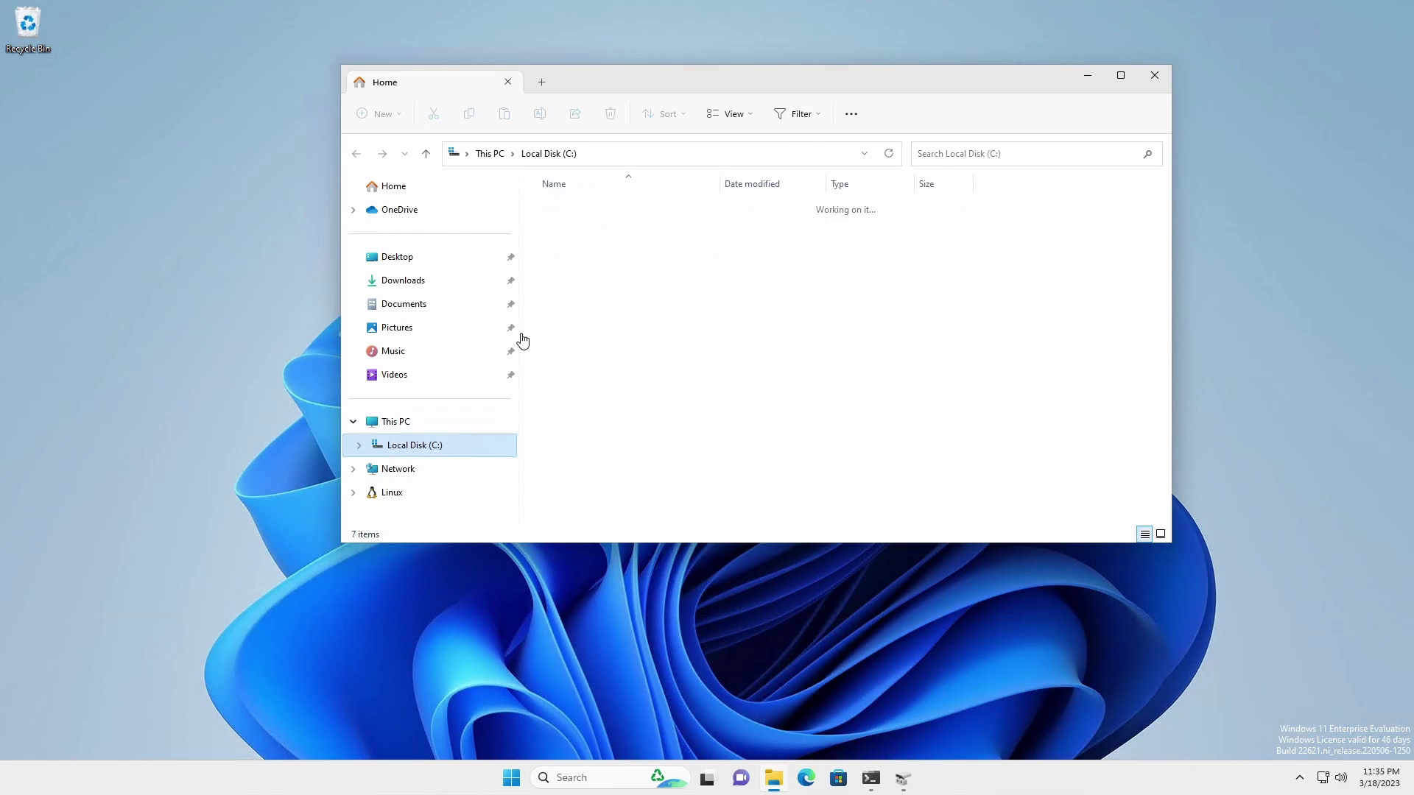
pyautogui.doubleClick(556, 209)
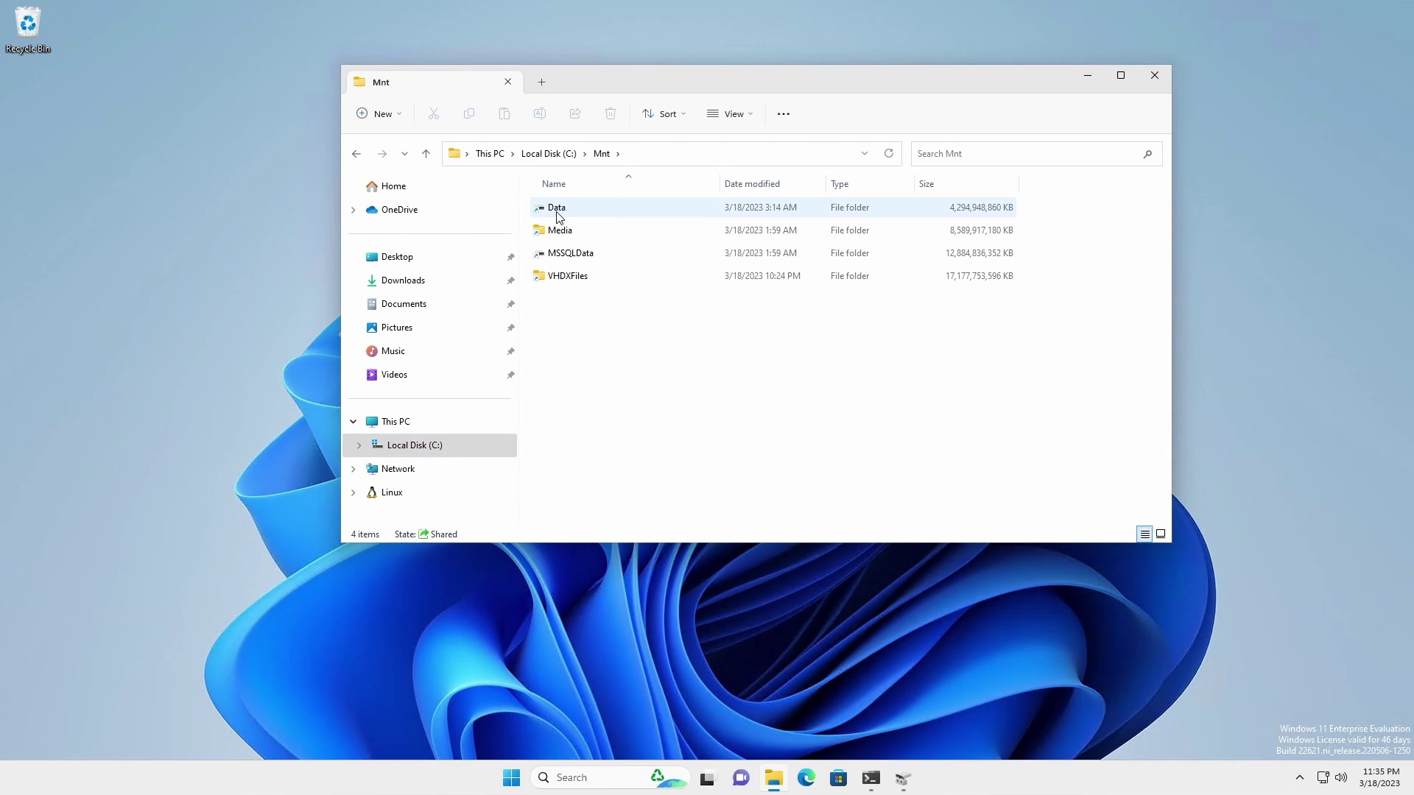
pyautogui.click(557, 213)
pyautogui.press('F2')
pyautogui.press('End')
pyautogui.write('-Hold')
pyautogui.press('Return')
# - Check that the 4 TB NTFS volume's mount path reads C:\Mnt\Data-Hold, without changes
pyautogui.click(903, 778)
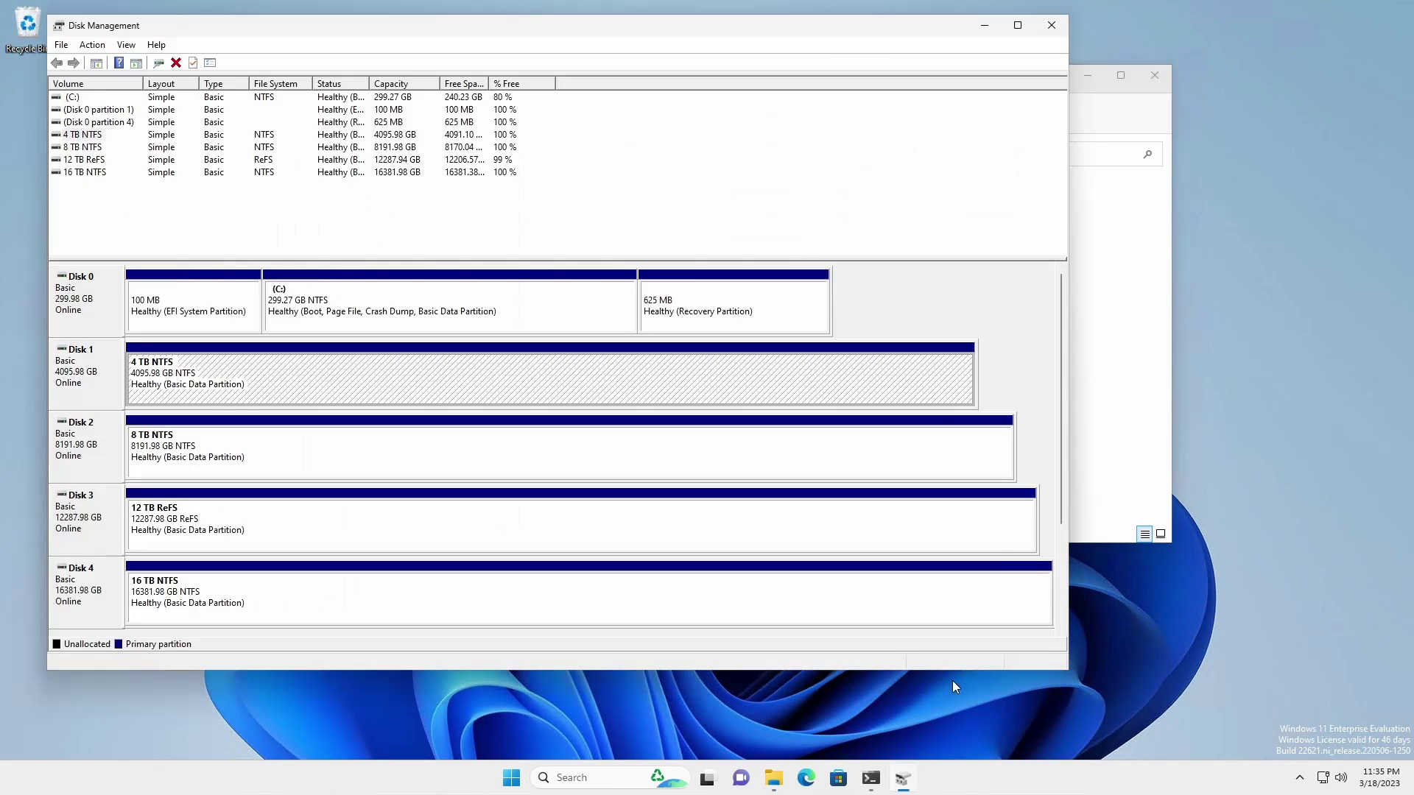
pyautogui.rightClick(532, 360)
pyautogui.click(560, 427)
pyautogui.click(519, 321)
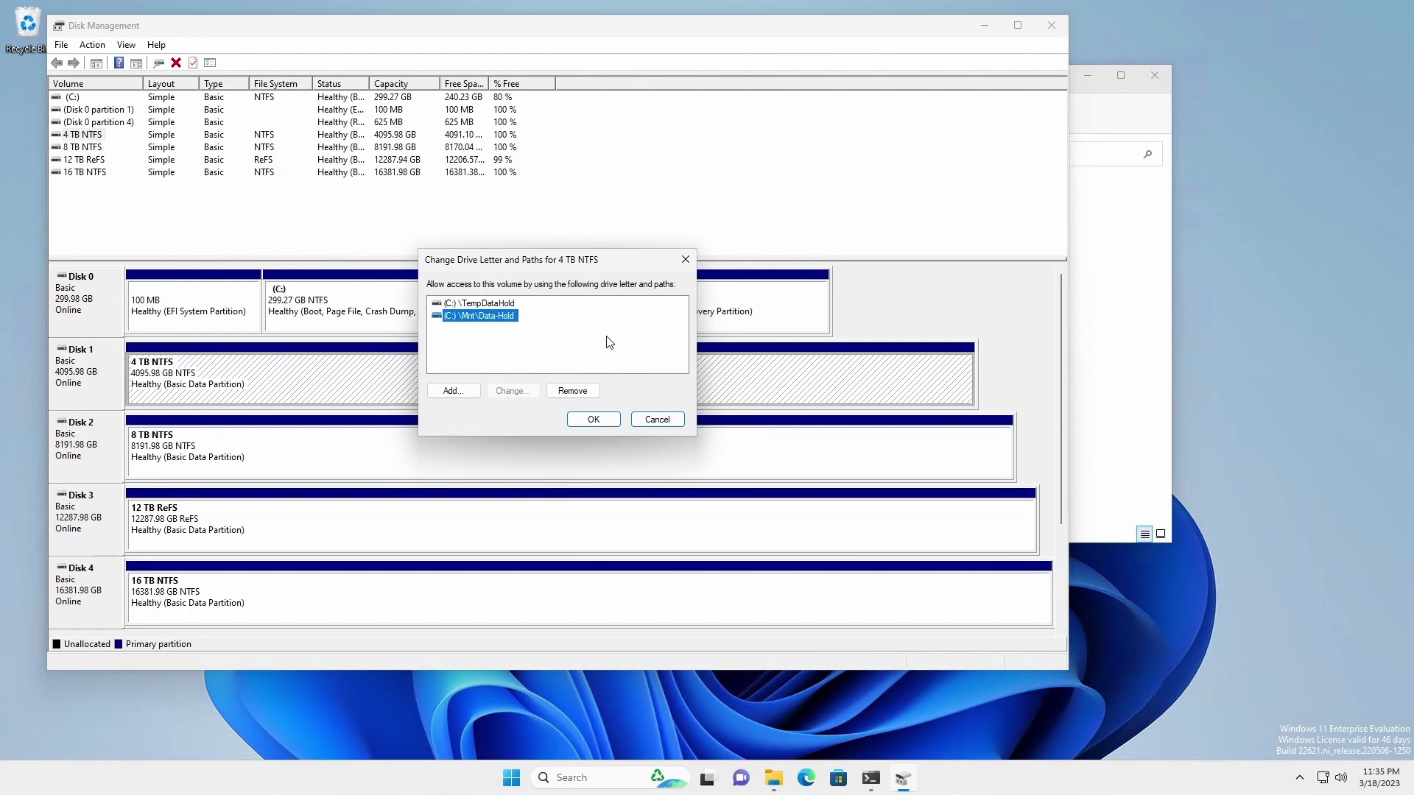
pyautogui.click(657, 419)
# - Permanently delete the TempDataHold folder from the root of Local Disk (C:)
pyautogui.click(984, 30)
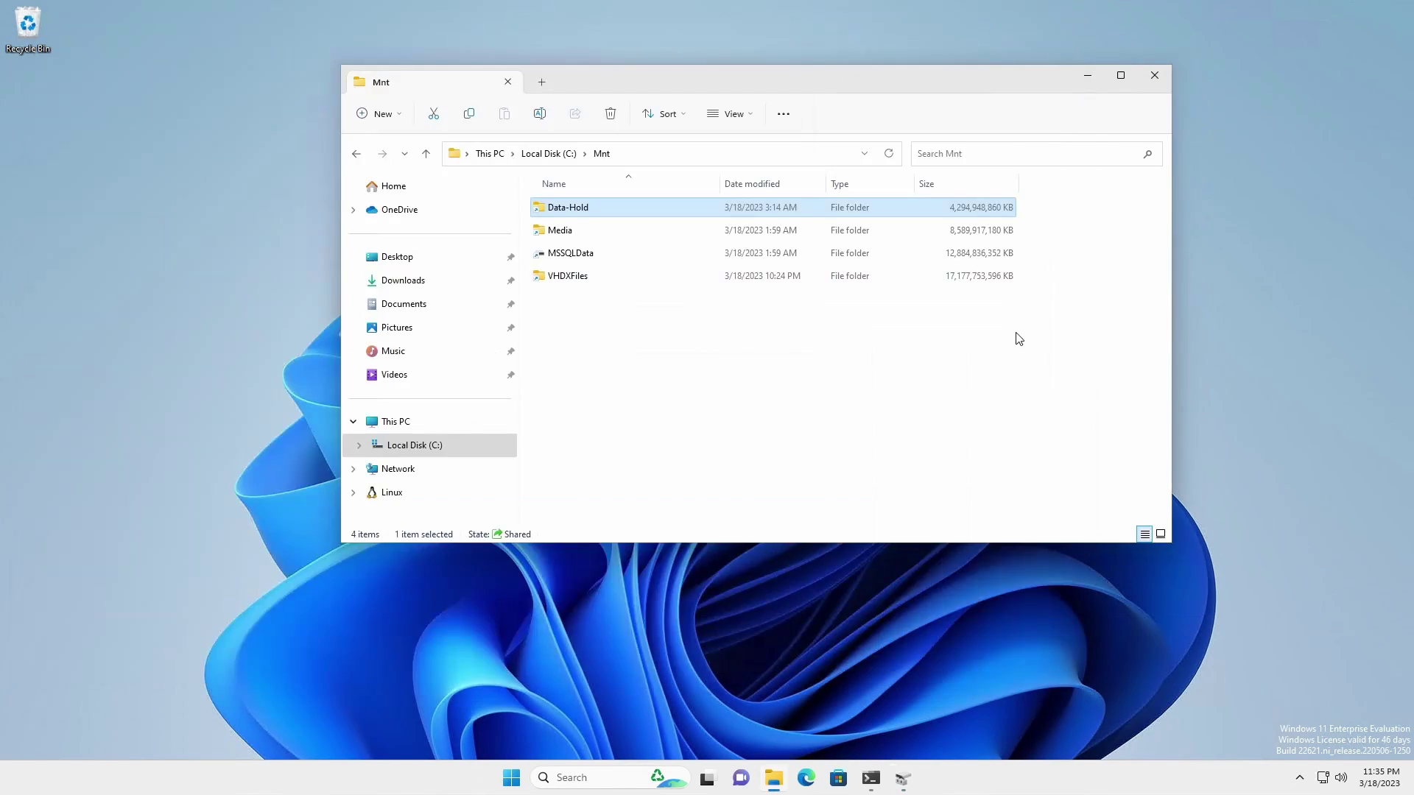
pyautogui.click(544, 153)
pyautogui.click(575, 300)
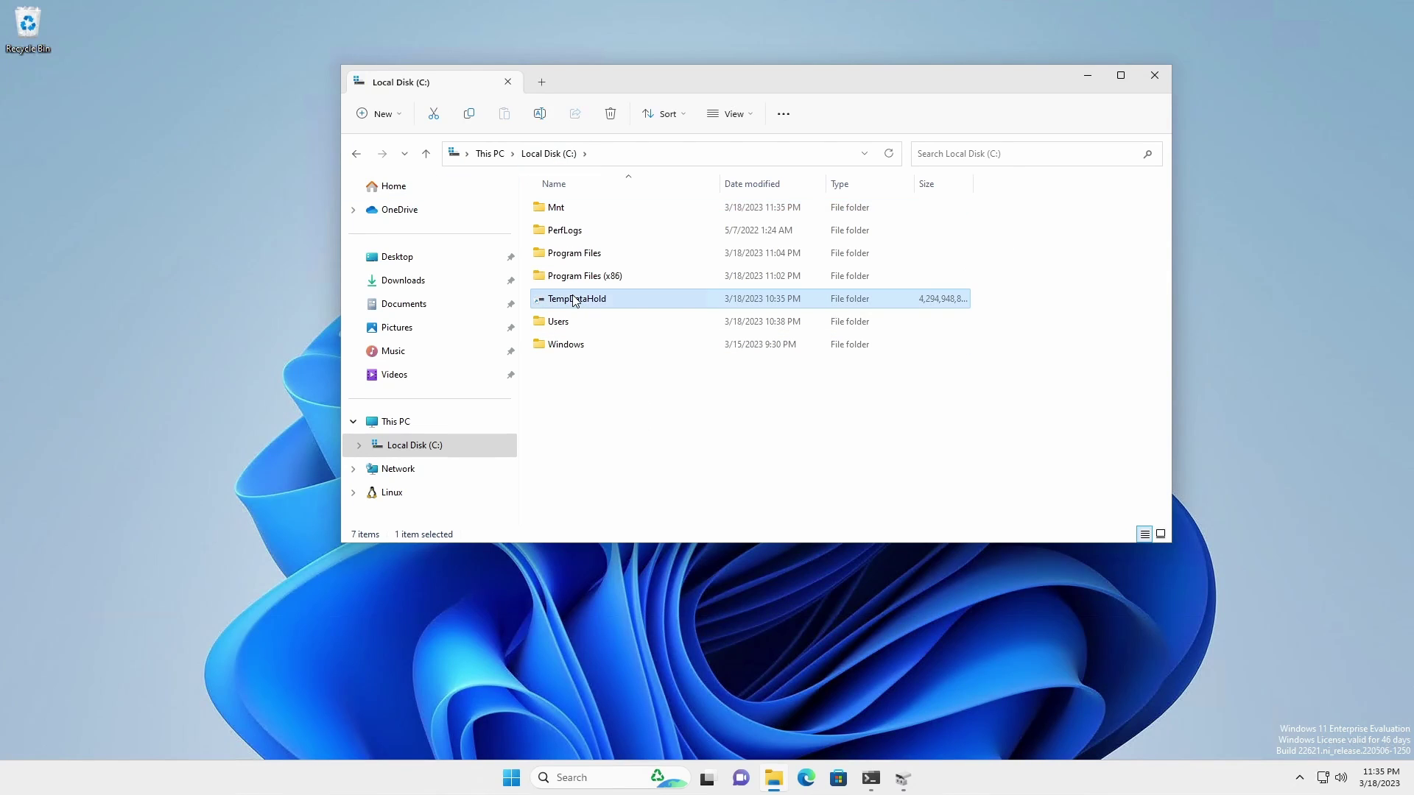
pyautogui.press('Delete')
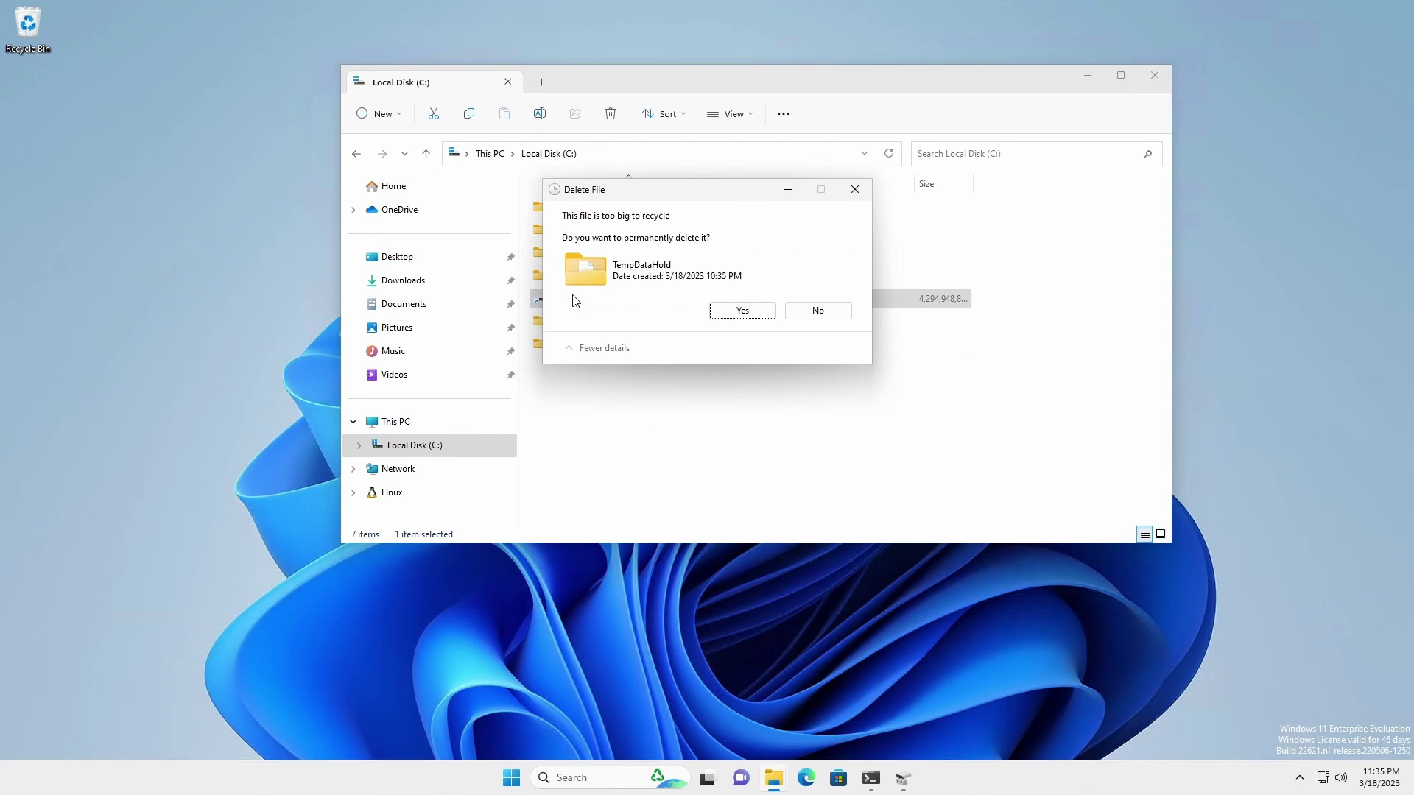
pyautogui.click(740, 309)
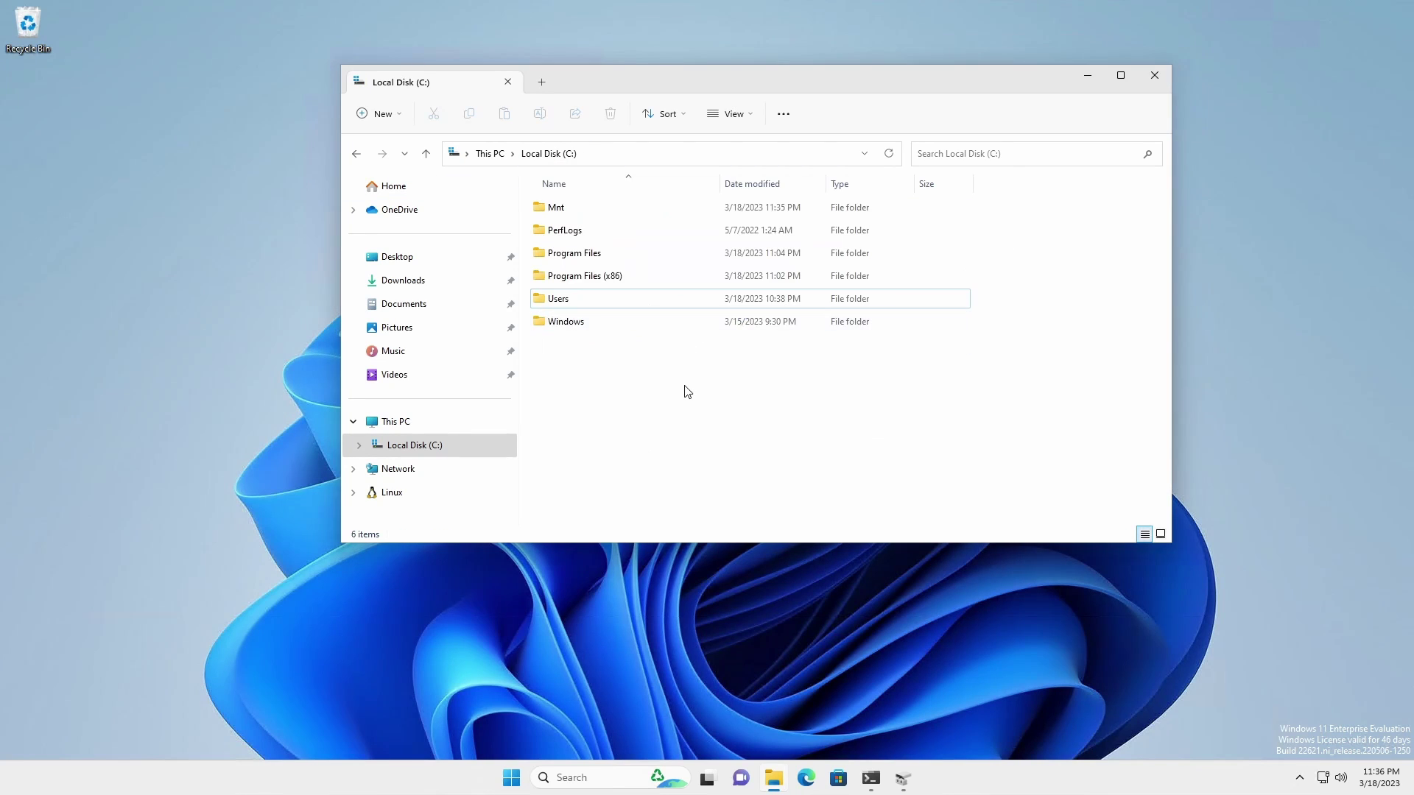
# - Recheck the 4 TB NTFS volume's drive letter and paths, then minimize Disk Management
pyautogui.click(903, 778)
pyautogui.rightClick(730, 375)
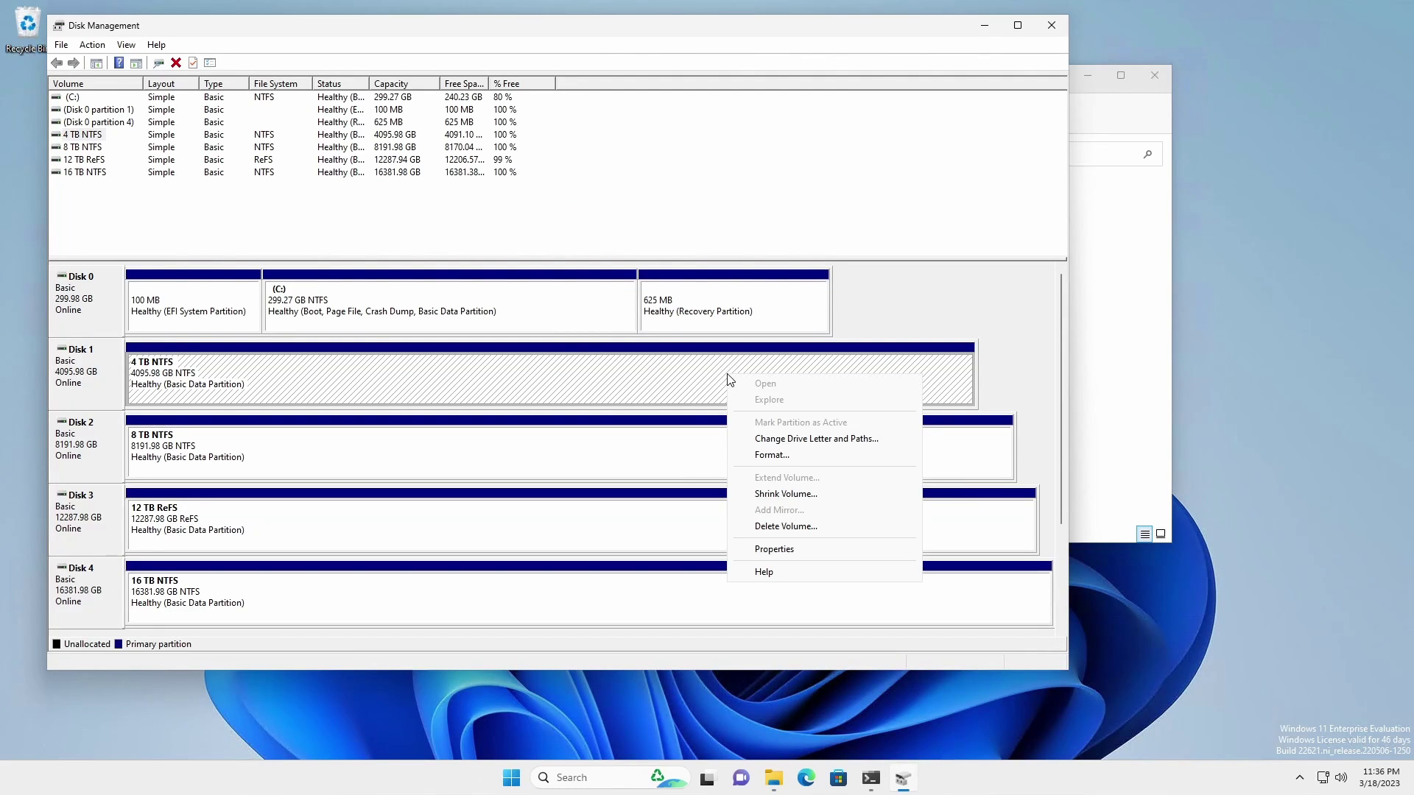
pyautogui.click(781, 440)
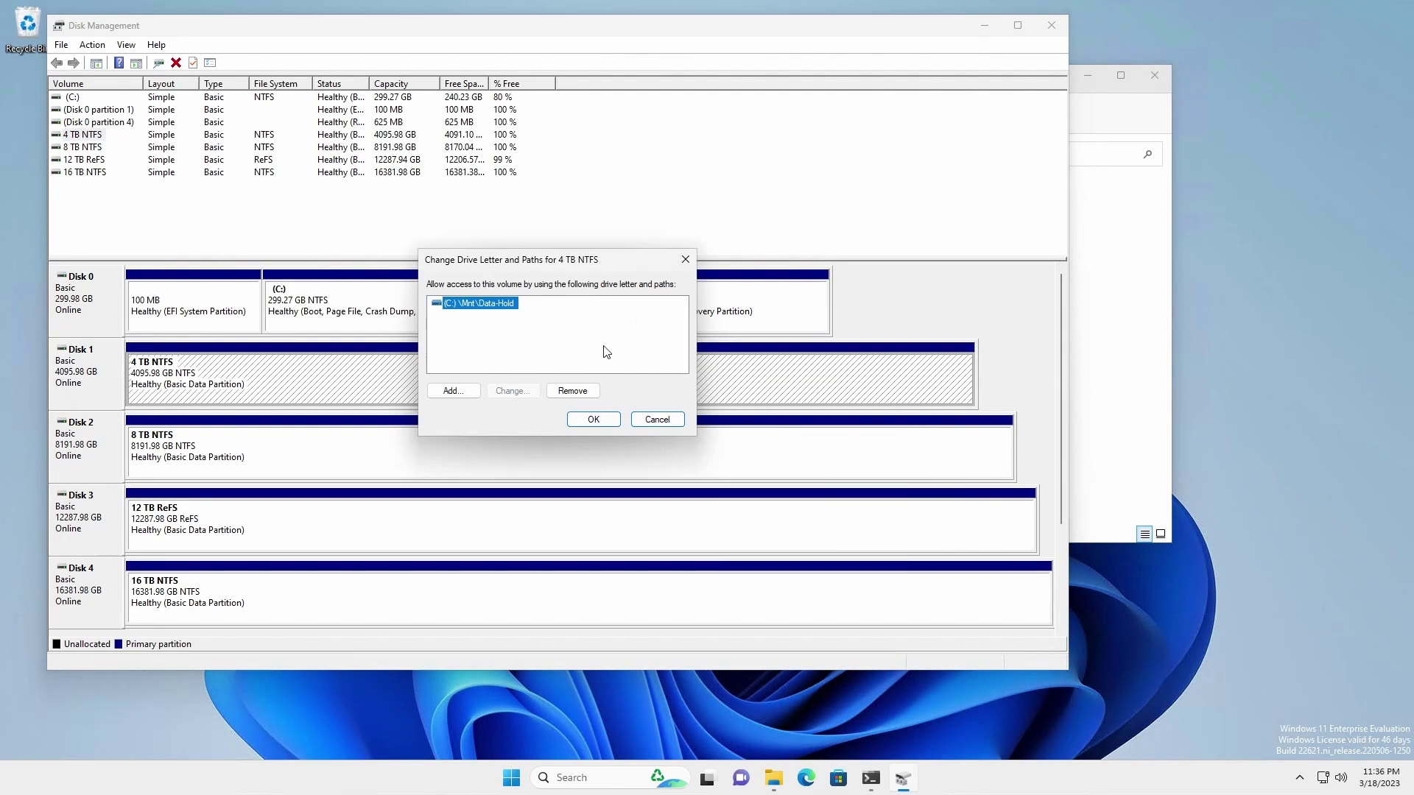
pyautogui.click(657, 419)
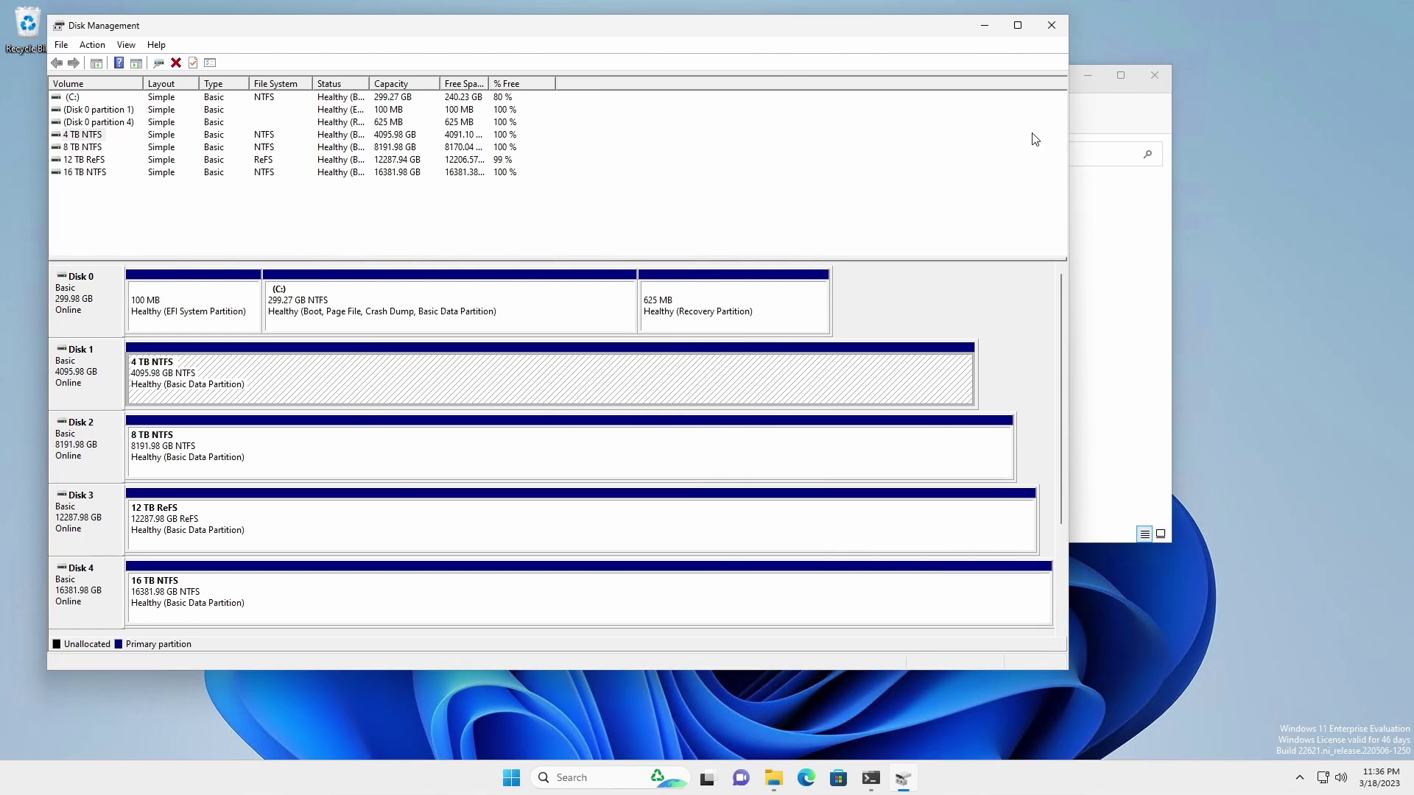
pyautogui.click(984, 26)
# - Add C:\Mnt\CD-DVD Rom as a mount path for the AZUREDEVOPS2022_SERVER DVD volume
pyautogui.click(1087, 74)
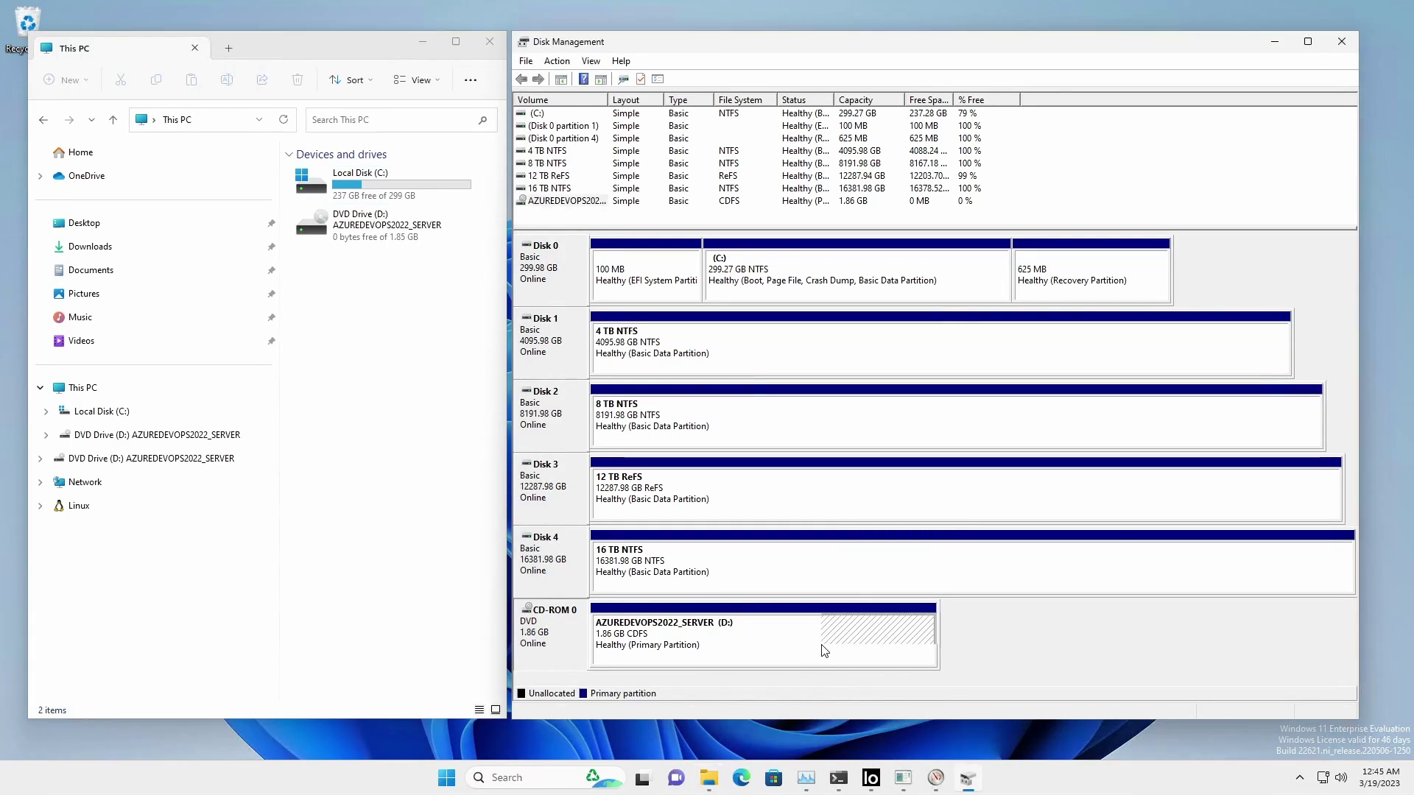
pyautogui.rightClick(821, 645)
pyautogui.click(864, 501)
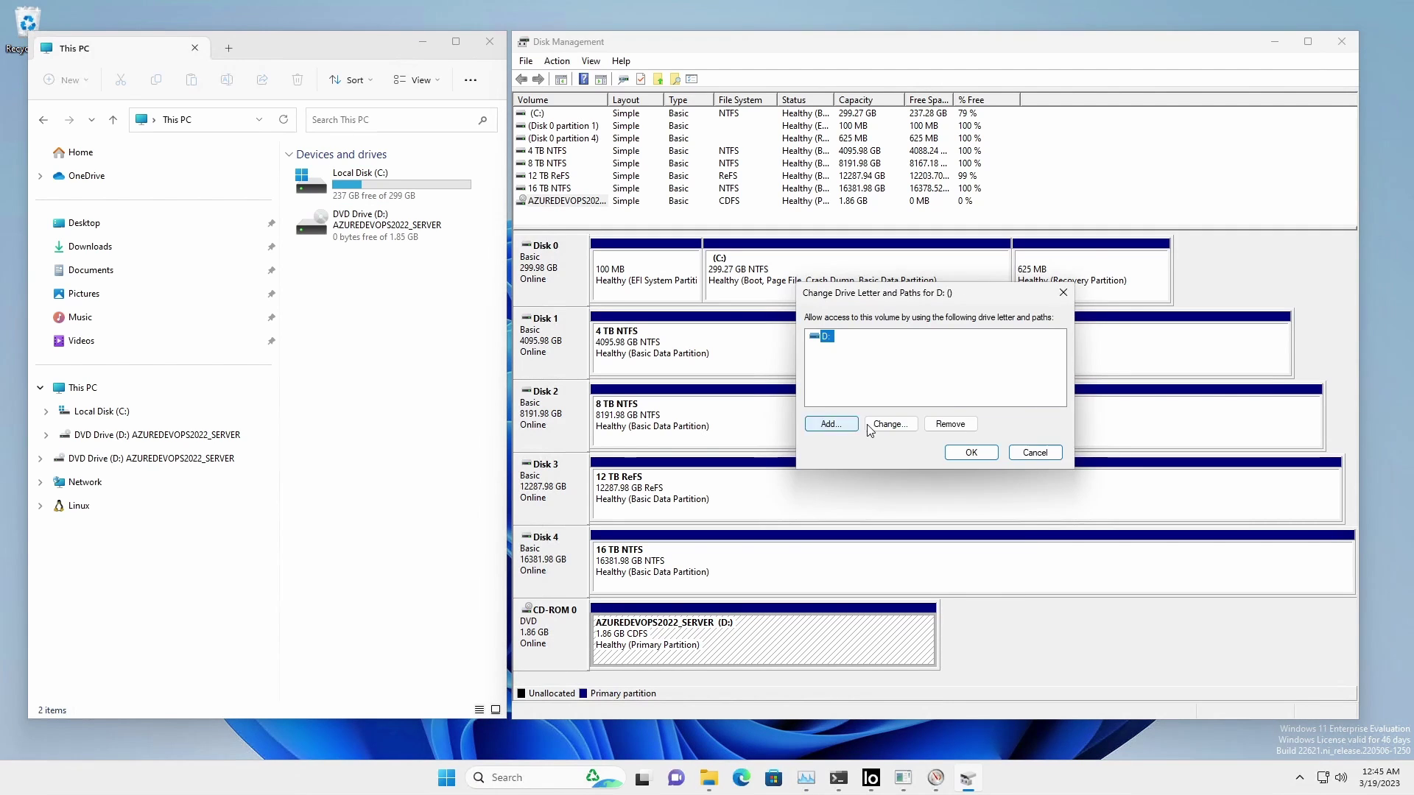
pyautogui.click(828, 420)
pyautogui.click(1031, 390)
pyautogui.click(836, 400)
pyautogui.press('Escape')
pyautogui.press('Escape')
pyautogui.press('Escape')
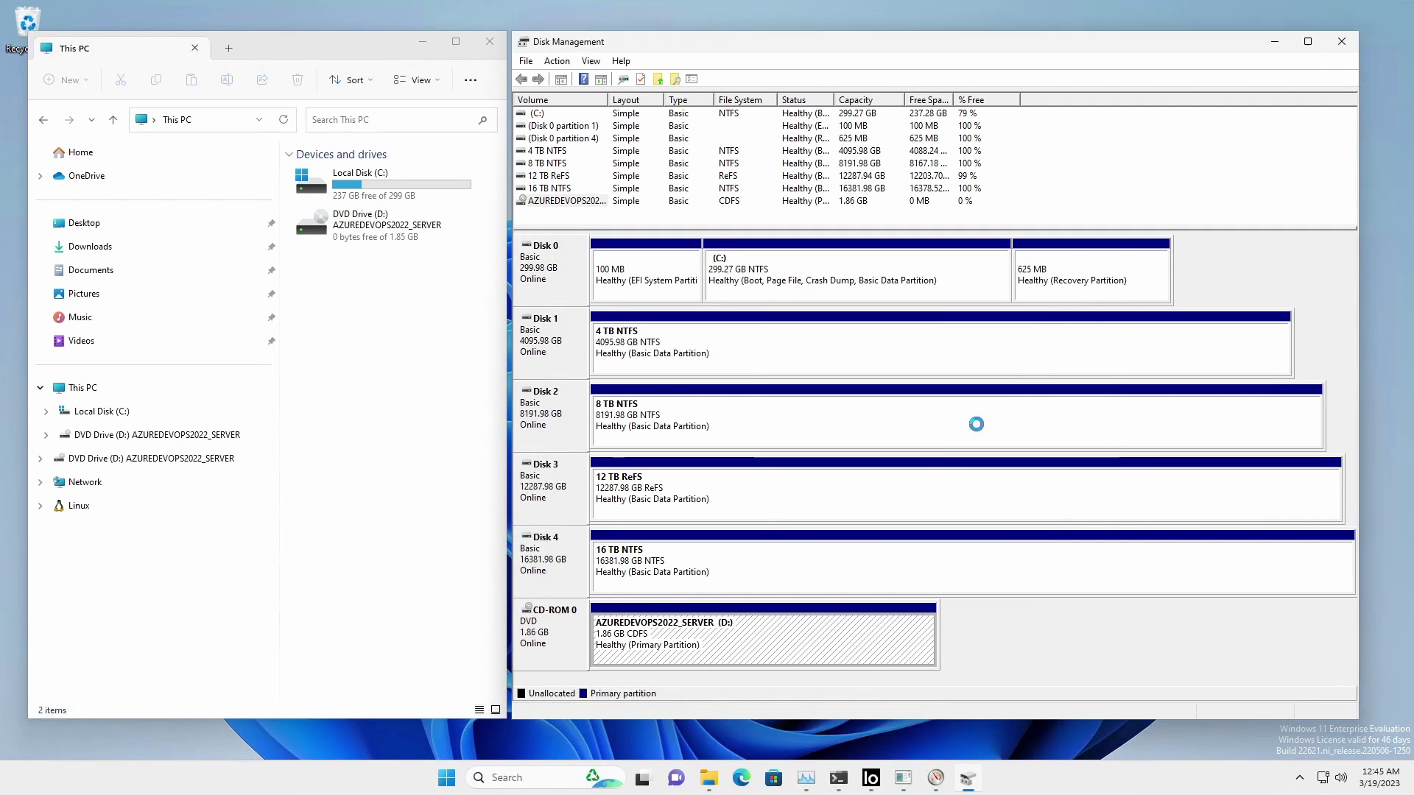
# - Remove the DVD volume's D: drive letter, confirming the removal
pyautogui.rightClick(805, 637)
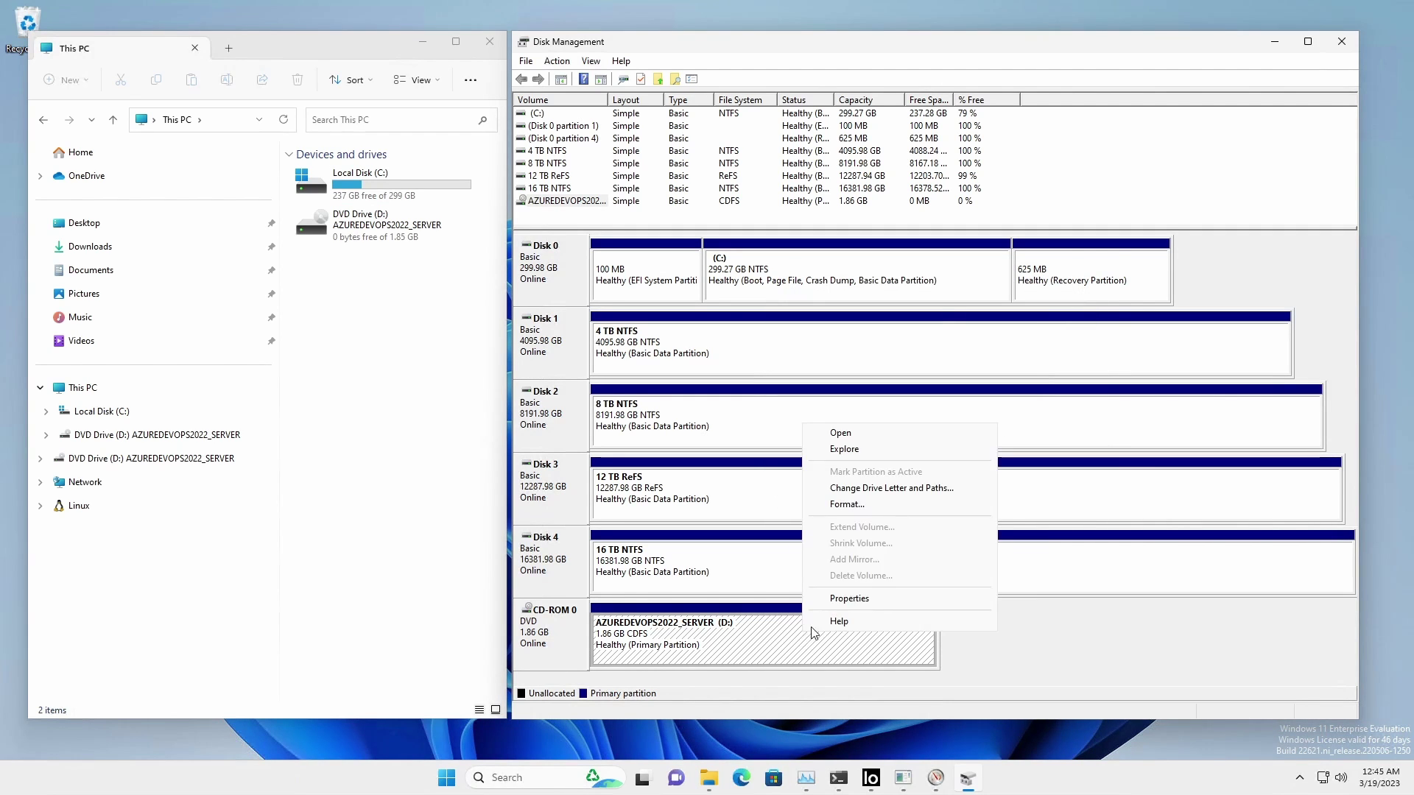
pyautogui.click(861, 486)
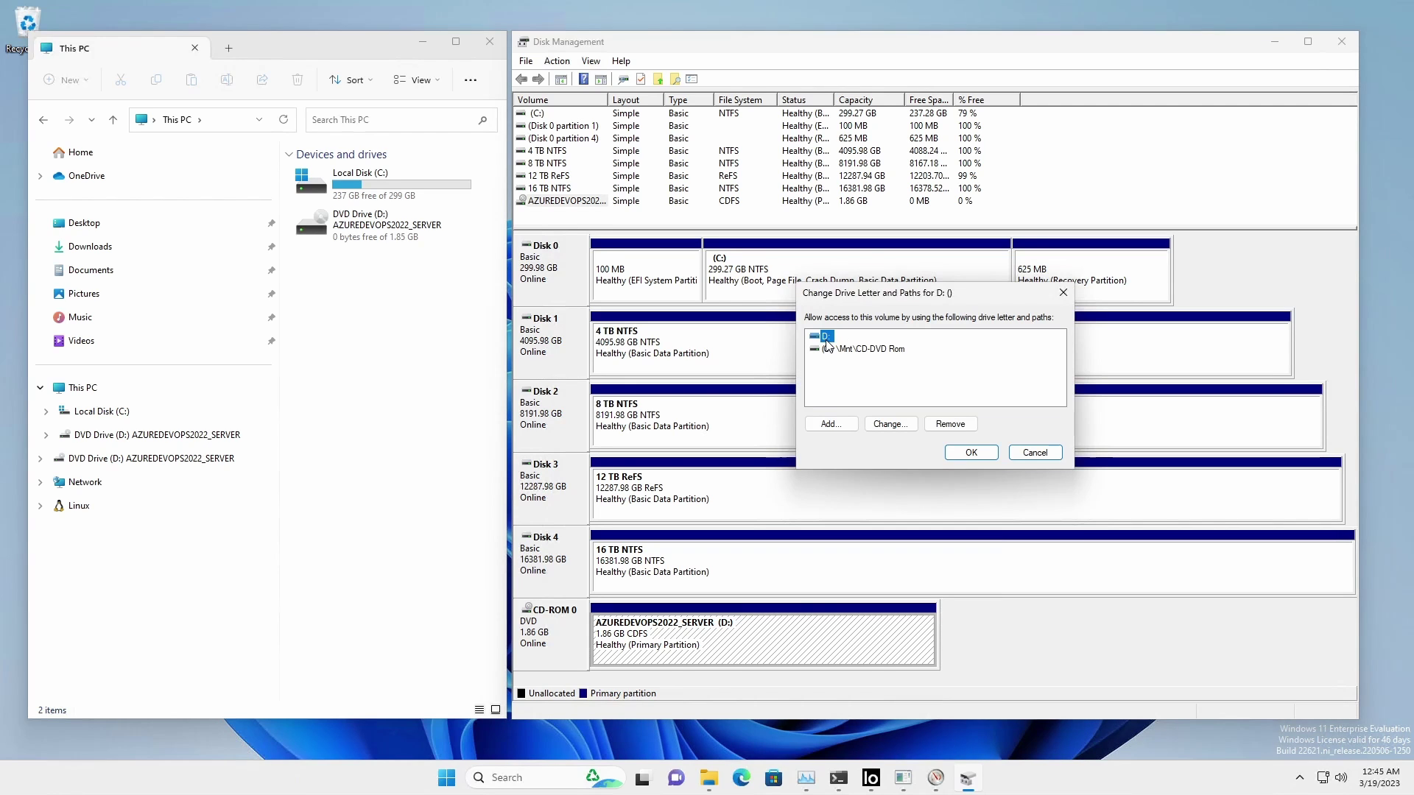
pyautogui.click(947, 427)
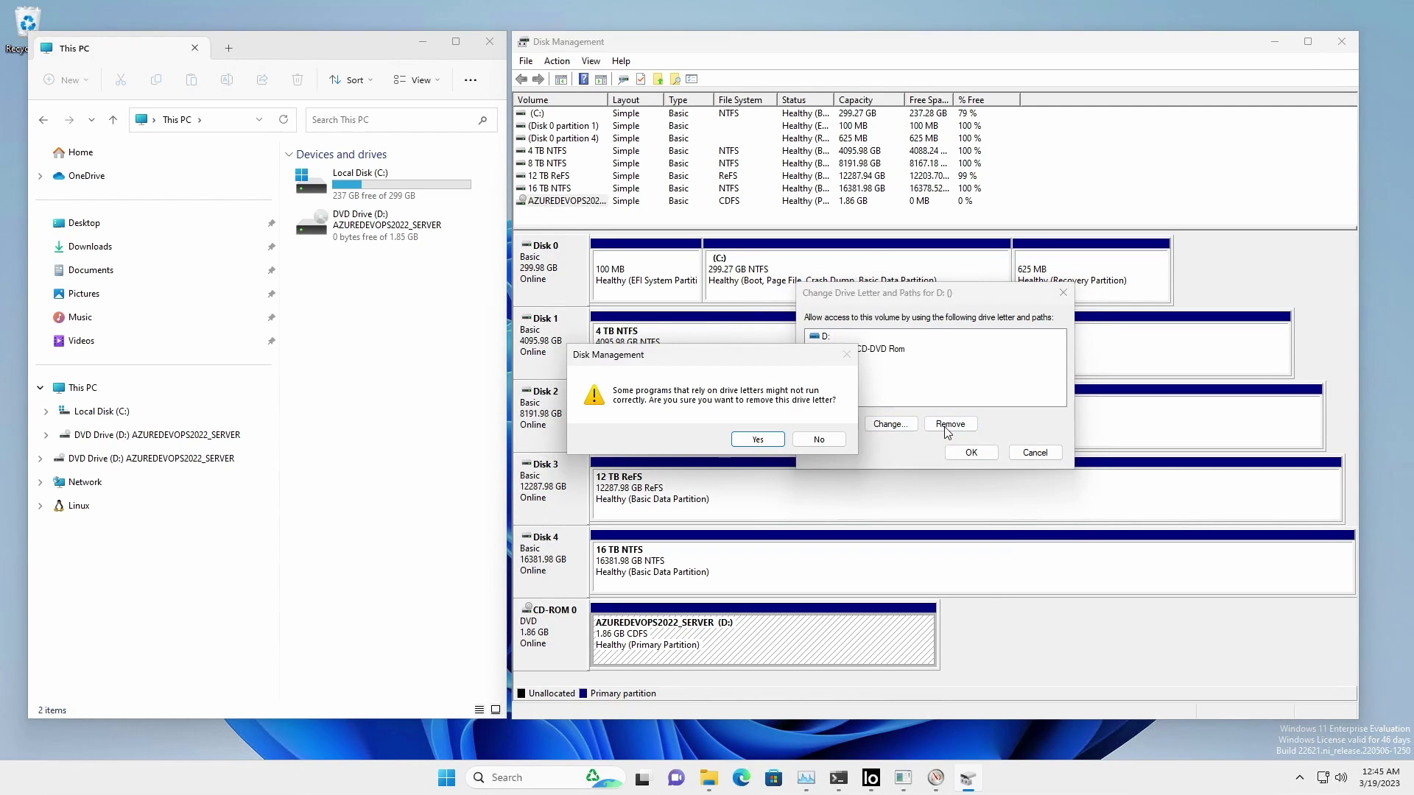
pyautogui.click(758, 440)
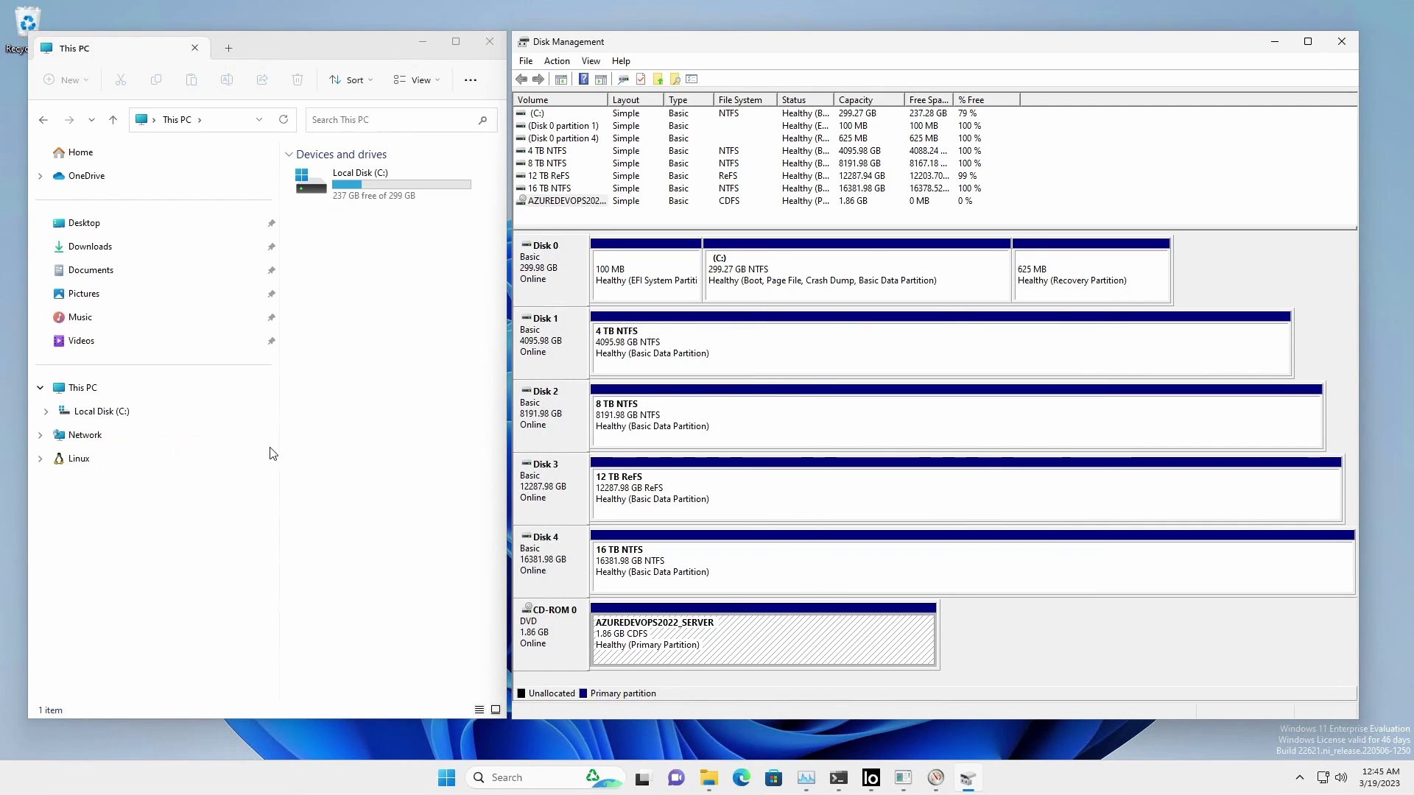
pyautogui.click(359, 294)
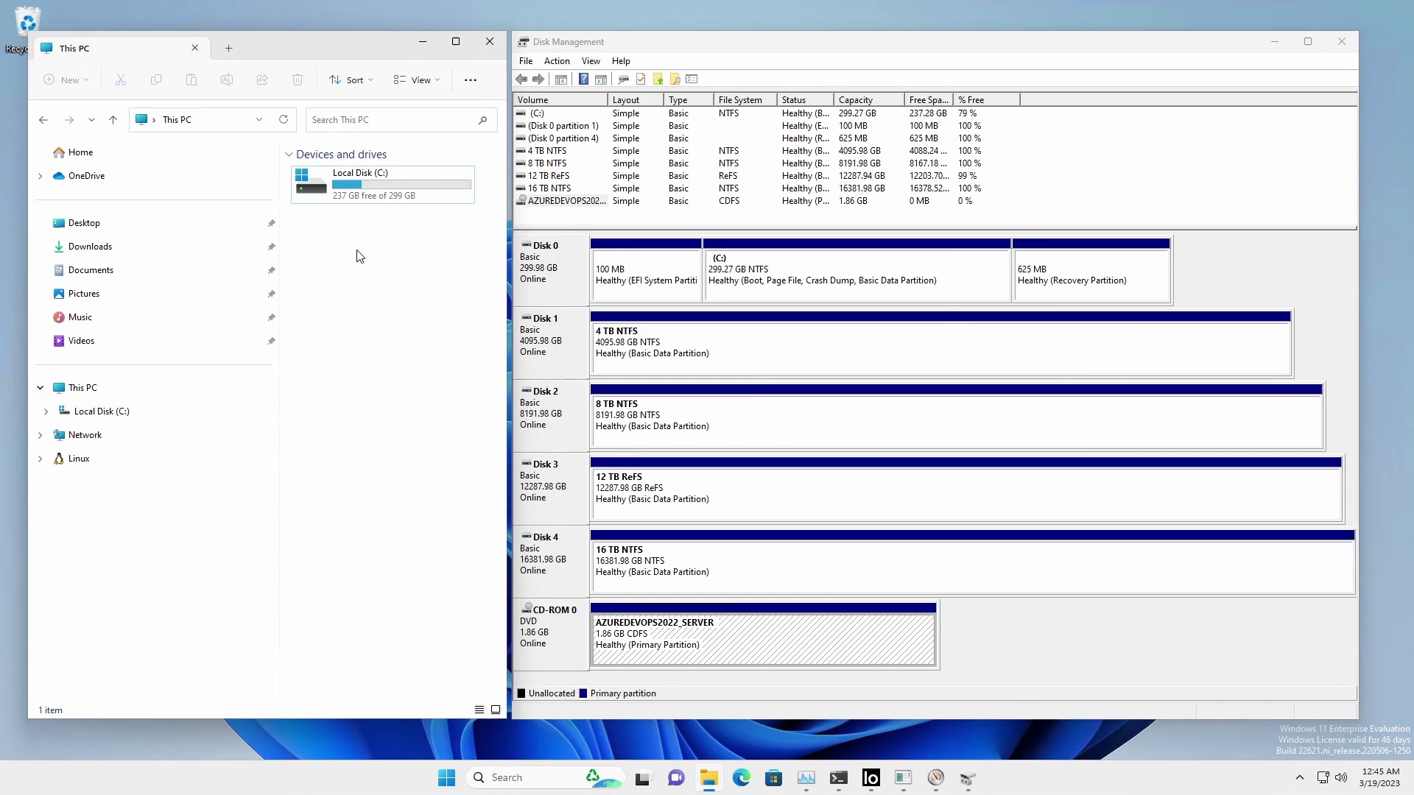
# - Navigate Local Disk (C:) > Mnt > CD-DVD Rom to display the DVD's files
pyautogui.doubleClick(347, 177)
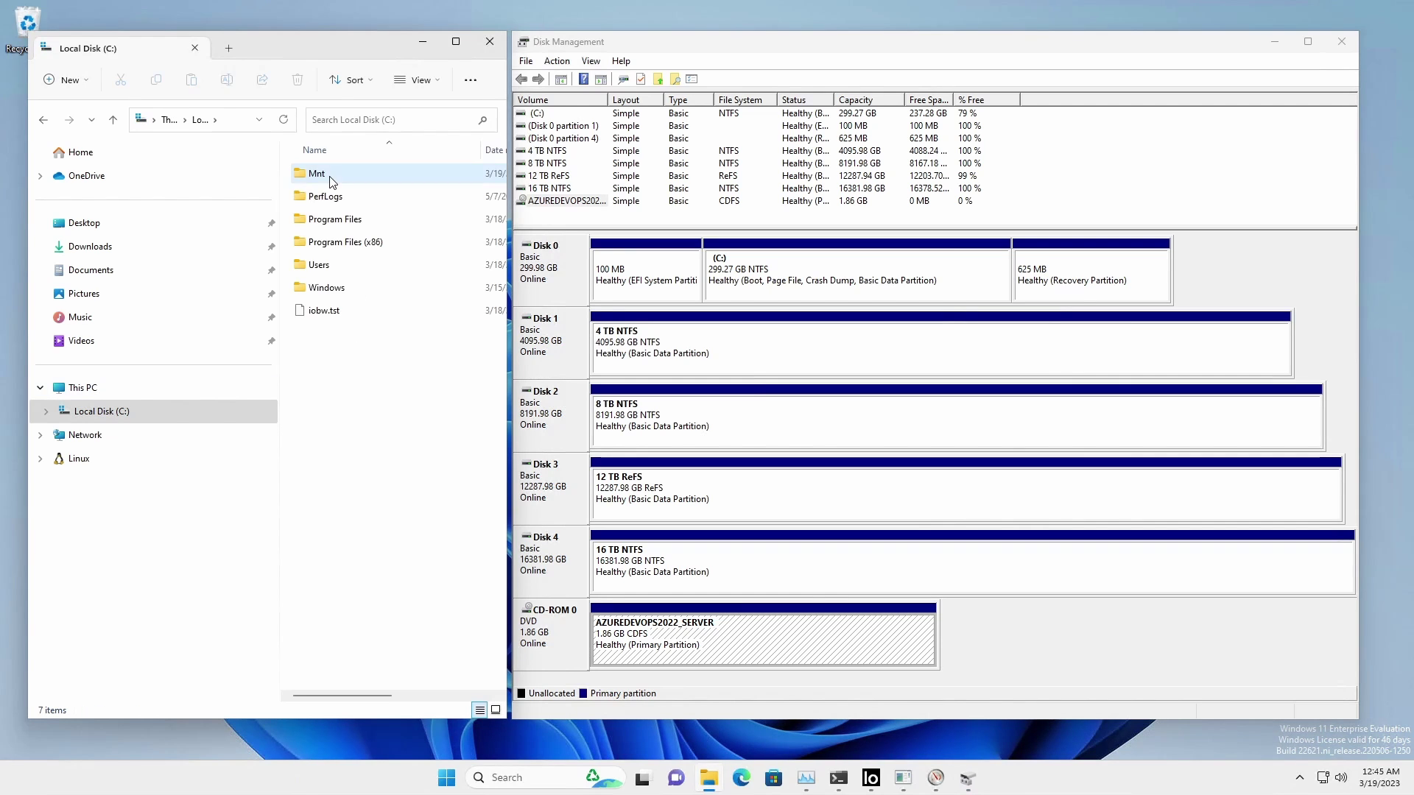
pyautogui.doubleClick(330, 177)
pyautogui.doubleClick(332, 177)
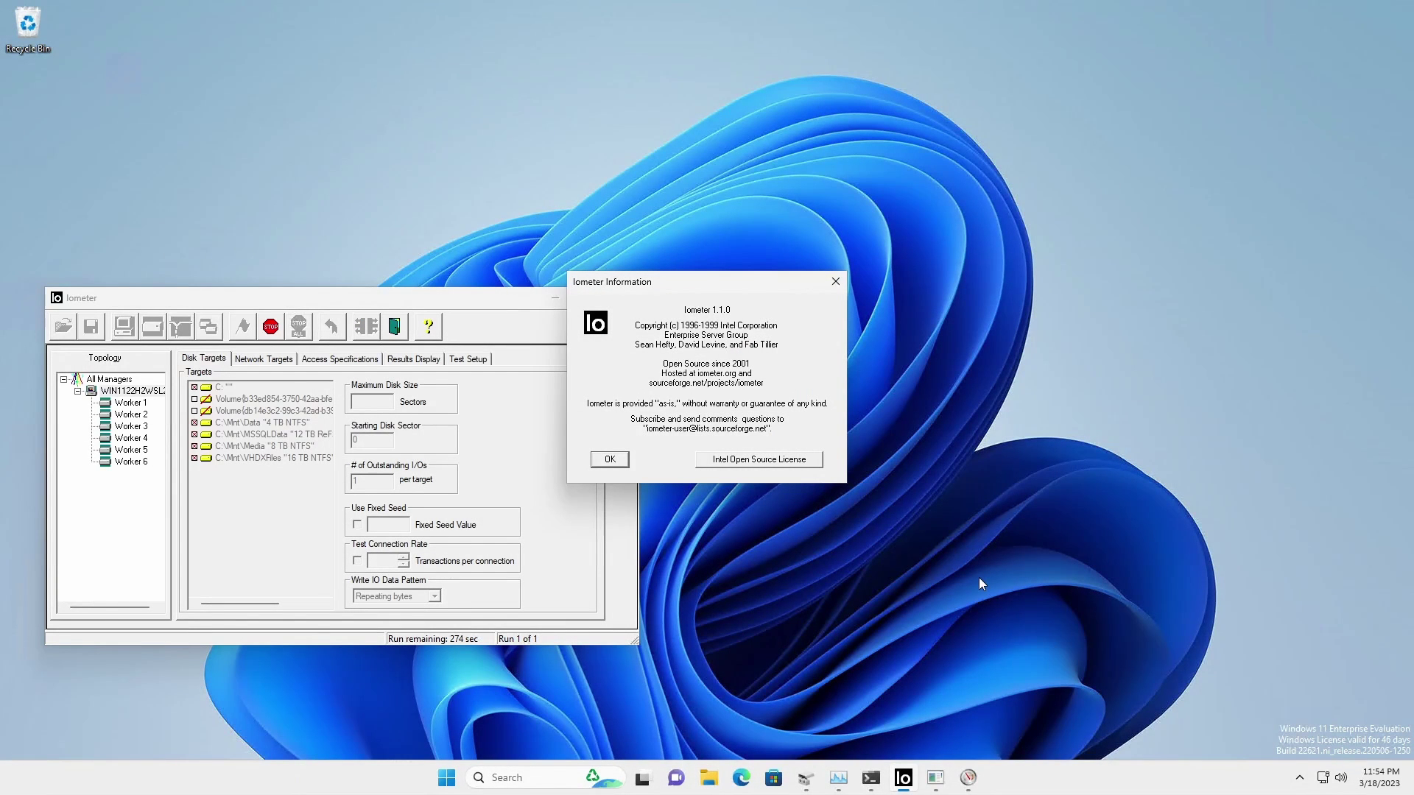
# - Show Iometer's live results and check Disk 3, 2, 1 and 0 activity in Task Manager
pyautogui.click(610, 460)
pyautogui.click(423, 360)
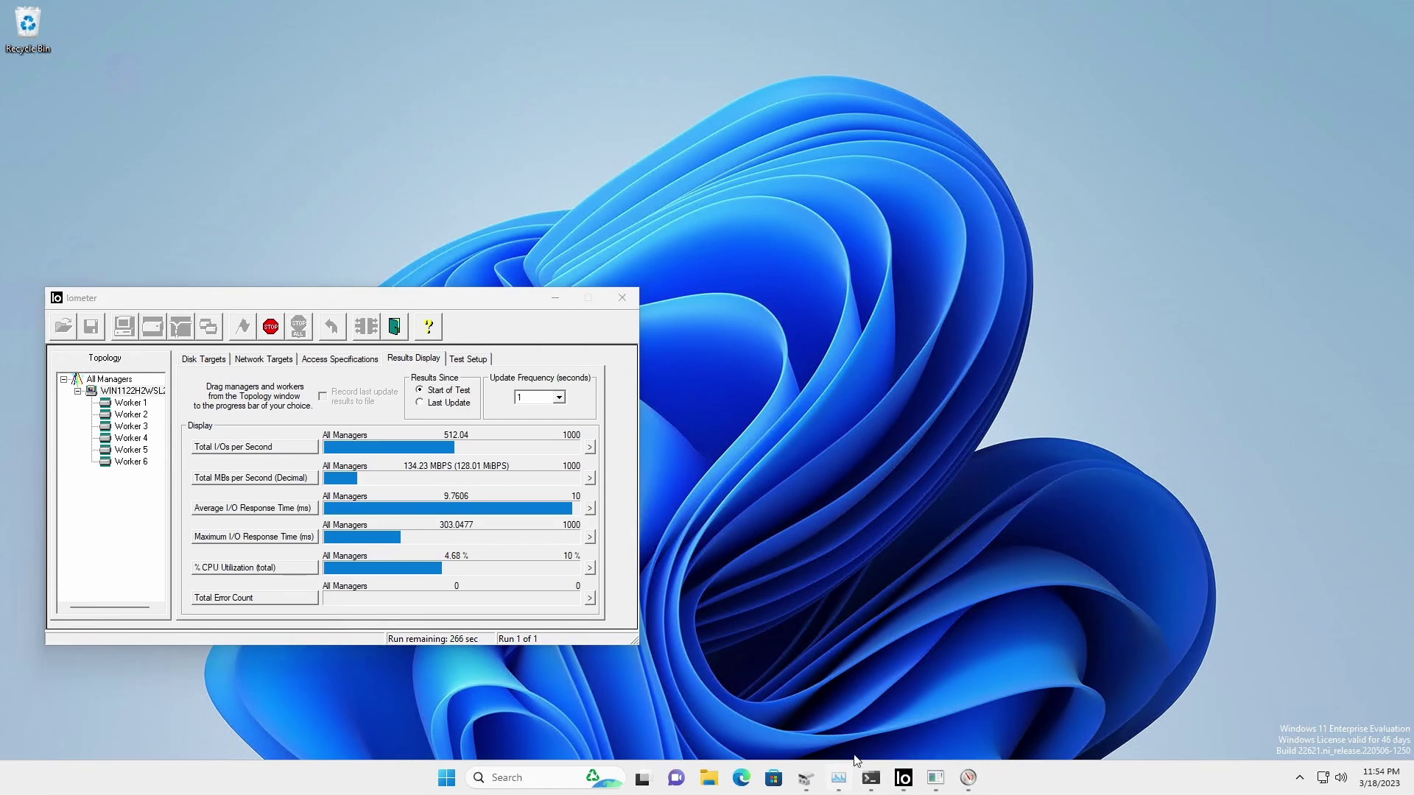
pyautogui.click(847, 776)
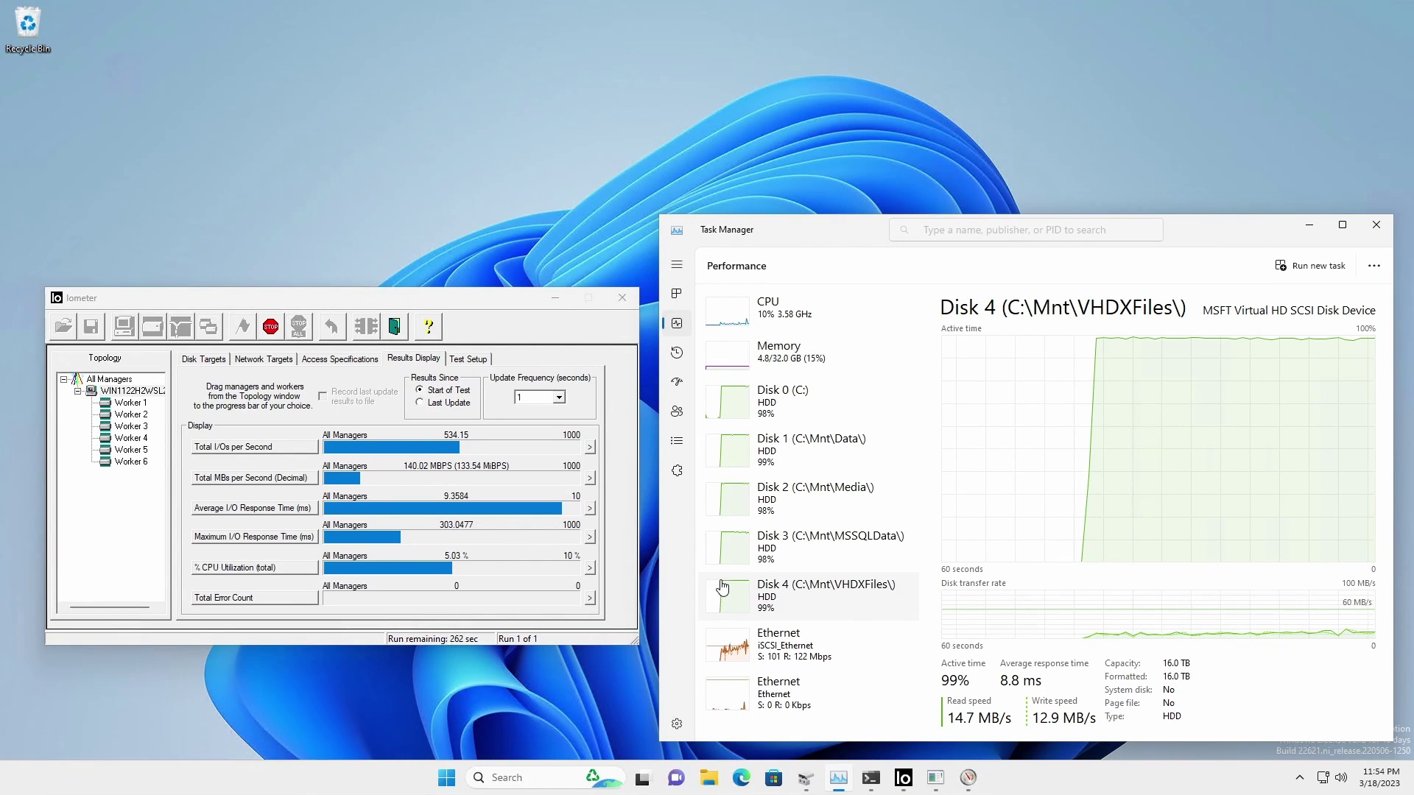
pyautogui.click(728, 553)
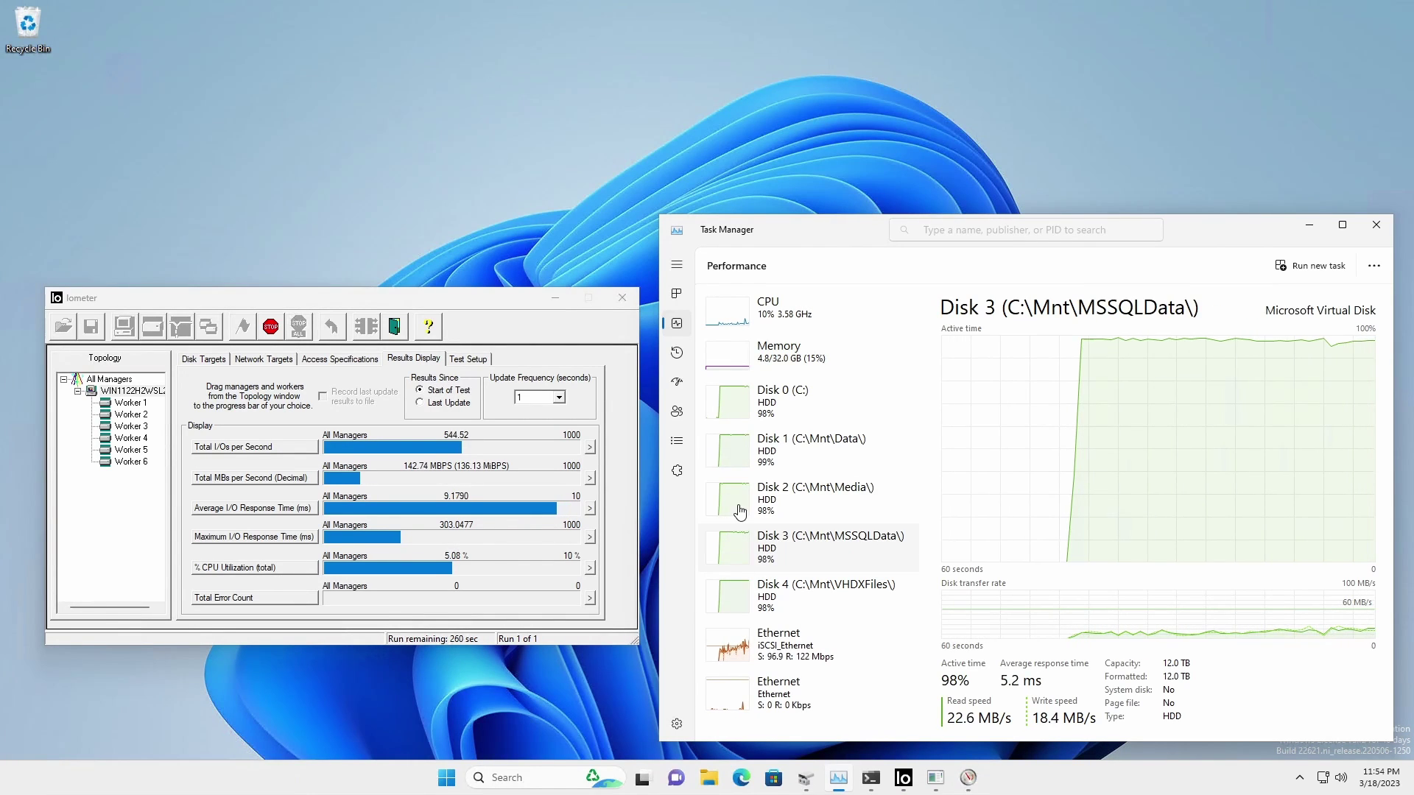
pyautogui.click(739, 513)
pyautogui.click(742, 460)
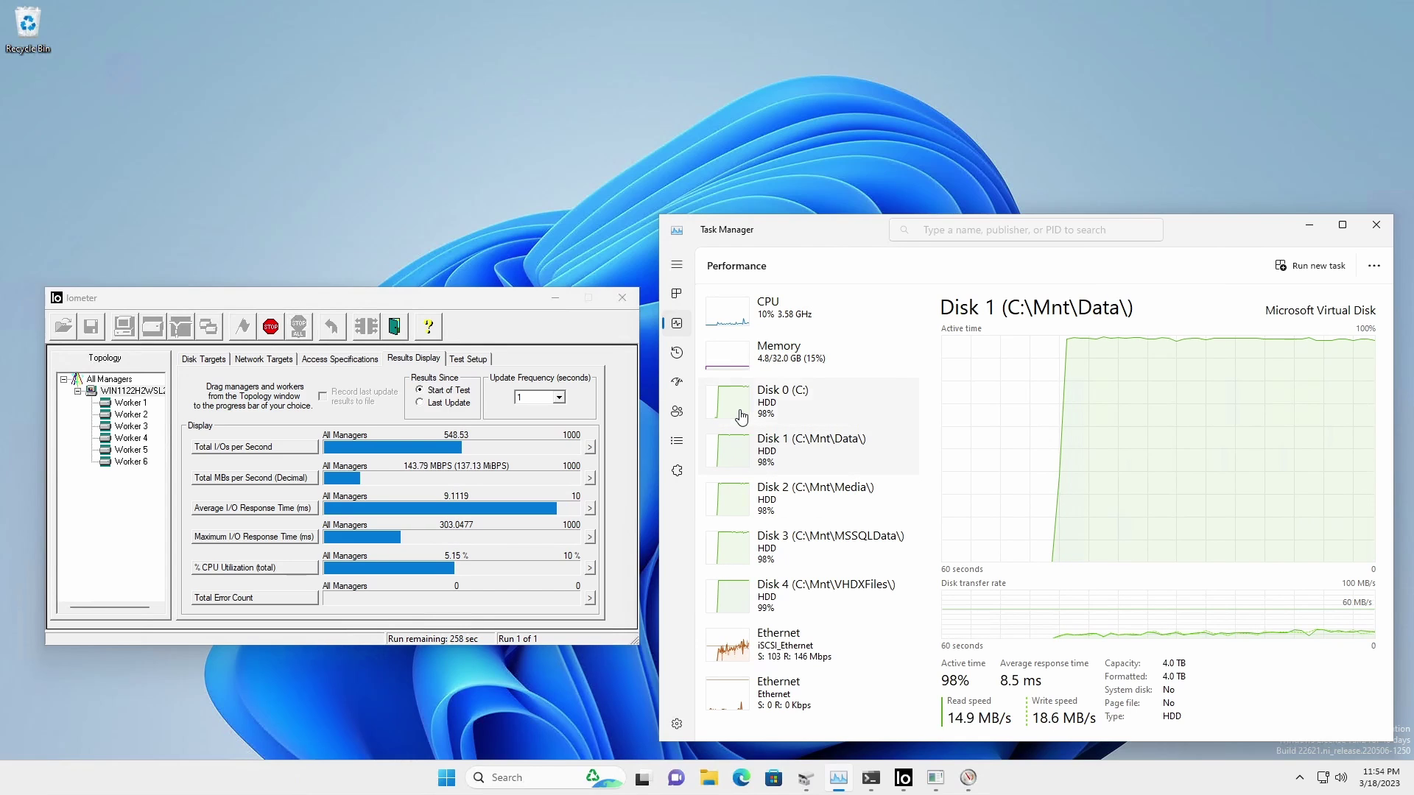
pyautogui.click(739, 418)
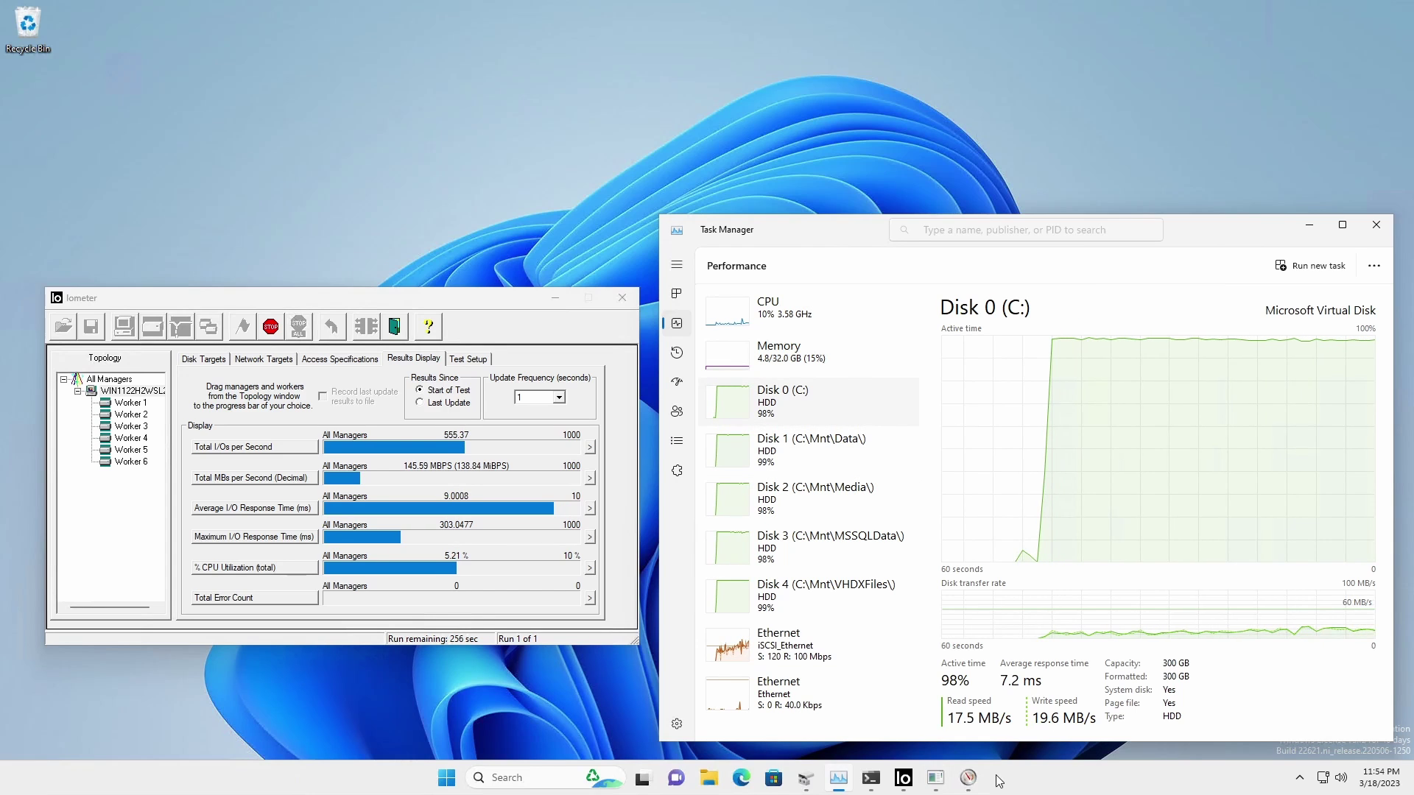
# - Inspect the C: storage entry's activity in Resource Monitor and reveal Local Disk (C:) folders
pyautogui.click(968, 777)
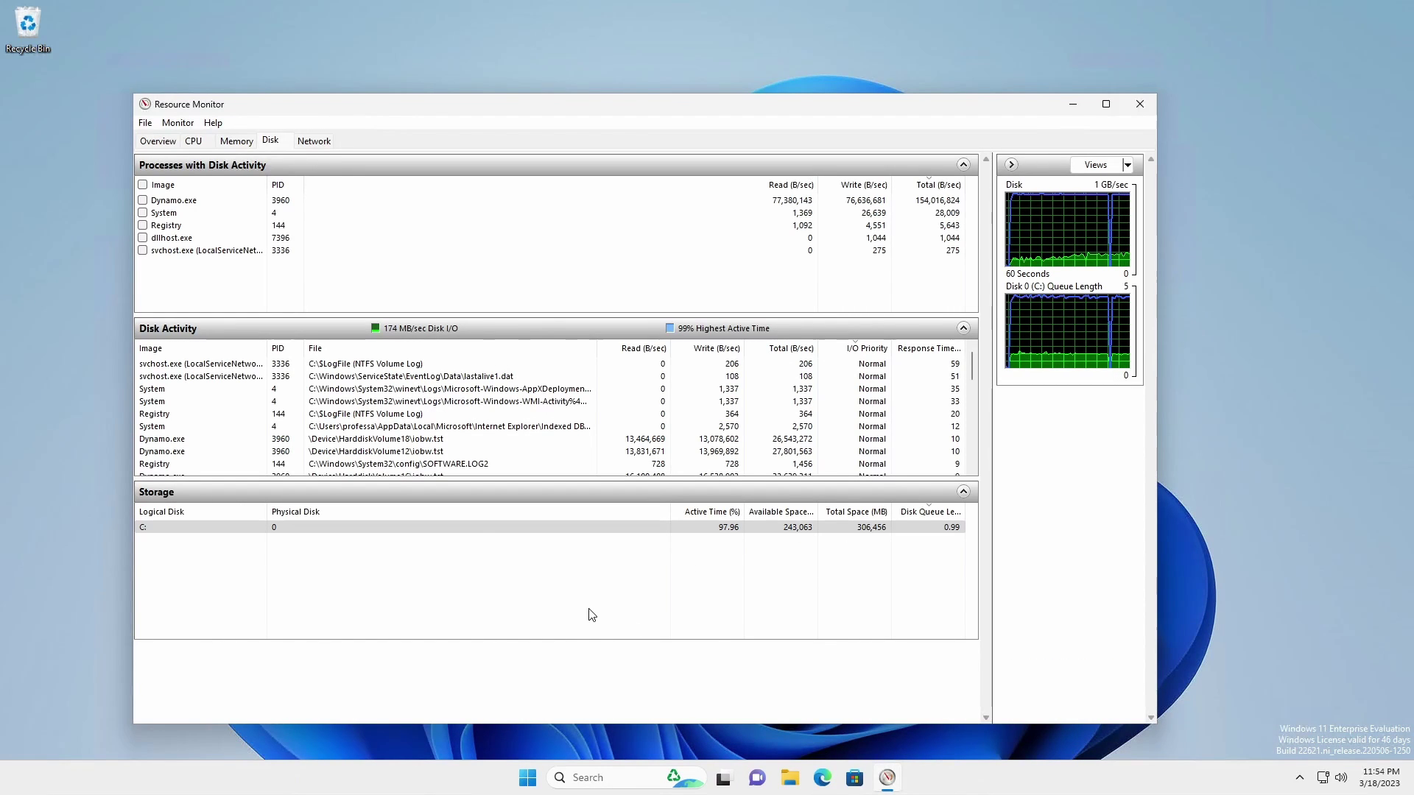
pyautogui.click(479, 531)
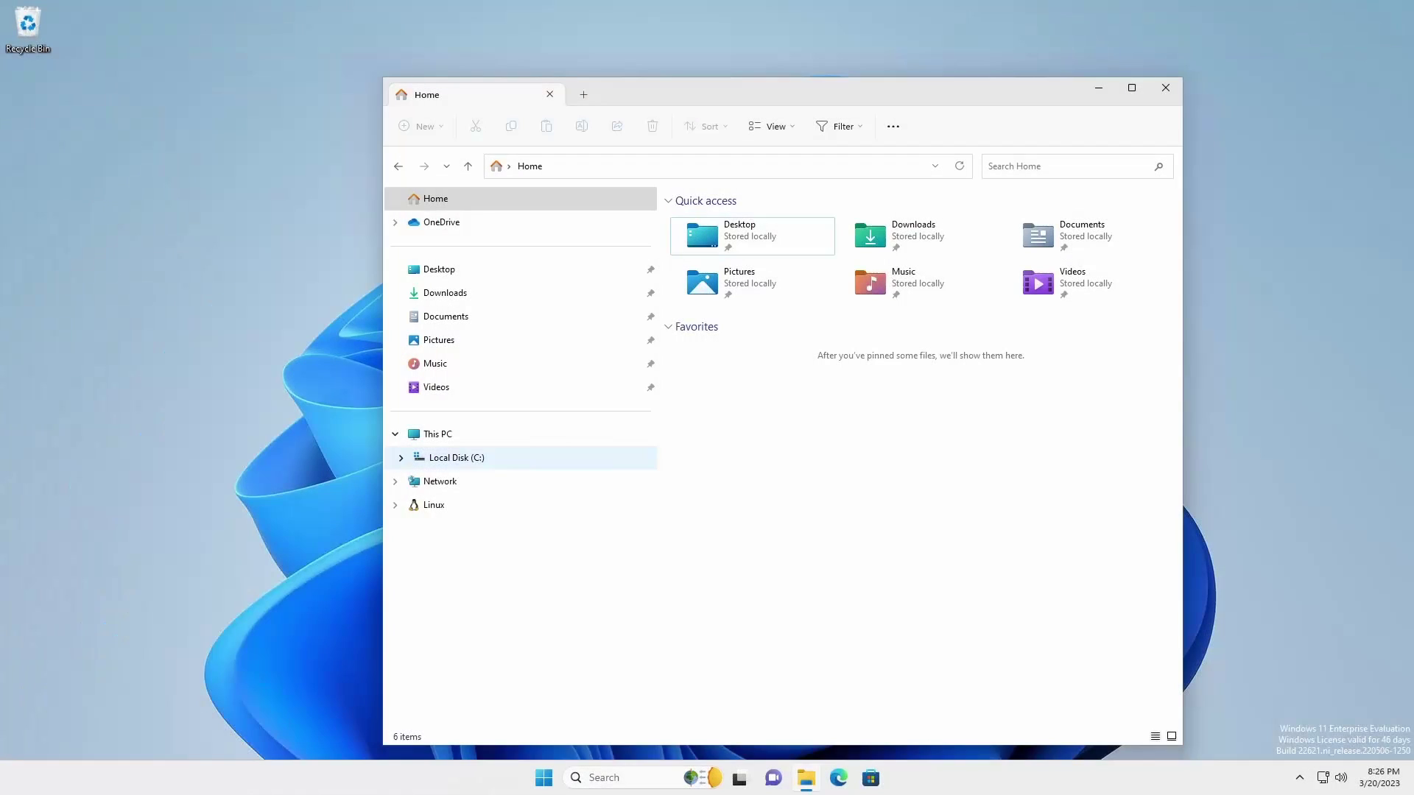
pyautogui.click(400, 457)
# - Expand Mnt in the navigation tree and view CD-DVD Rom, Data, Media, MSSQLData and VHDXFiles
pyautogui.click(406, 480)
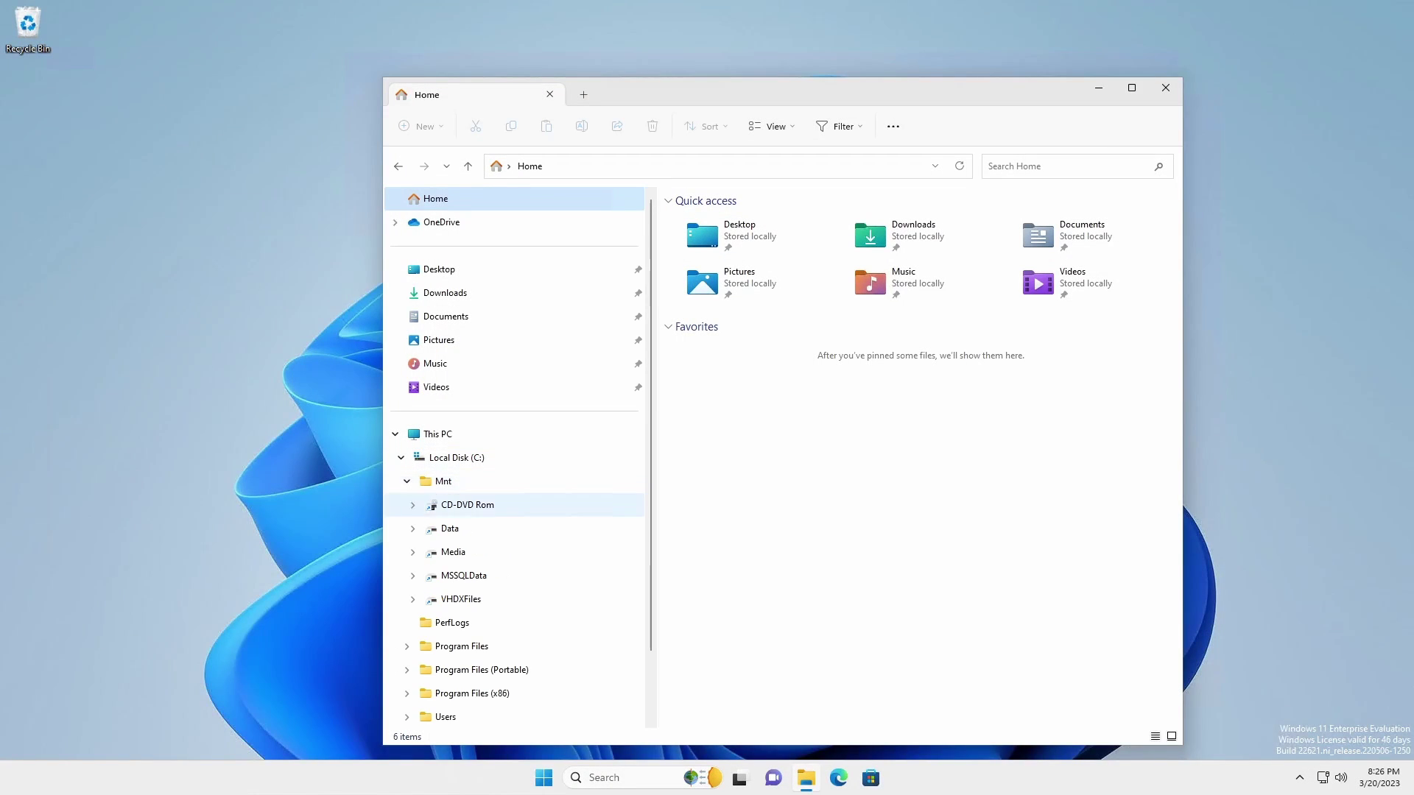
pyautogui.click(466, 505)
pyautogui.click(450, 528)
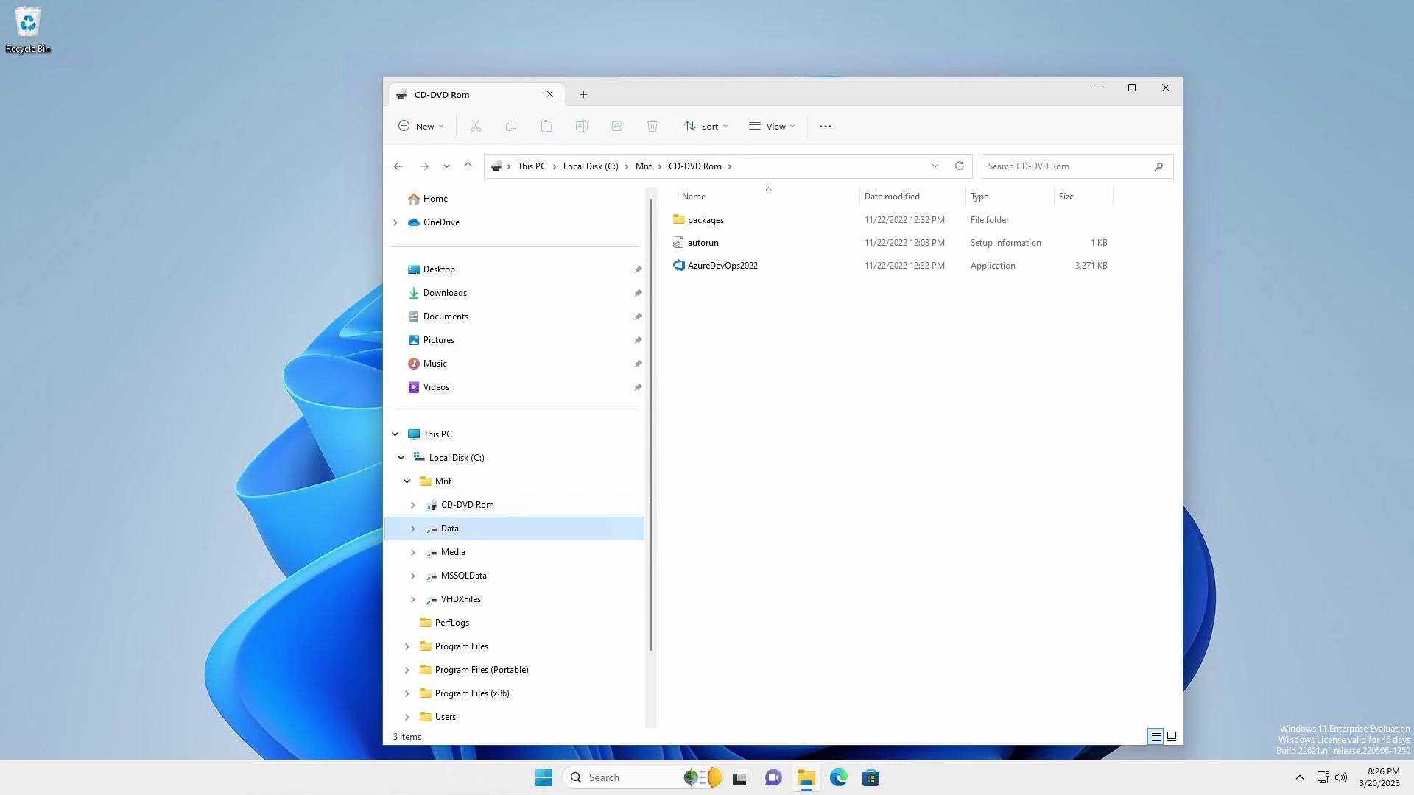
pyautogui.click(453, 551)
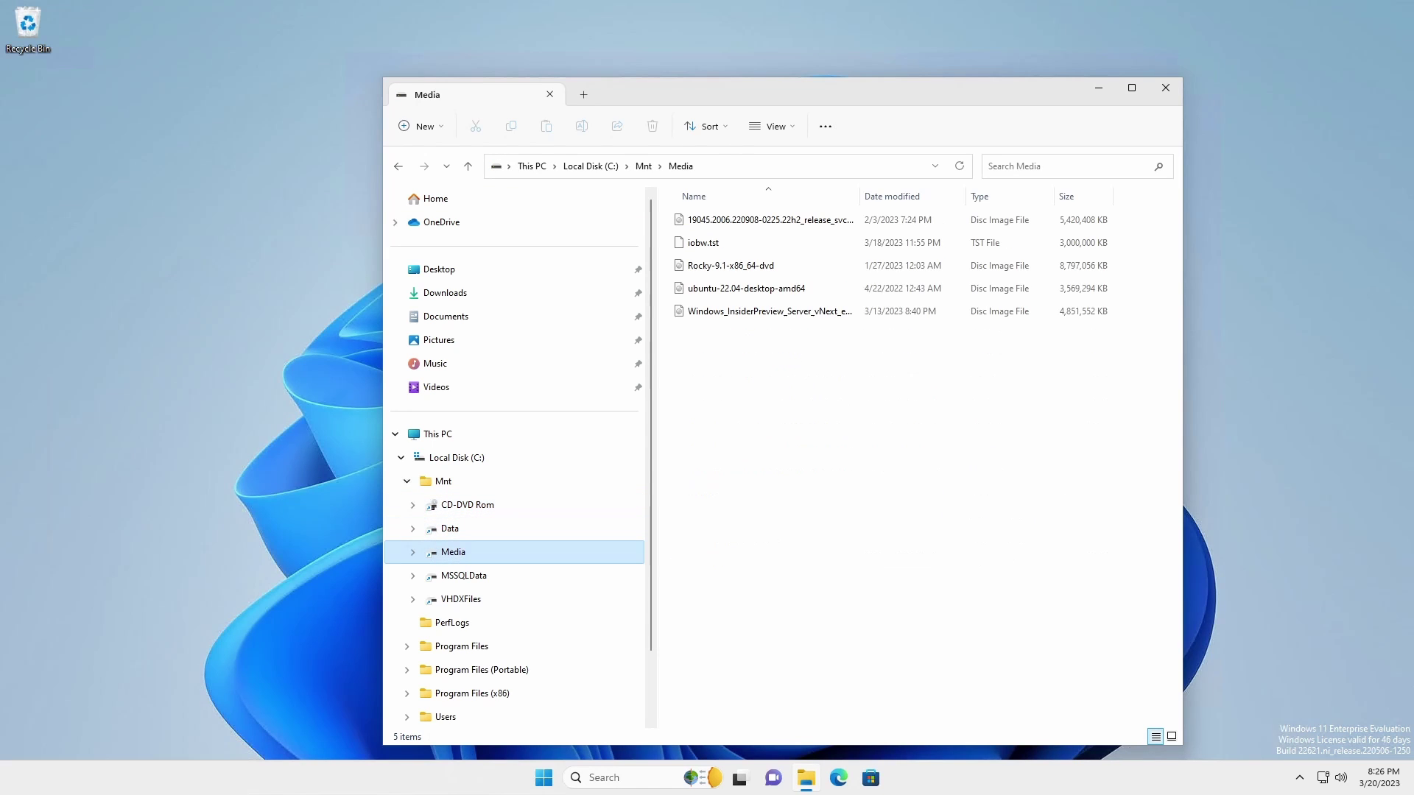
pyautogui.click(463, 575)
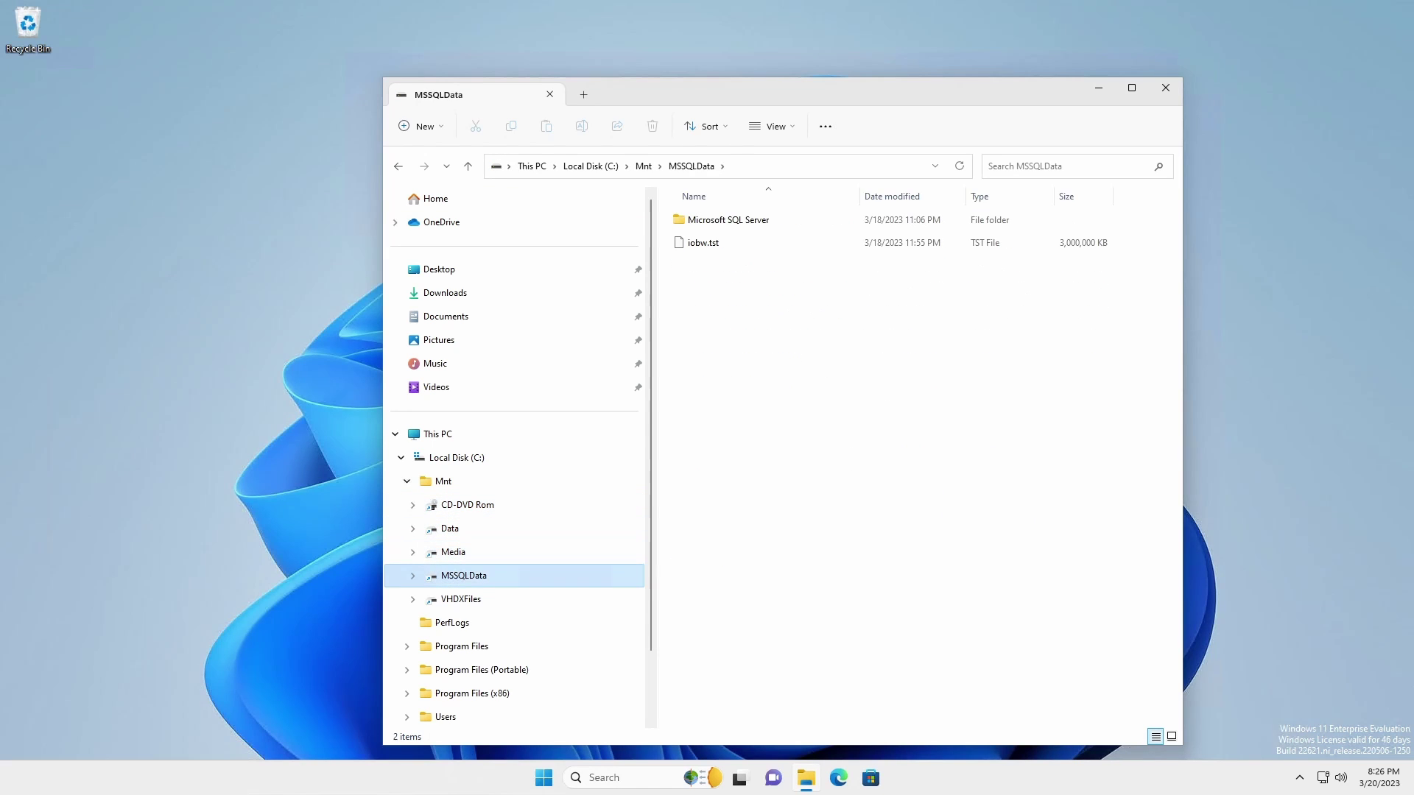
pyautogui.click(461, 598)
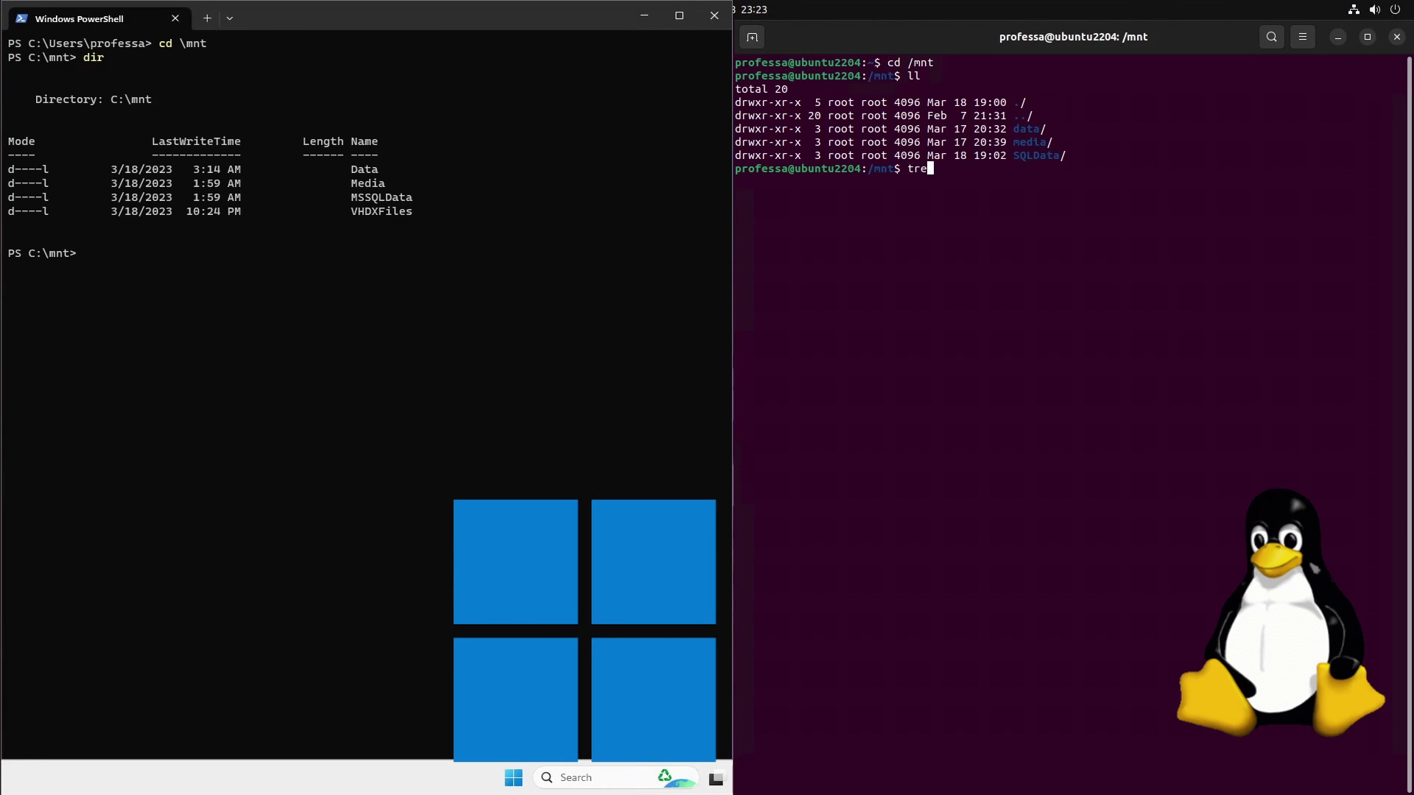
# - Run tree . in the Ubuntu terminal and in PowerShell to print the /mnt and C:\mnt trees
pyautogui.press('Return')
pyautogui.write('ee .')
pyautogui.press('Return')
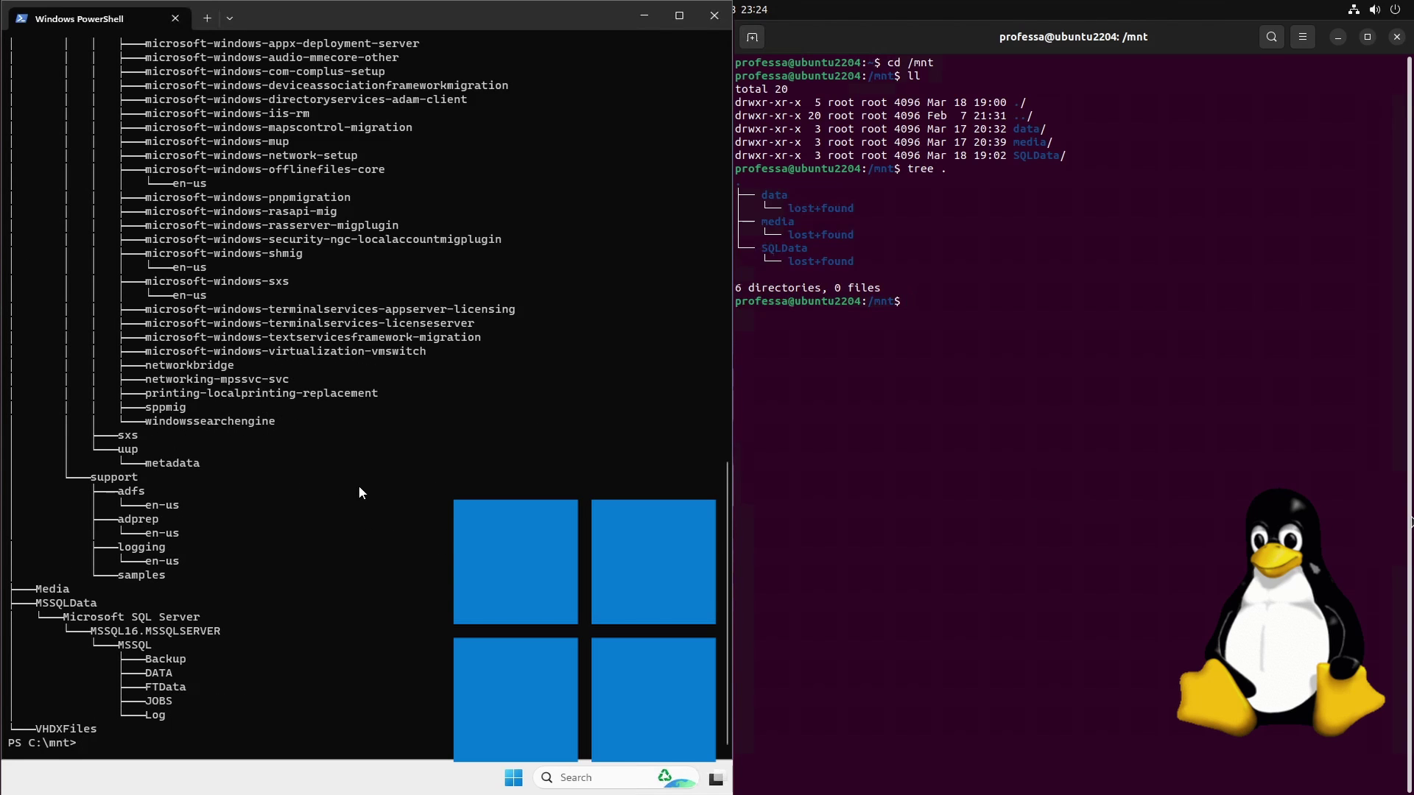
pyautogui.scroll(15, 358, 492)
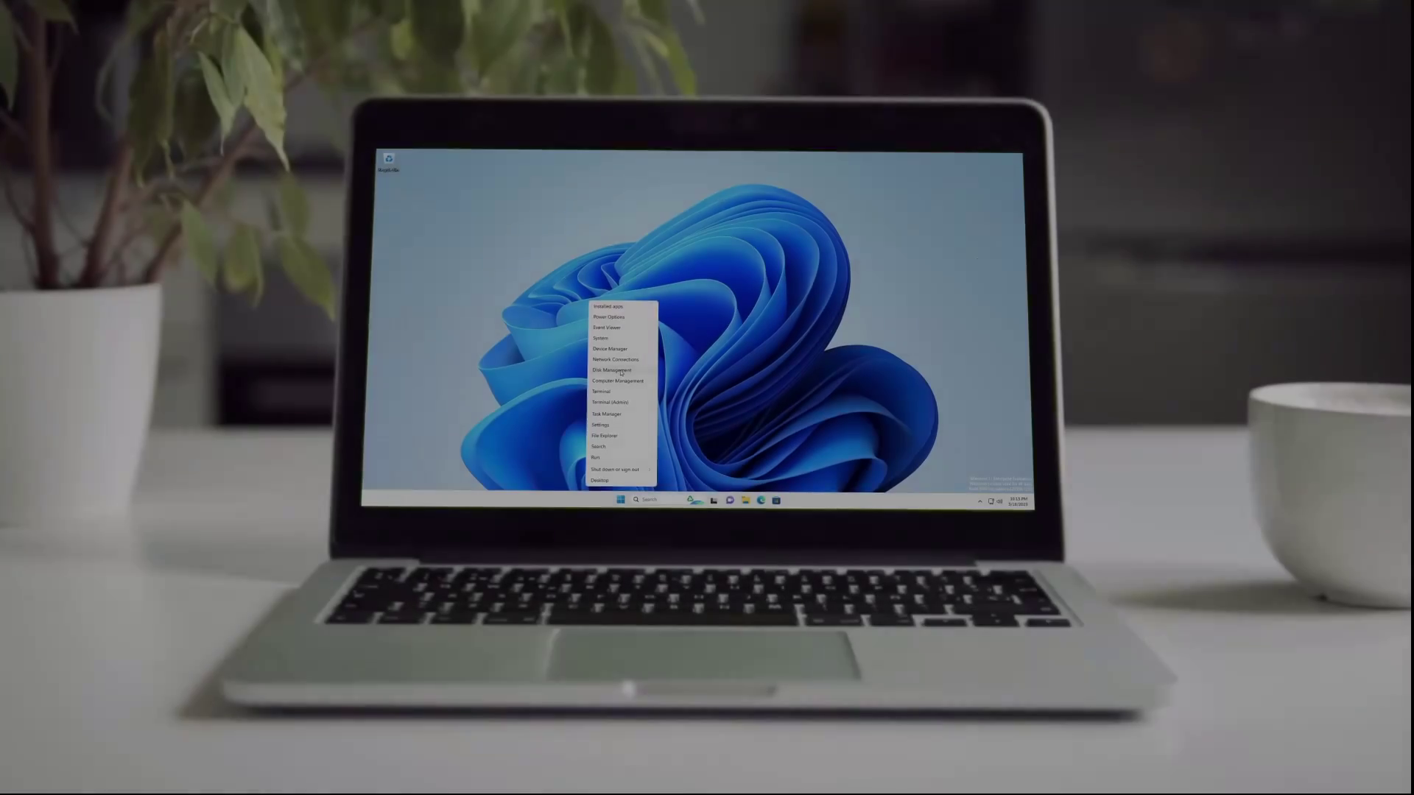
# - Open Disk Management and right-click the offline 4096 GB Disk 1 to reveal its Online option
pyautogui.click(622, 373)
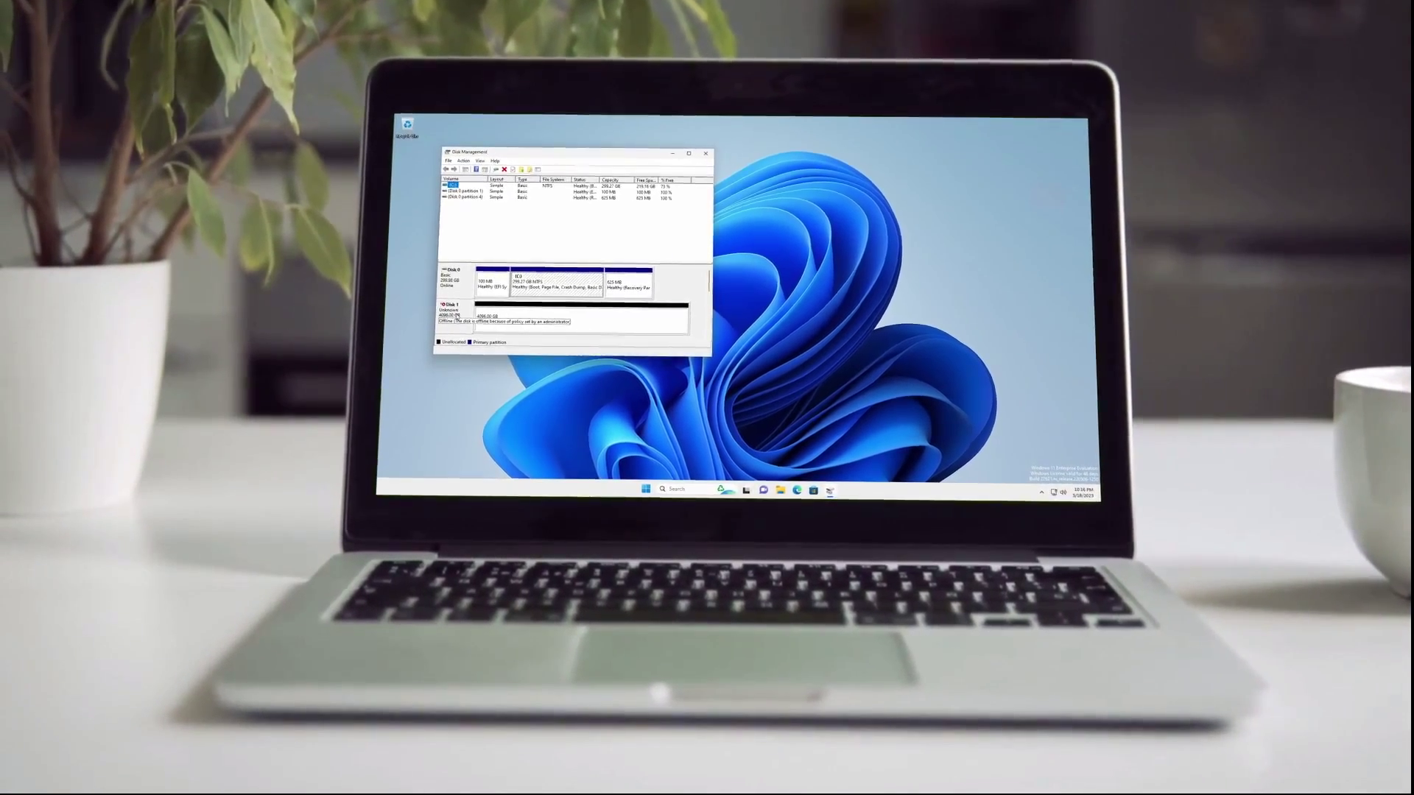
pyautogui.rightClick(458, 316)
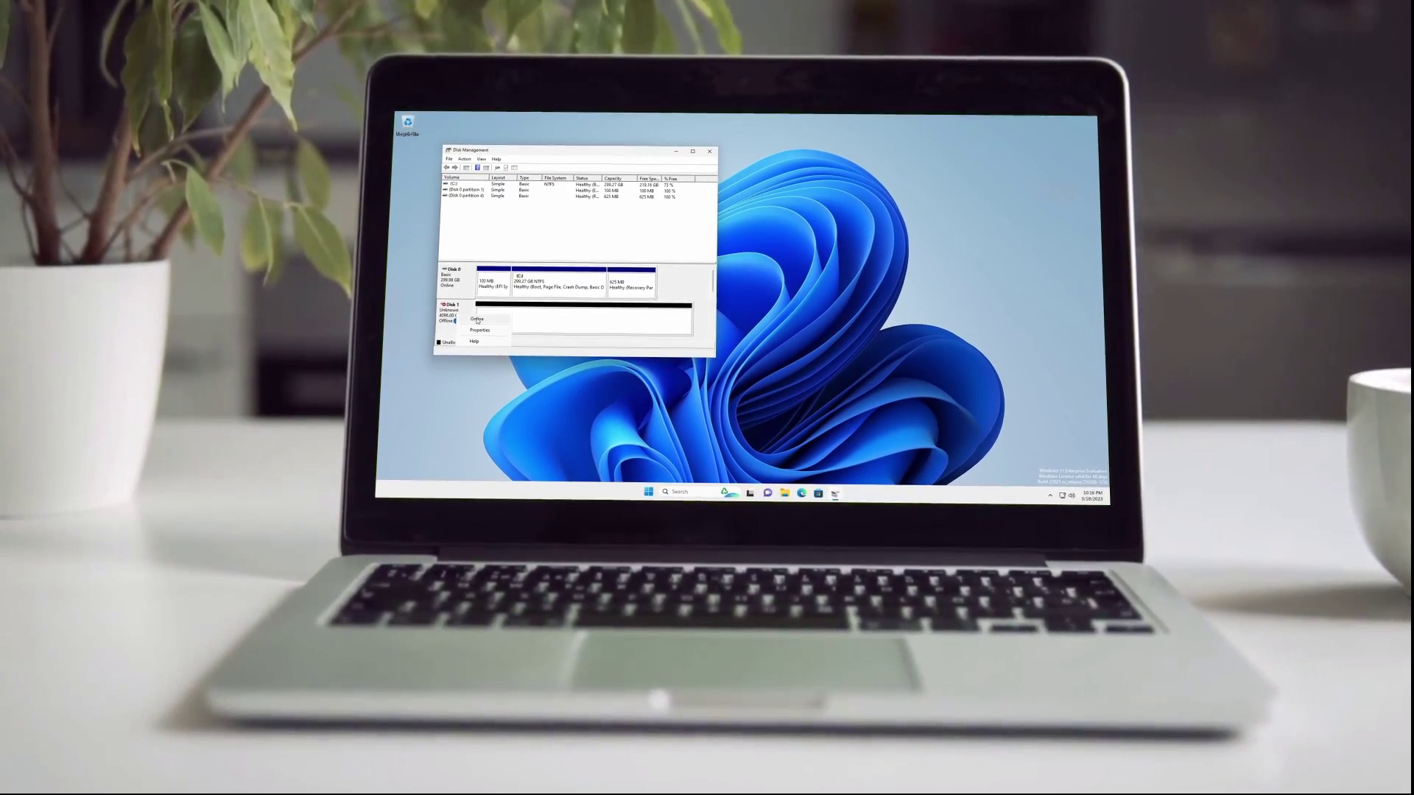